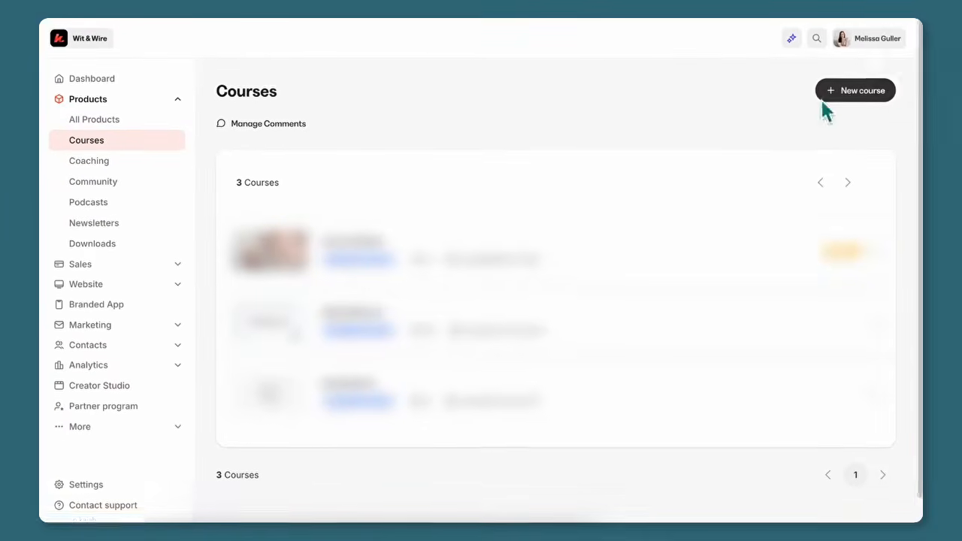
# Step: Start a new Evergreen course titled "Course Builders" and turn off generating content from the course info
pyautogui.click(846, 98)
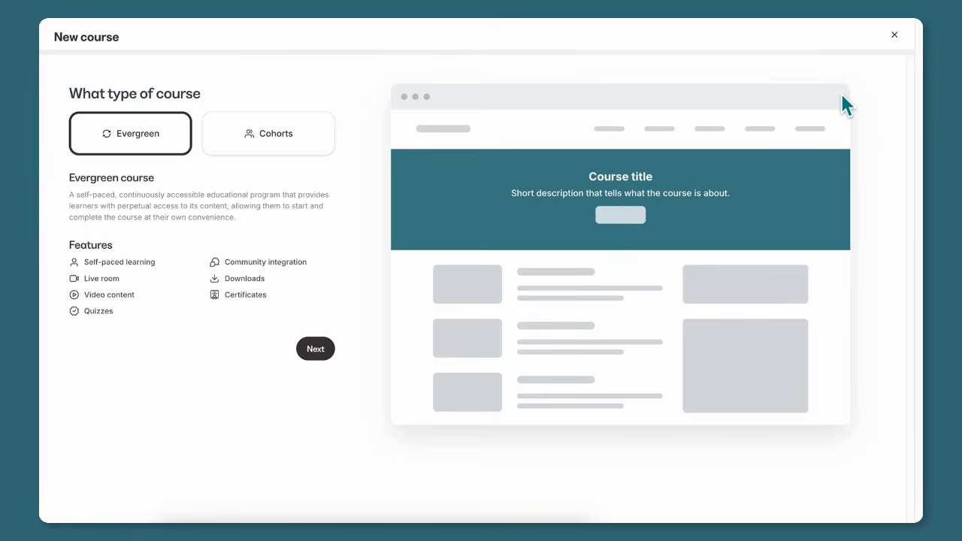
pyautogui.click(307, 148)
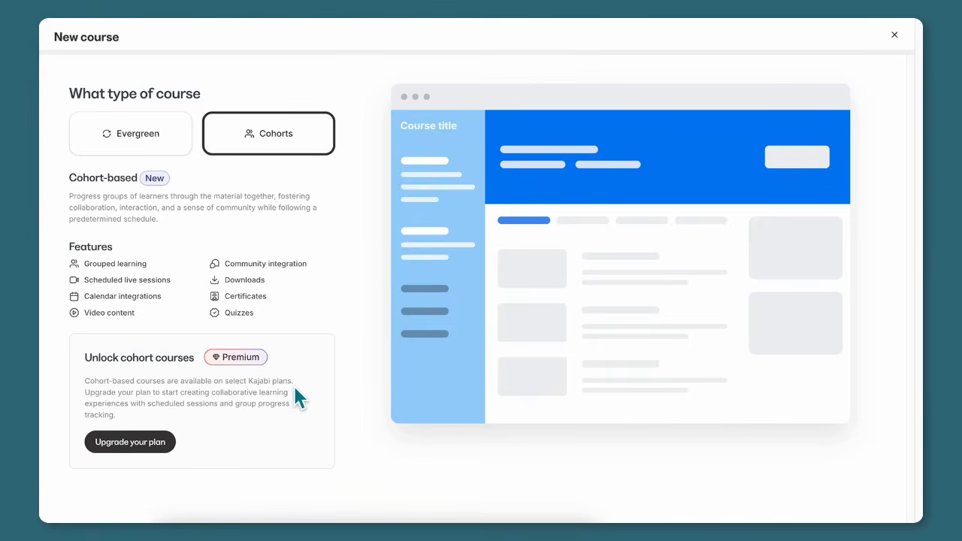
pyautogui.click(153, 144)
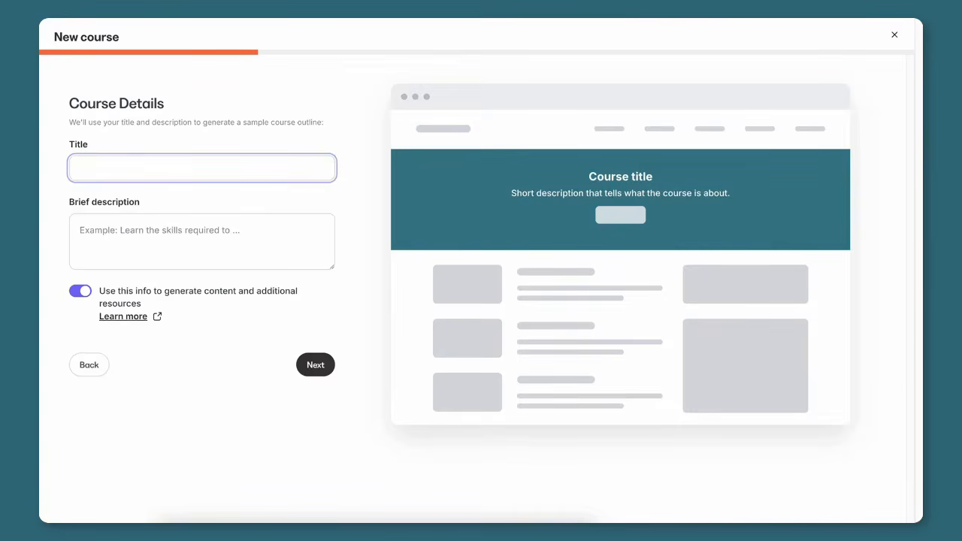
pyautogui.write('Course Builders')
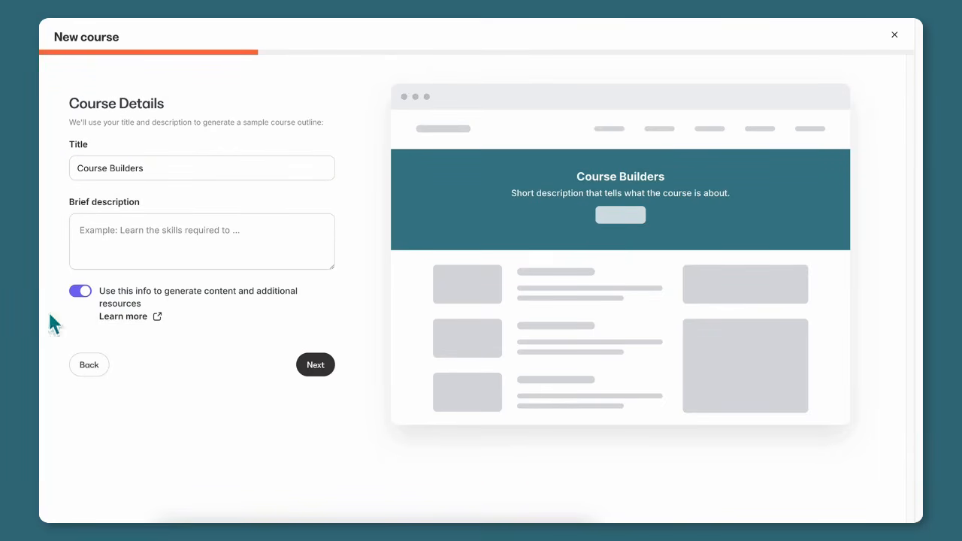
pyautogui.click(83, 295)
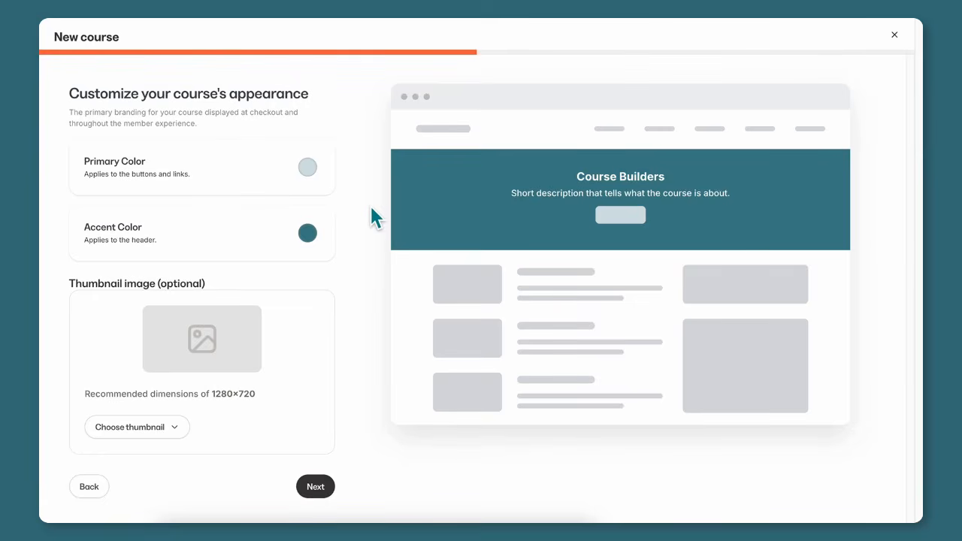
# Step: Review the primary color choices without changing them and upload the Course Builders image as the course thumbnail
pyautogui.click(308, 168)
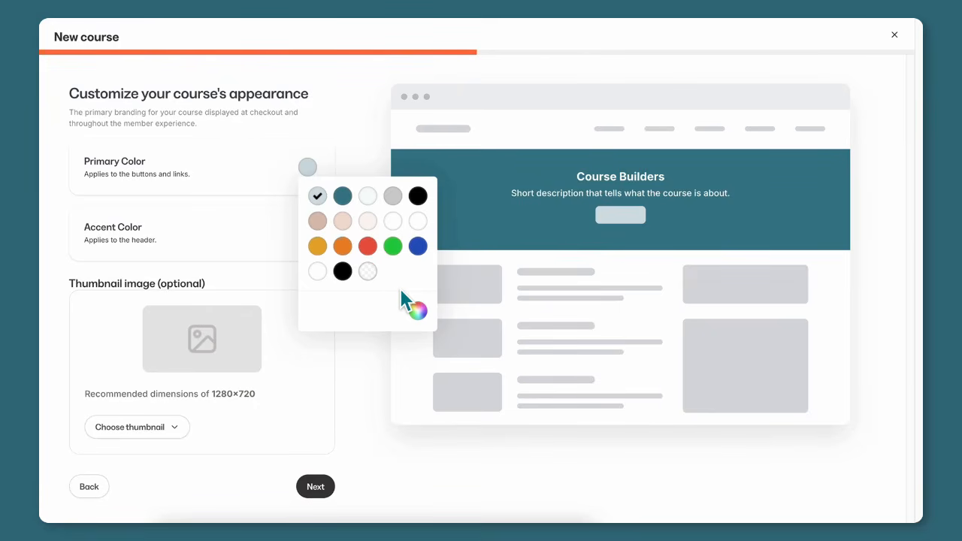
pyautogui.click(365, 165)
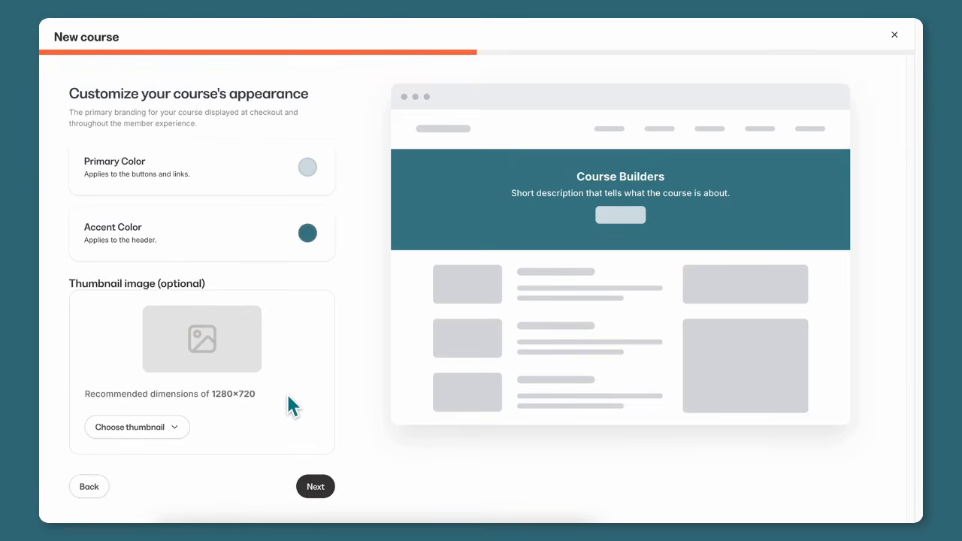
pyautogui.click(183, 425)
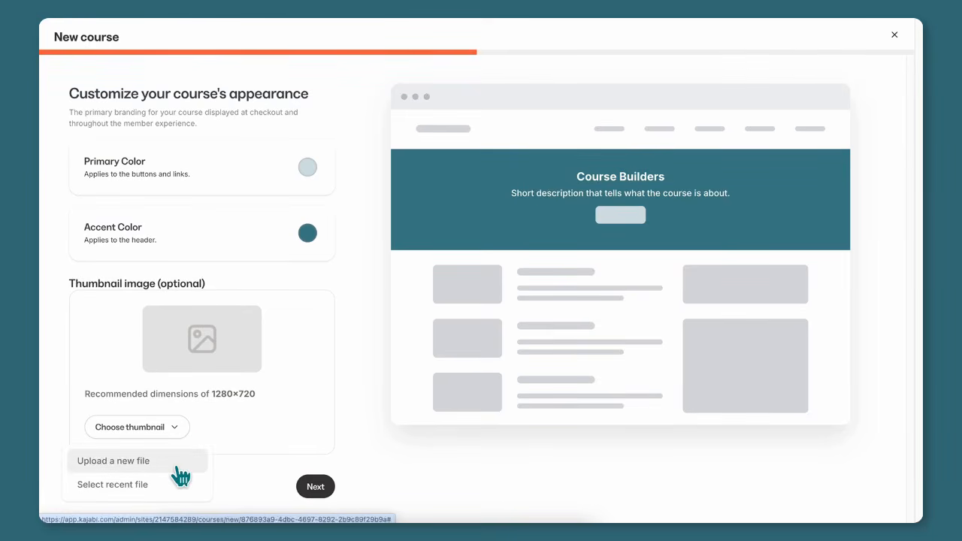
pyautogui.click(179, 468)
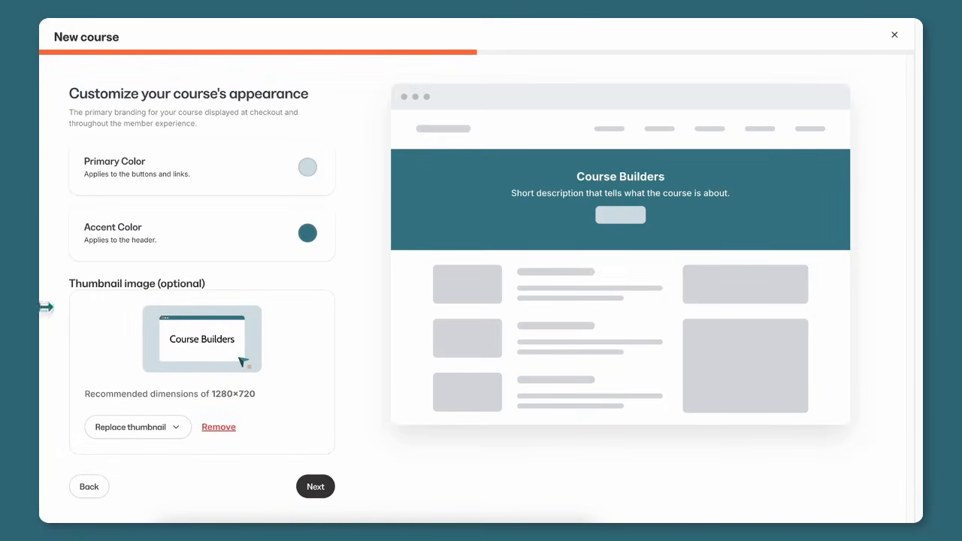
# Step: Continue to the course pricing and skip it for now to finish creating the course
pyautogui.click(328, 487)
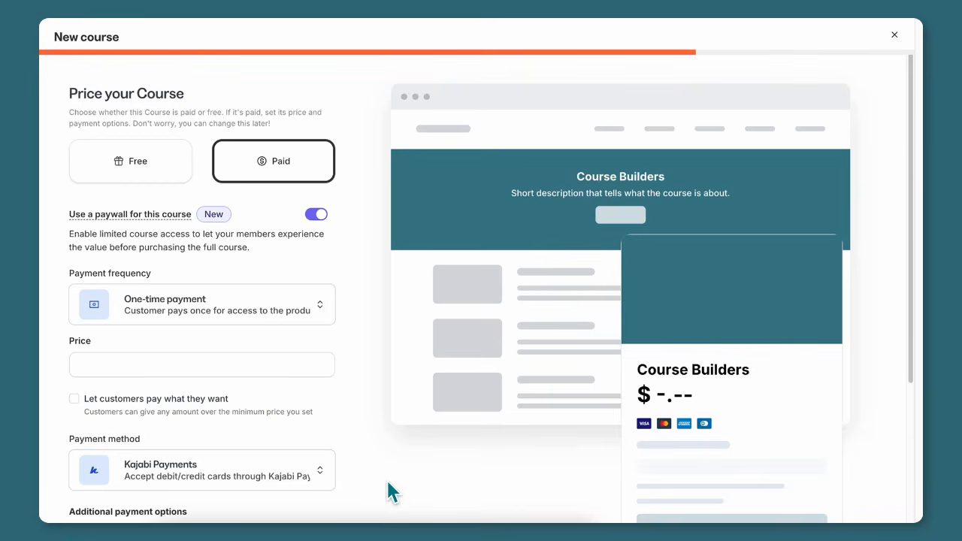
pyautogui.scroll(-3, 343, 368)
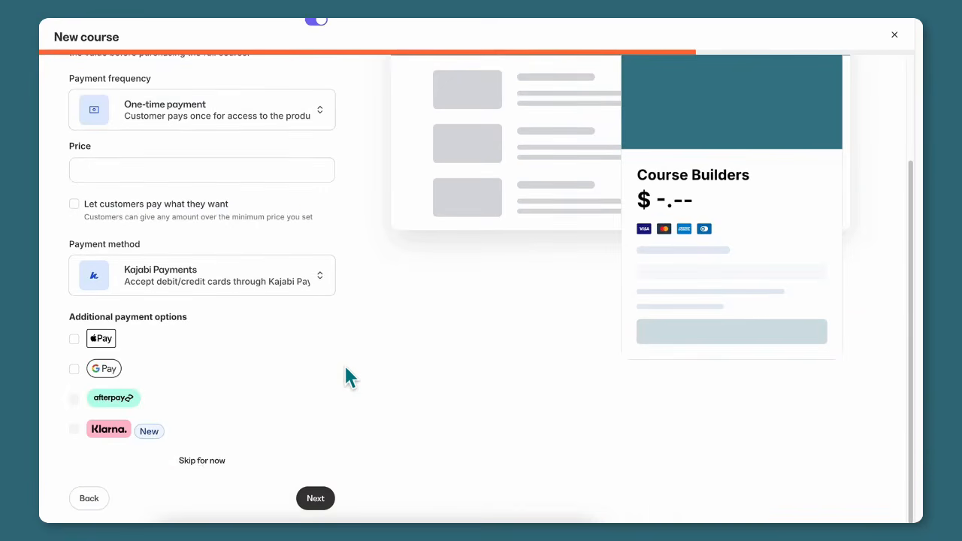
pyautogui.click(210, 461)
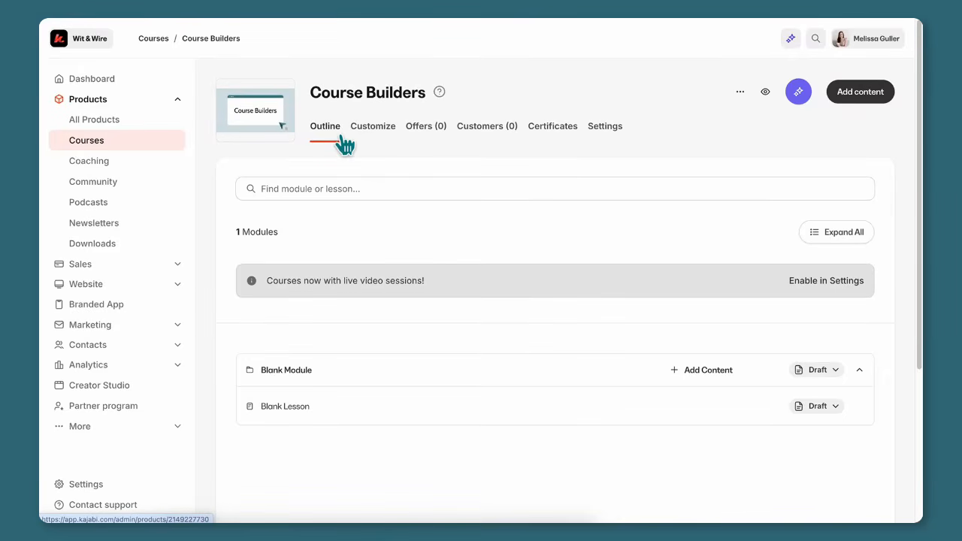
# Step: Disable comments in the Course Builders course settings and save the change
pyautogui.moveTo(316, 371)
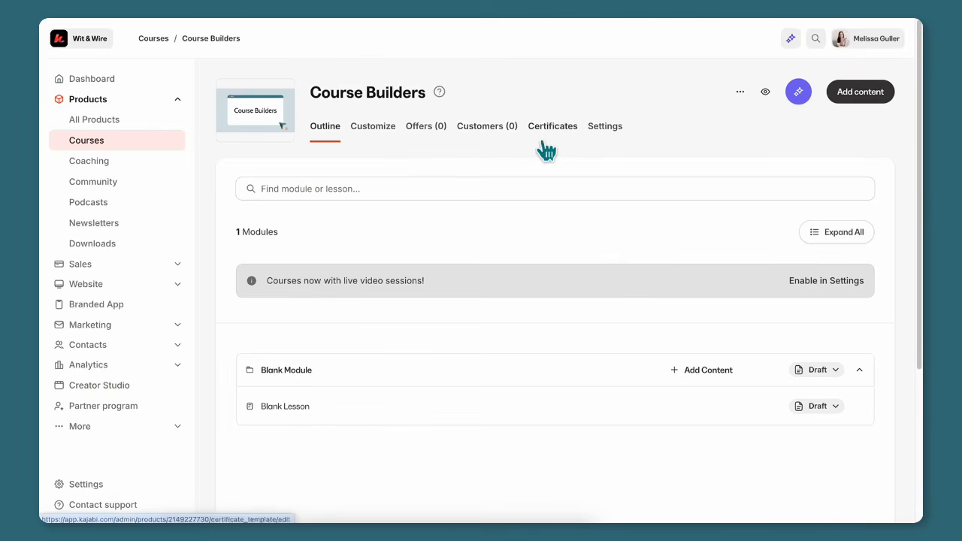
pyautogui.click(605, 128)
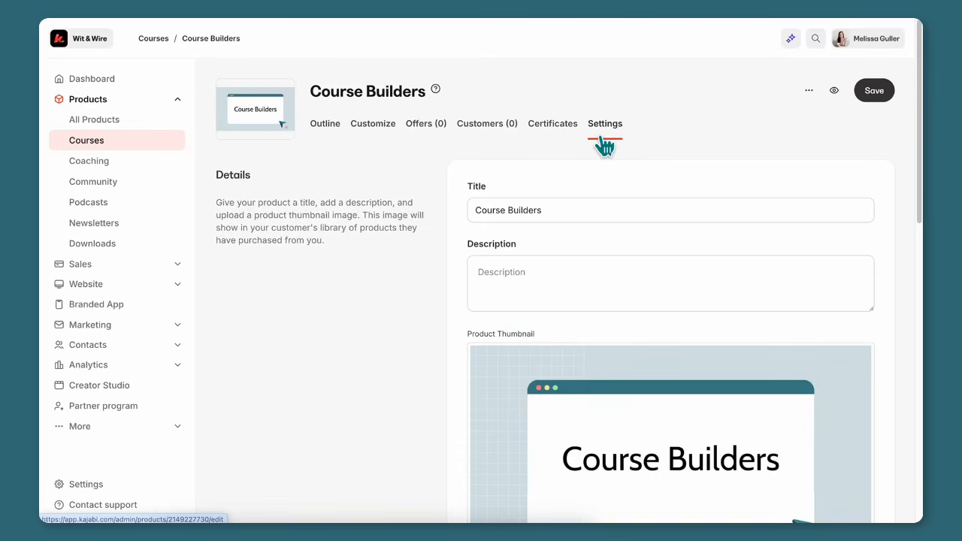
pyautogui.scroll(-3, 627, 282)
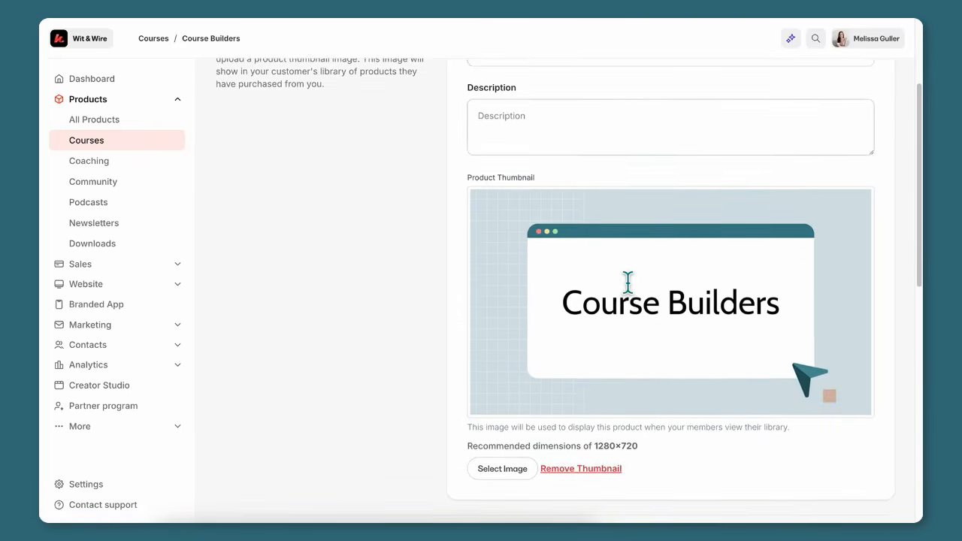
pyautogui.scroll(-1, 628, 282)
pyautogui.scroll(-3, 627, 282)
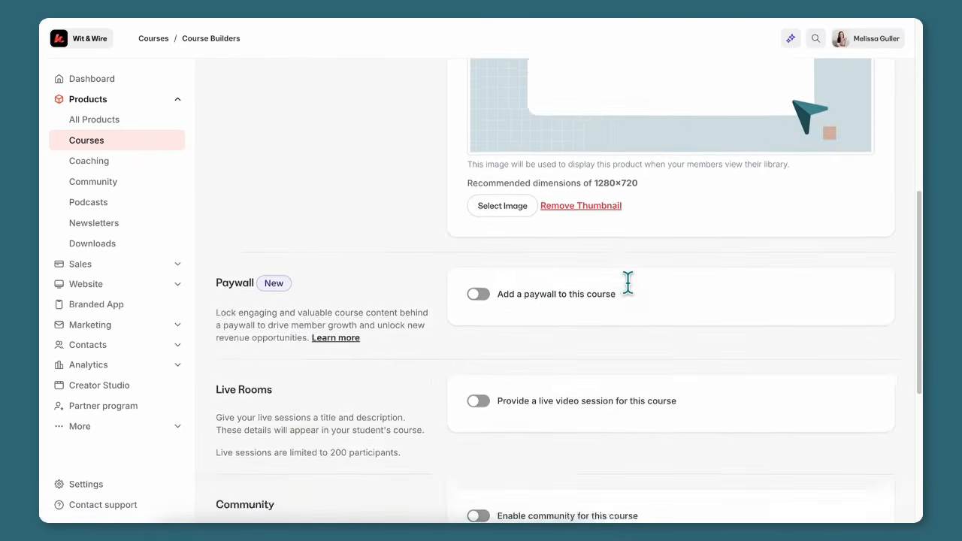
pyautogui.scroll(-3, 628, 281)
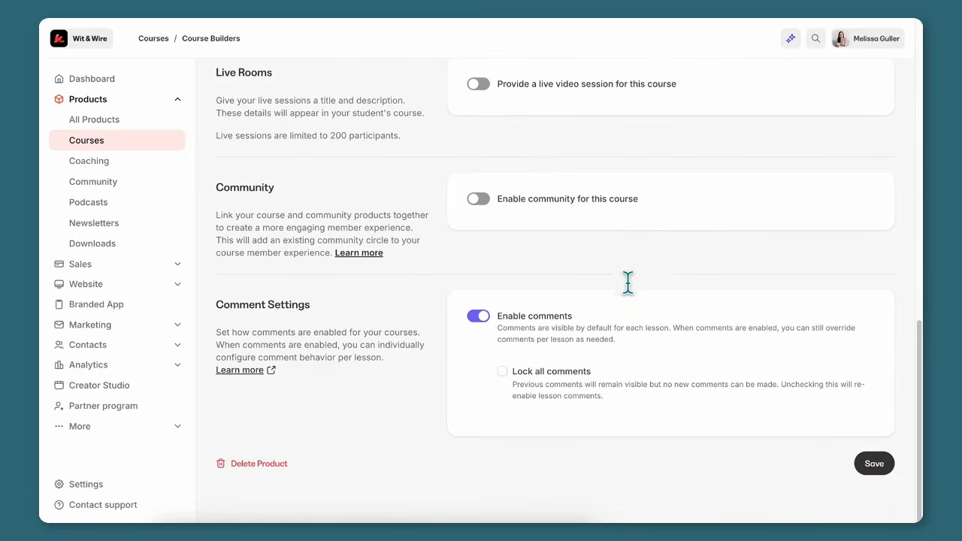
pyautogui.click(485, 318)
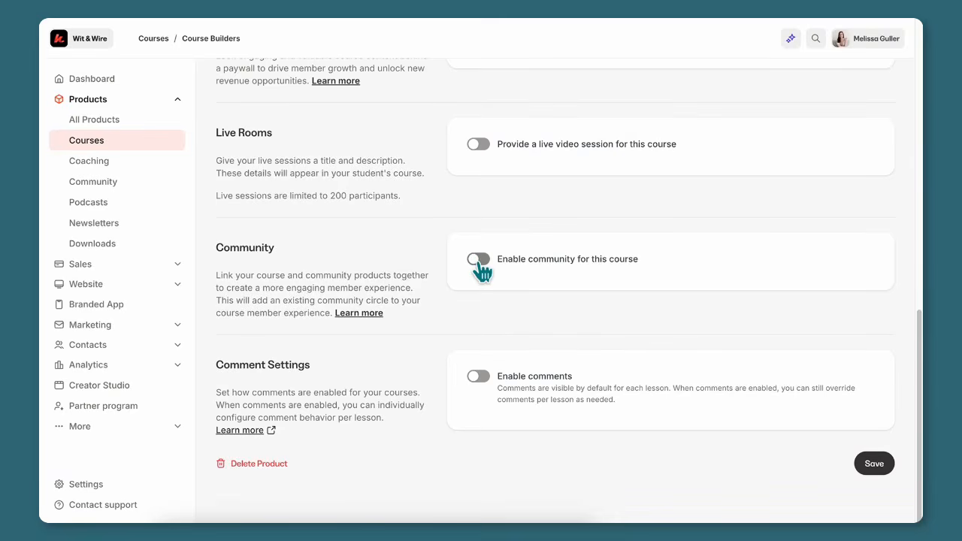
pyautogui.click(873, 464)
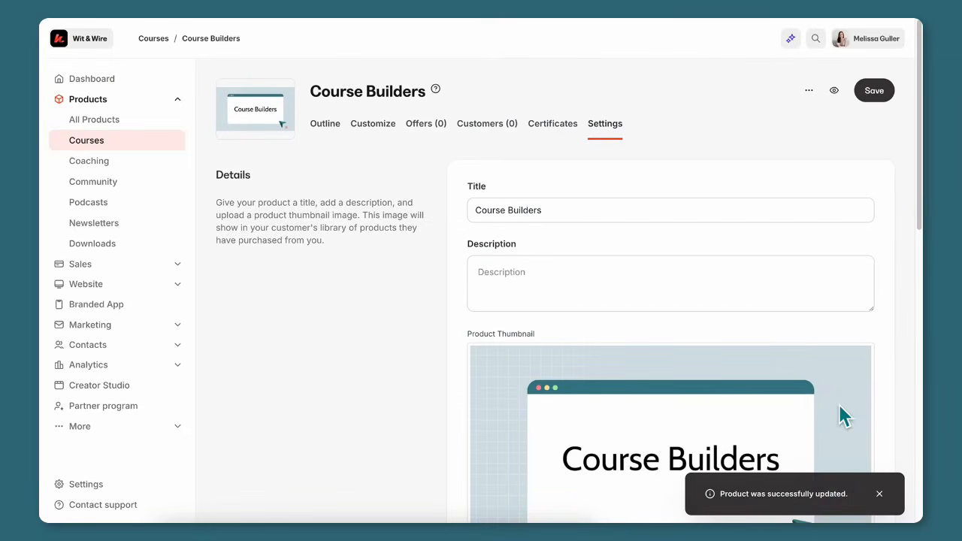
# Step: Add a module titled "01: SIGNATURE OUTCOME" to the course outline
pyautogui.click(329, 126)
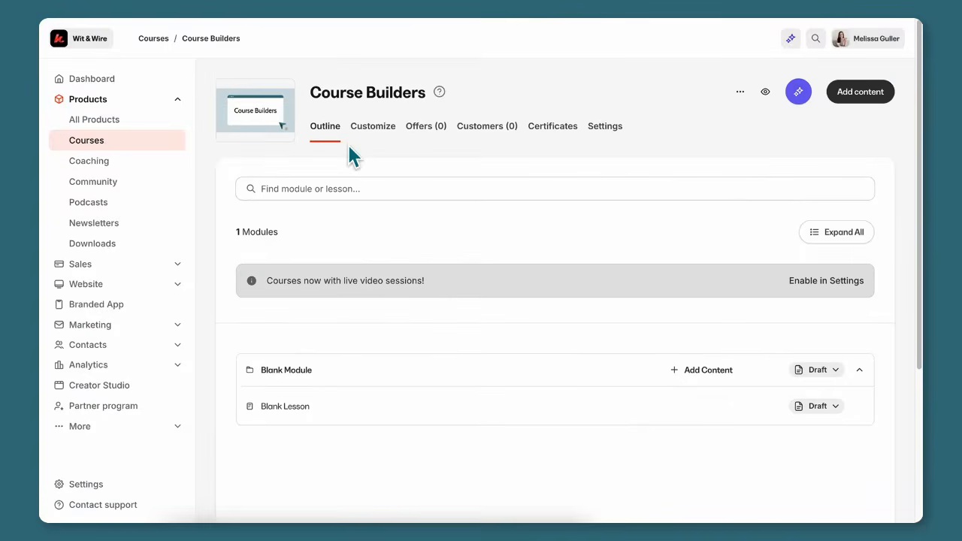
pyautogui.click(865, 101)
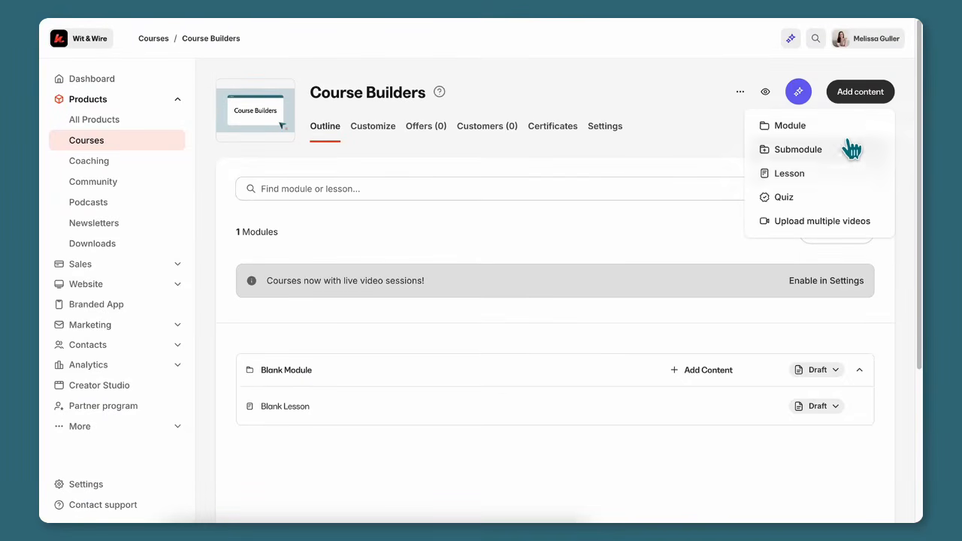
pyautogui.click(850, 134)
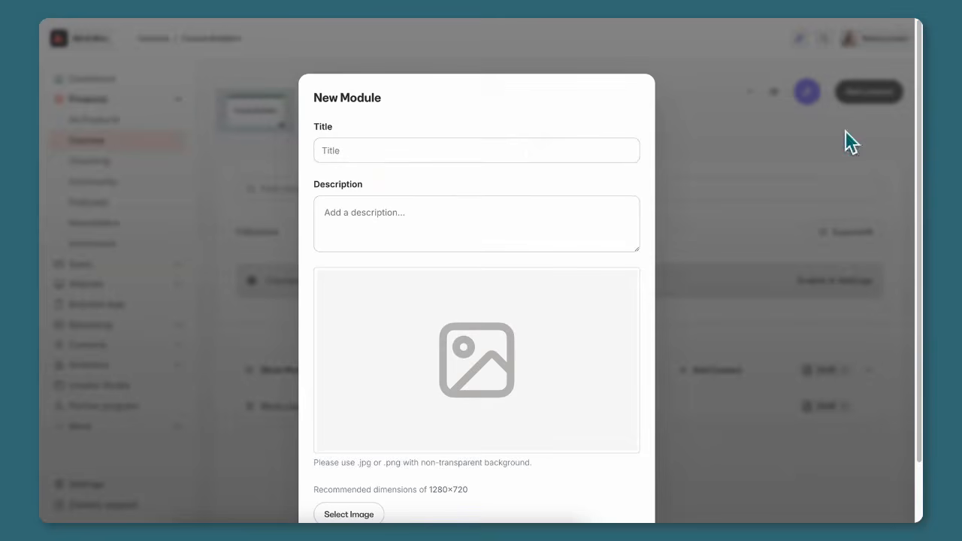
pyautogui.click(507, 145)
pyautogui.write('01: SIGNATURE OUTCOME')
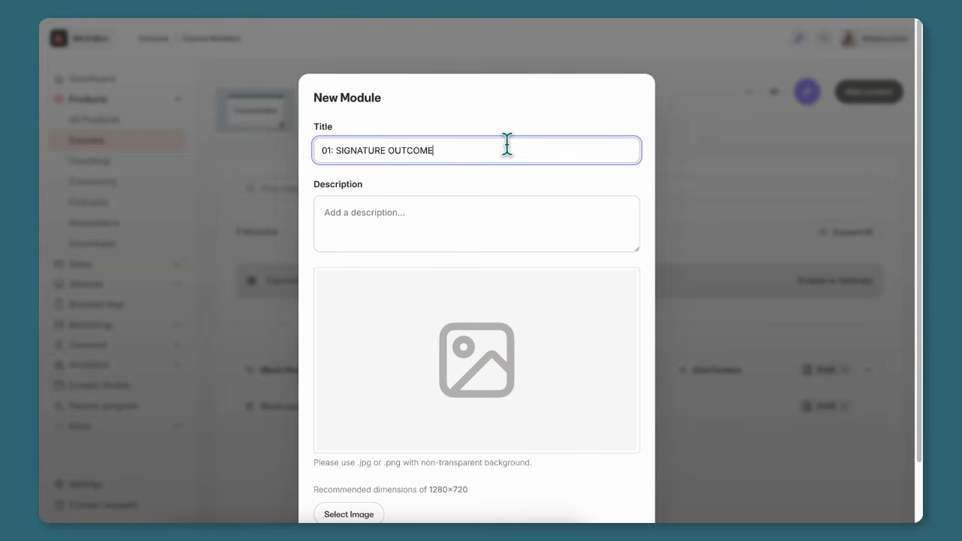
pyautogui.scroll(-1, 508, 144)
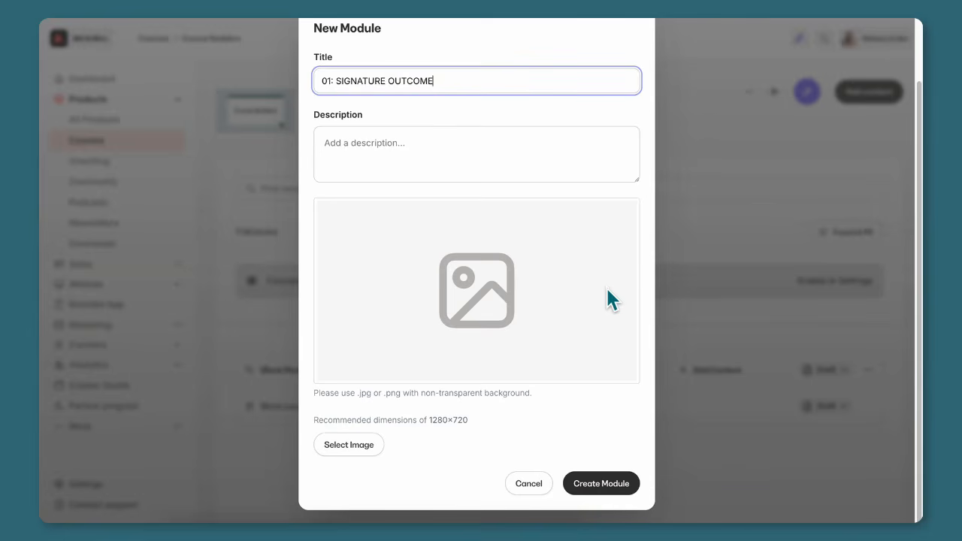
pyautogui.click(632, 482)
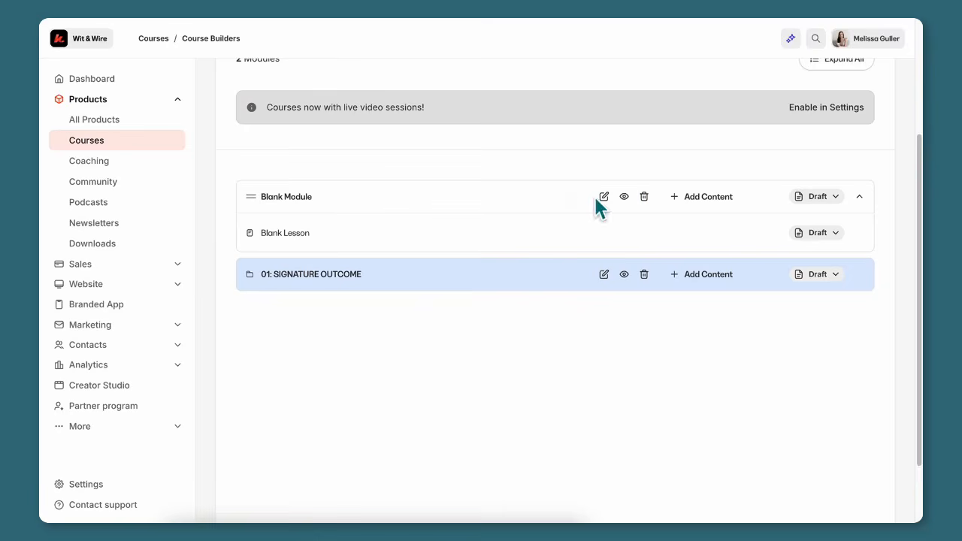
# Step: Rename the Blank Module to "WELCOME" and save it
pyautogui.click(296, 207)
pyautogui.moveTo(417, 148); pyautogui.dragTo(306, 152)
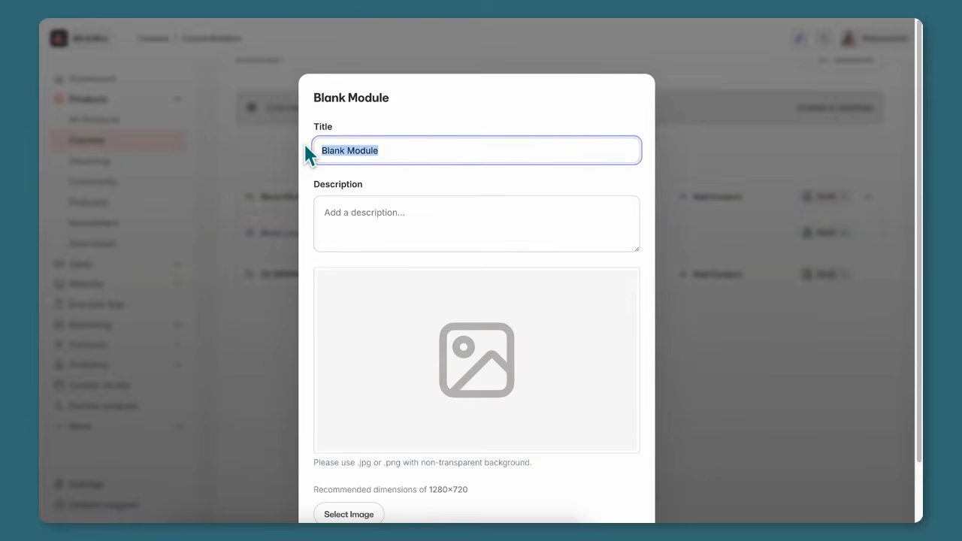
pyautogui.write('WELCOME')
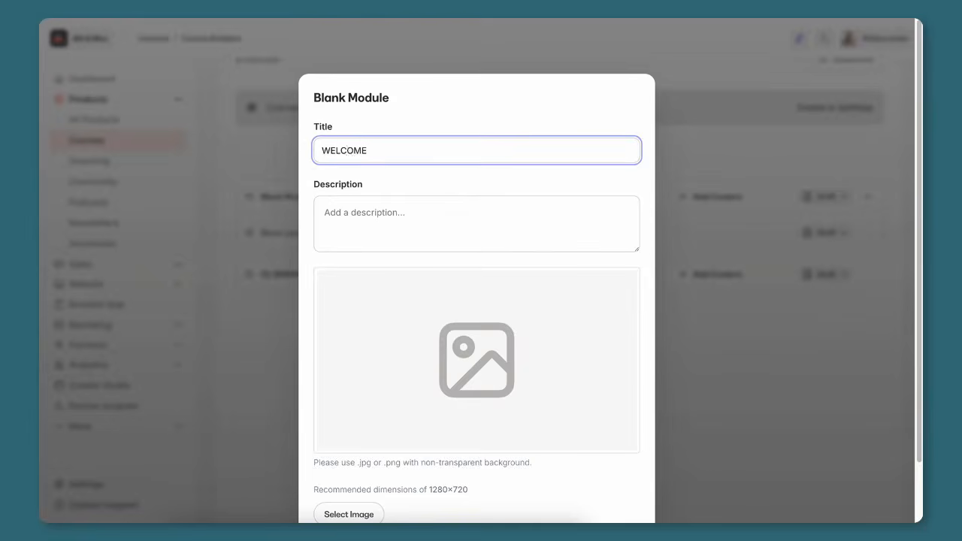
pyautogui.scroll(-1, 506, 239)
pyautogui.scroll(-2, 506, 239)
pyautogui.click(618, 485)
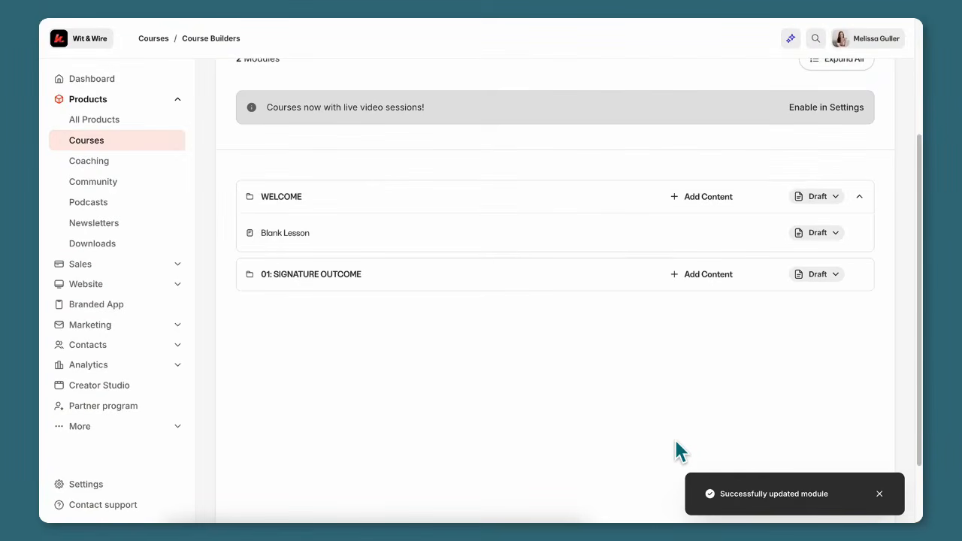
# Step: Add two more modules titled "02: PILOT PLANNING" and "03: OFFER PACKAGING" to the course outline
pyautogui.scroll(3, 676, 441)
pyautogui.click(857, 96)
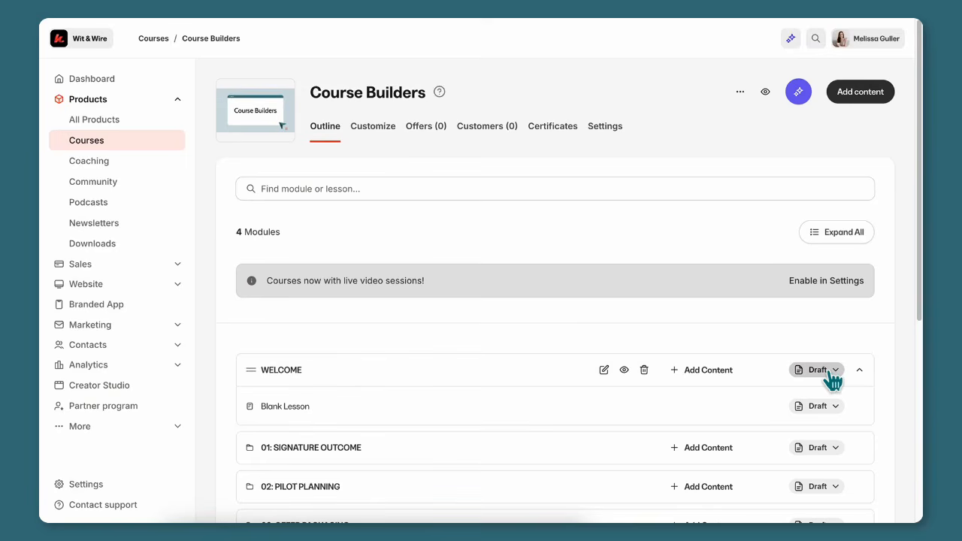
# Step: Examine the publishing status options available for the WELCOME module
pyautogui.click(830, 371)
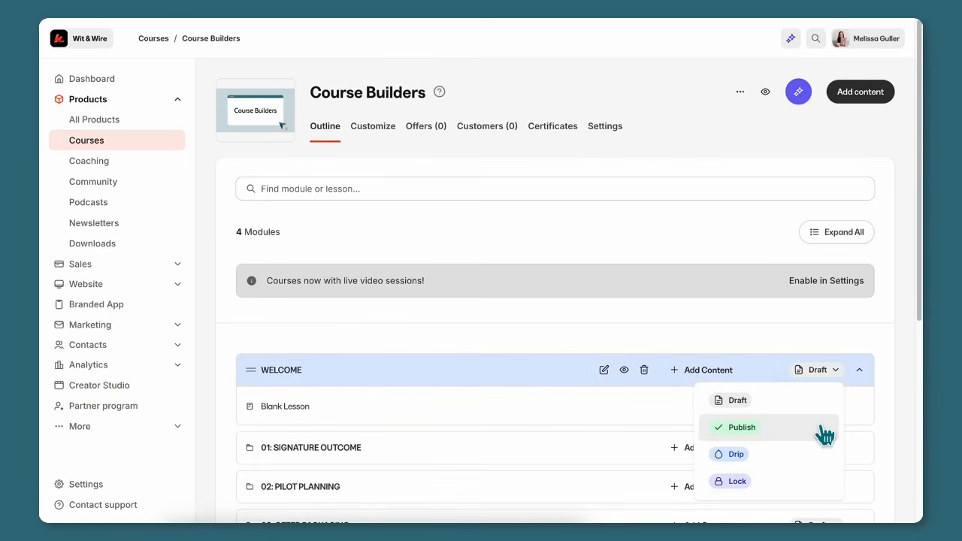
pyautogui.click(831, 371)
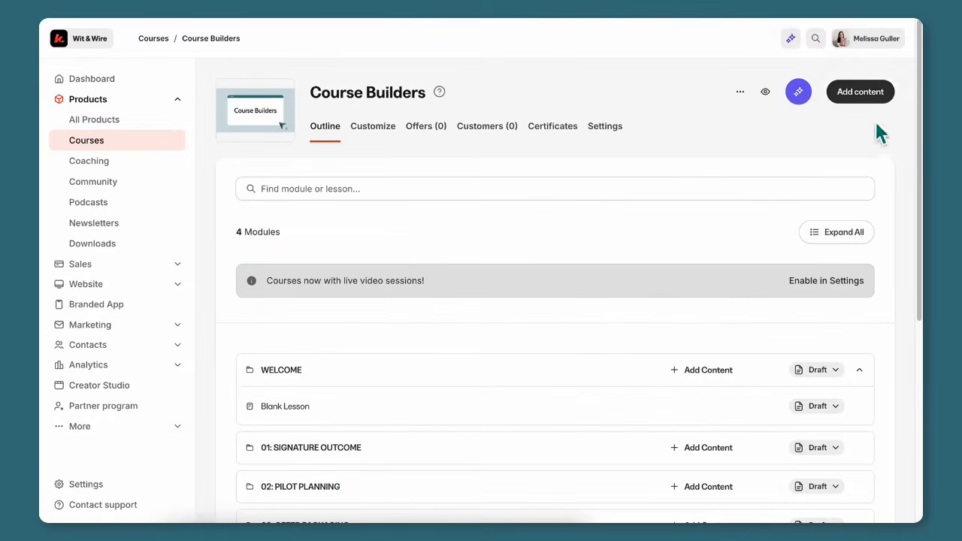
# Step: Add a lesson titled "Hone your target audience" to the 01: SIGNATURE OUTCOME module
pyautogui.scroll(-1, 871, 291)
pyautogui.scroll(-3, 871, 297)
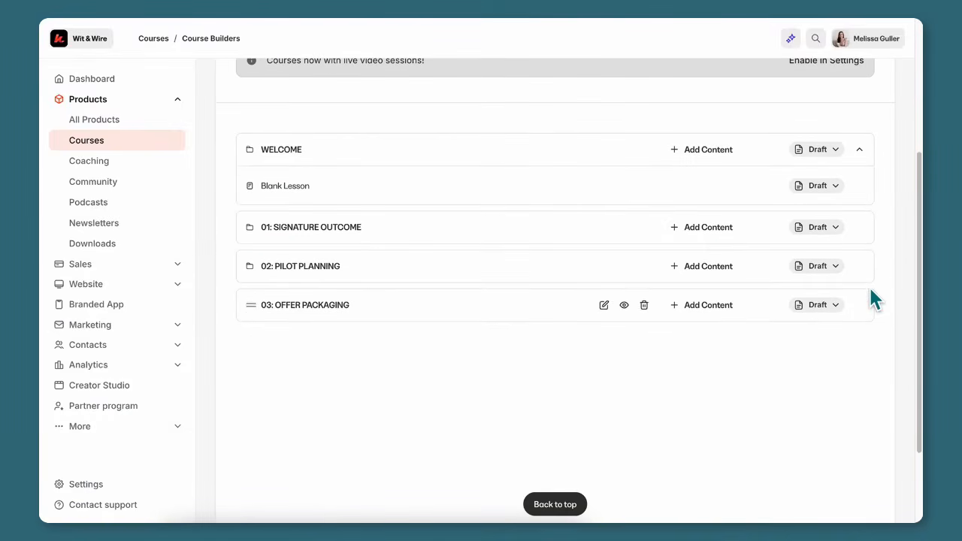
pyautogui.click(703, 229)
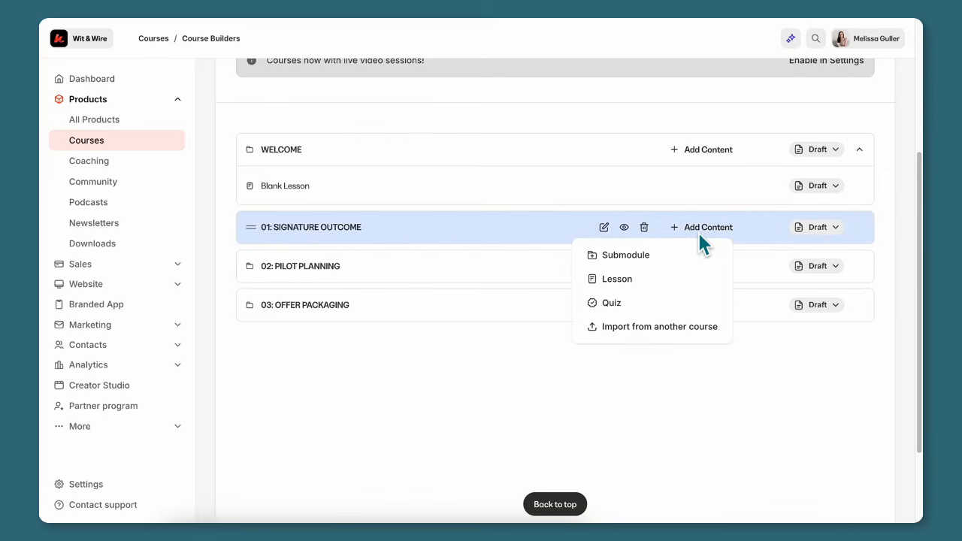
pyautogui.click(702, 286)
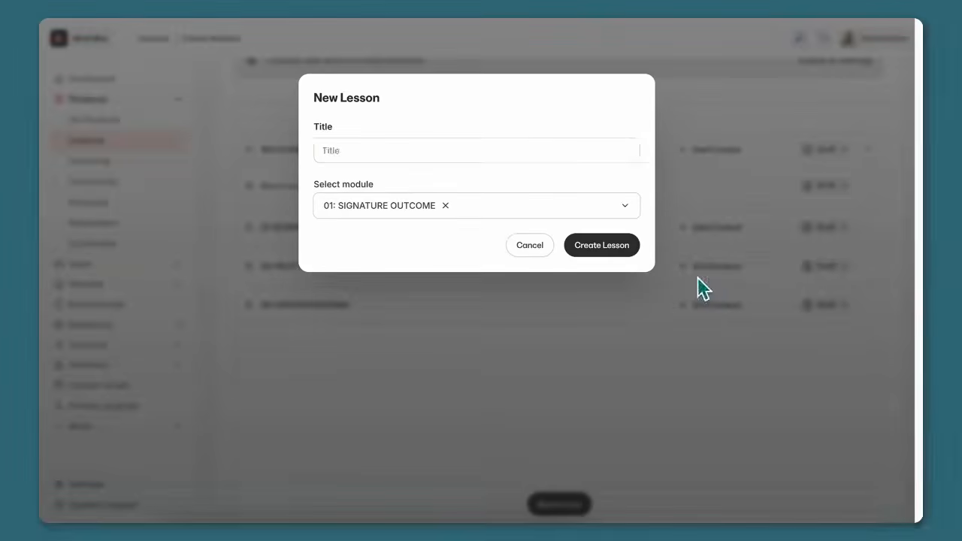
pyautogui.write('Hone your target audience')
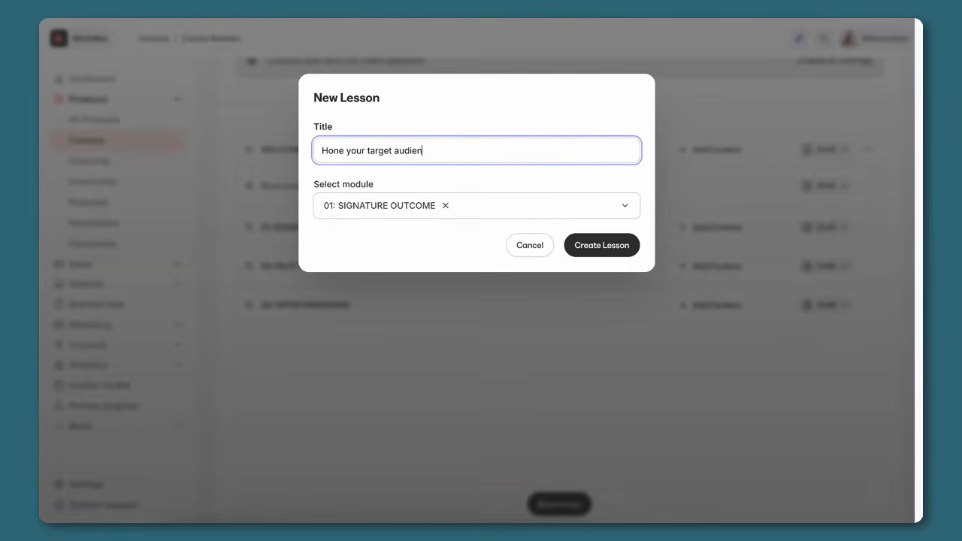
pyautogui.click(620, 249)
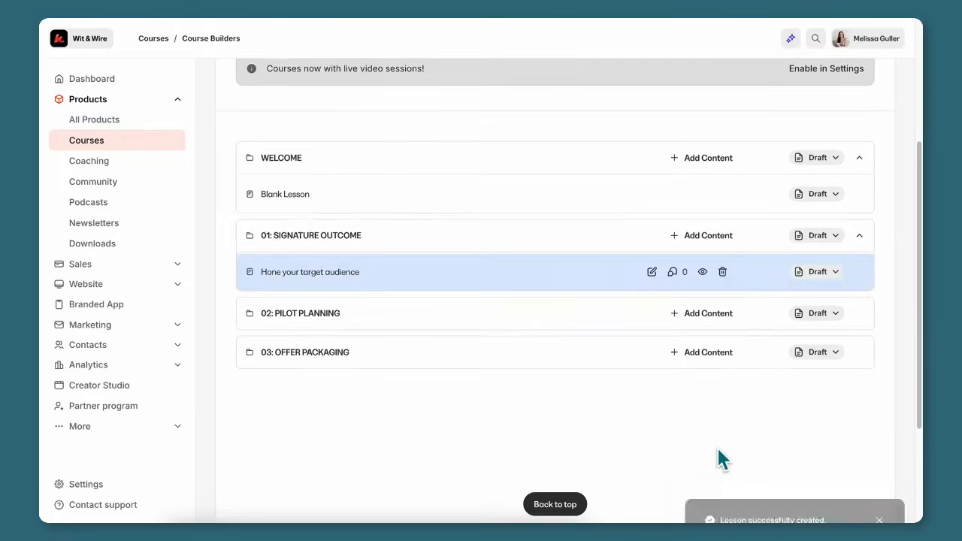
# Step: Examine the content types that can be added to 01: SIGNATURE OUTCOME and the upload sources for multiple videos
pyautogui.scroll(1, 750, 460)
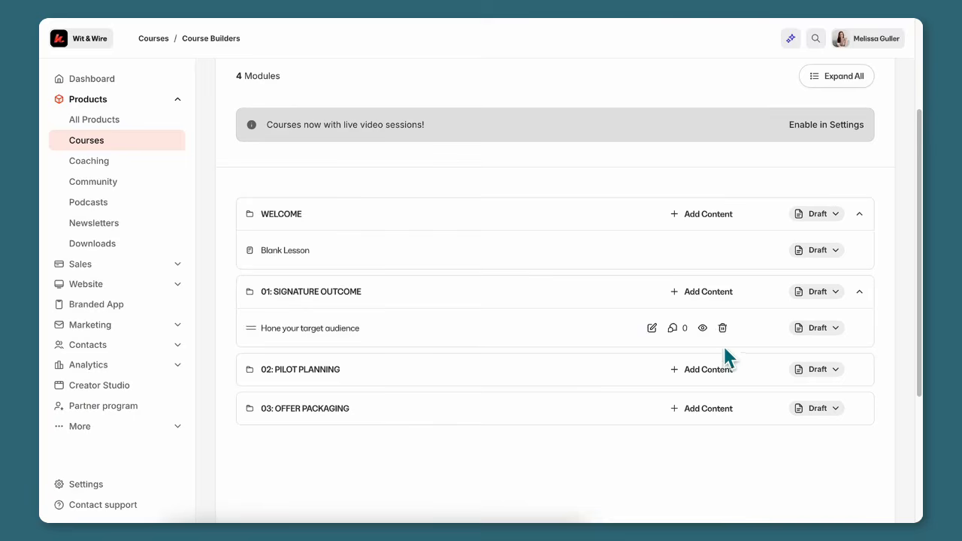
pyautogui.click(709, 293)
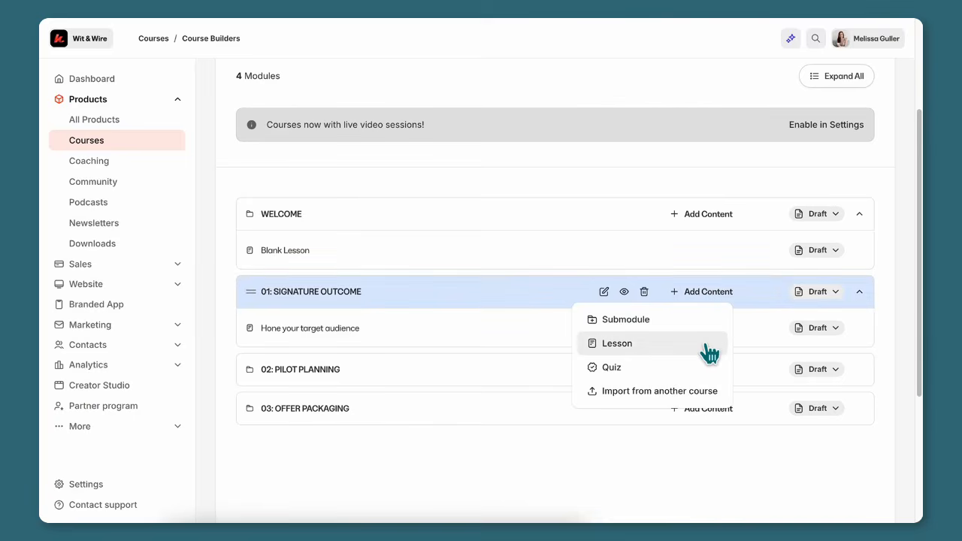
pyautogui.click(716, 439)
pyautogui.scroll(2, 770, 452)
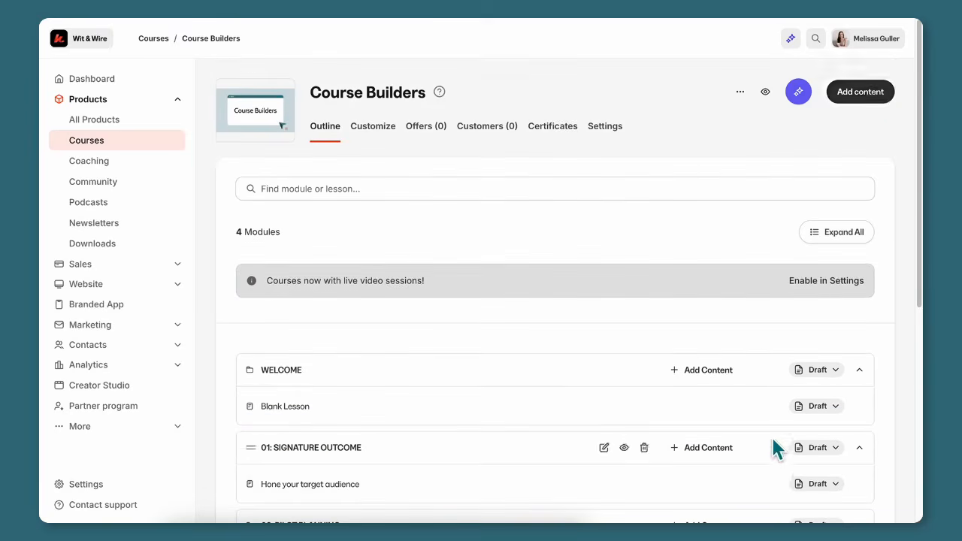
pyautogui.click(880, 99)
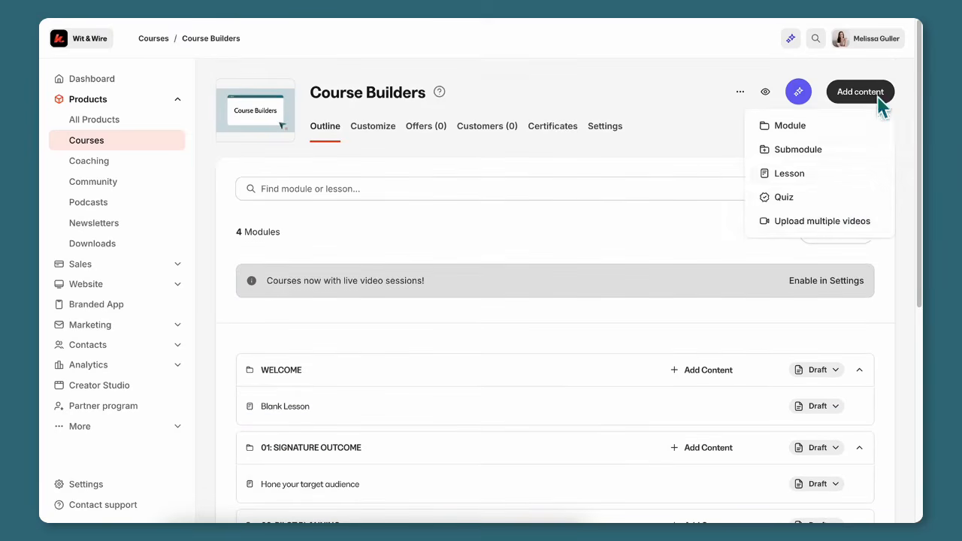
pyautogui.click(863, 235)
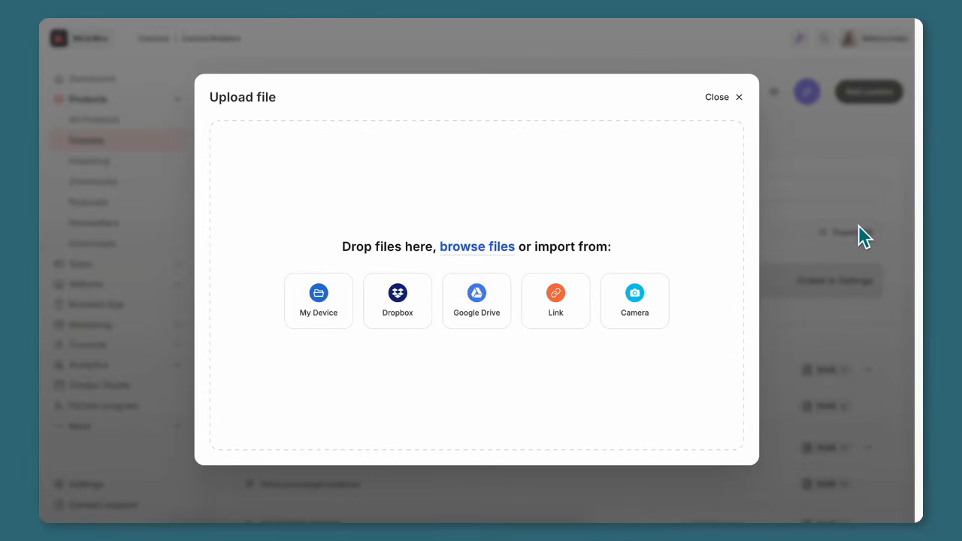
pyautogui.click(739, 97)
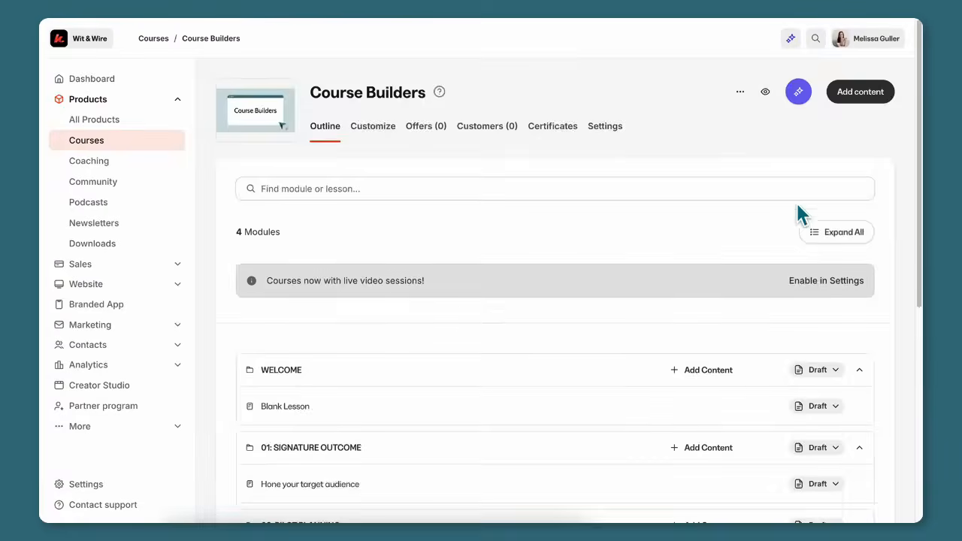
# Step: Move the lesson "The importance of positioning" above "Competitor research (optional)" in the 01: SIGNATURE OUTCOME module
pyautogui.scroll(-5, 795, 202)
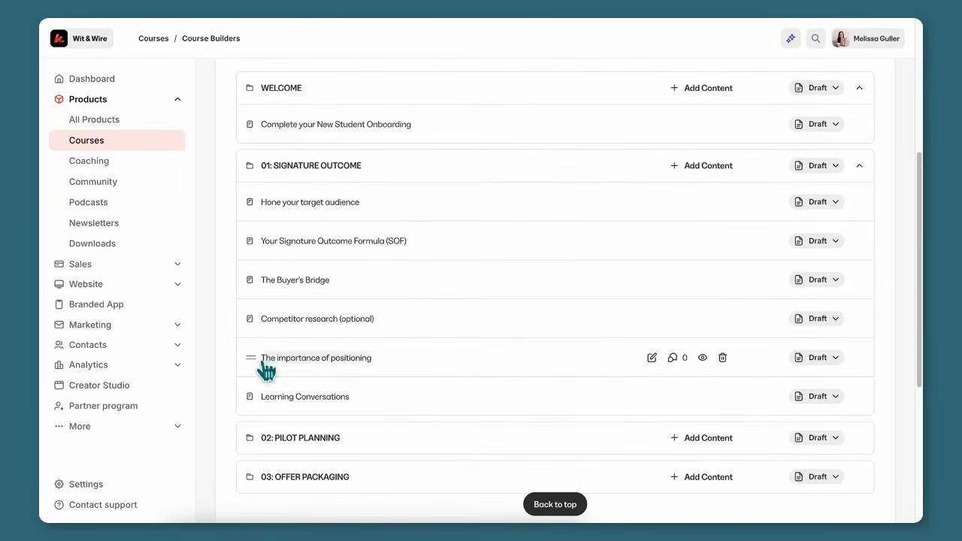
pyautogui.moveTo(250, 358); pyautogui.dragTo(257, 331)
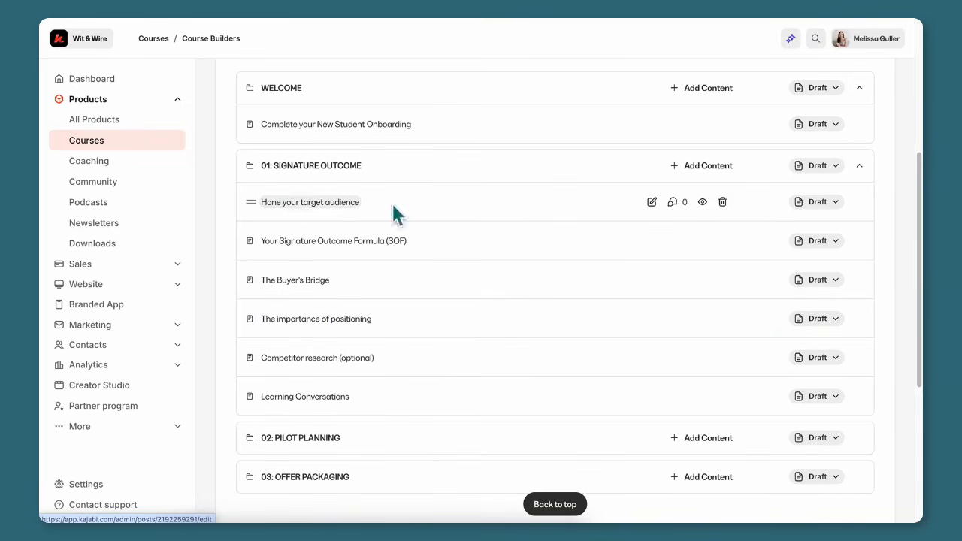
# Step: Open the "Hone your target audience" lesson for editing, set its media to Video and upload the "Target audience" video as a new file
pyautogui.click(651, 202)
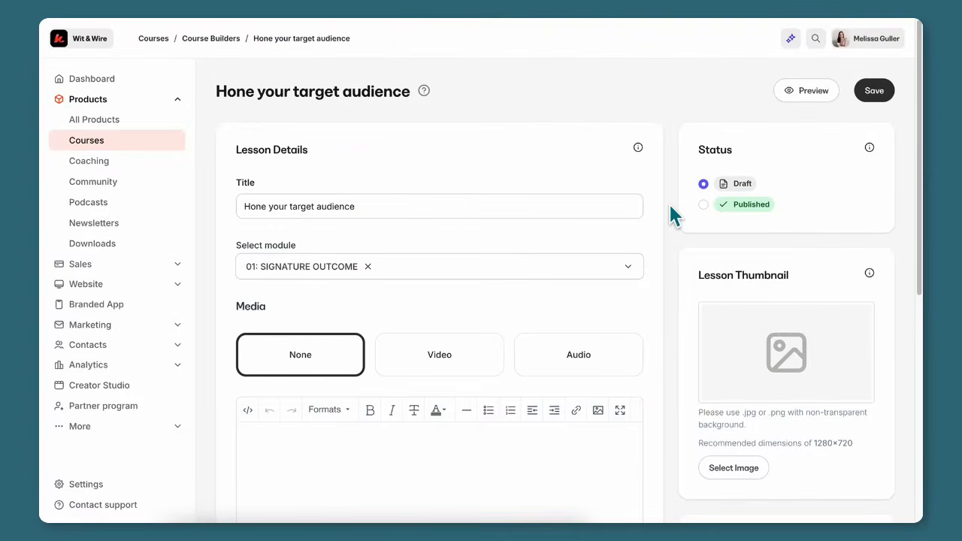
pyautogui.click(409, 367)
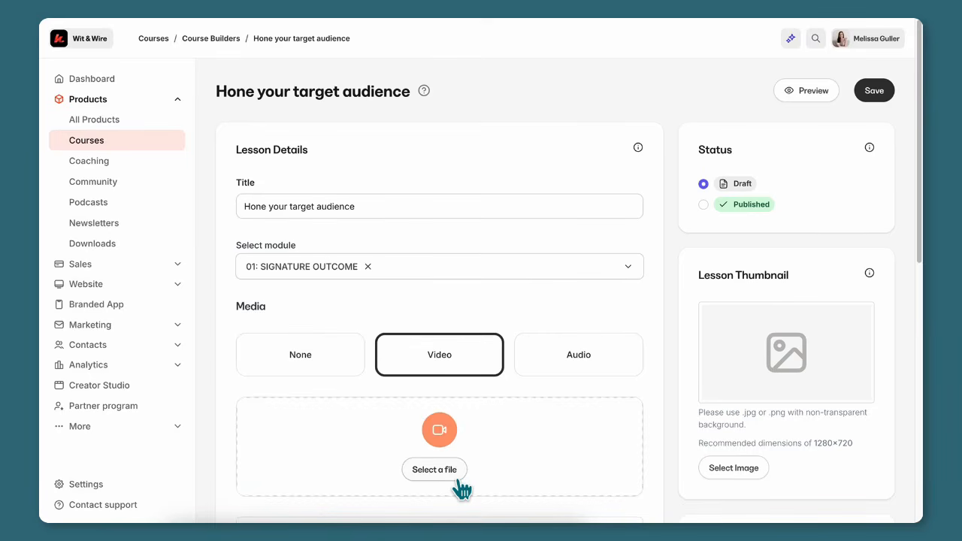
pyautogui.click(322, 359)
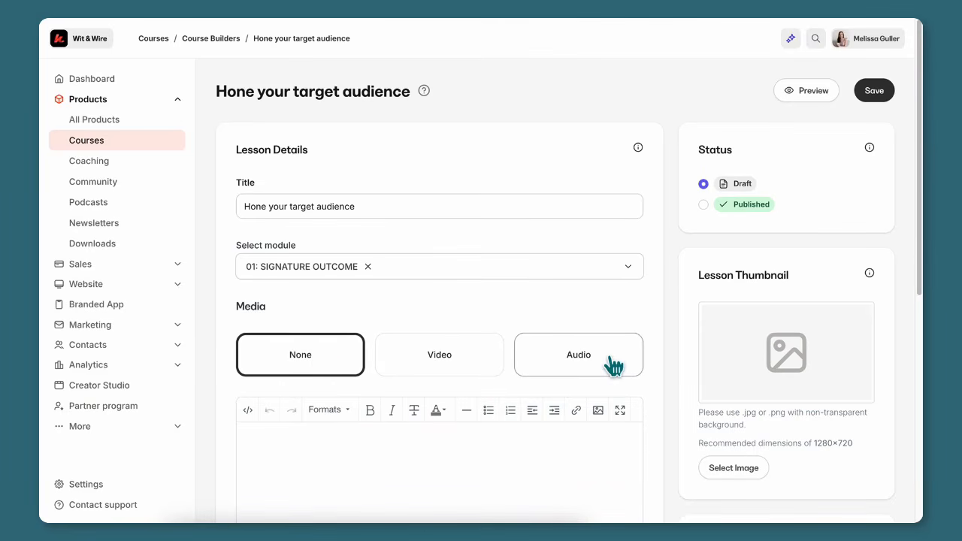
pyautogui.click(465, 366)
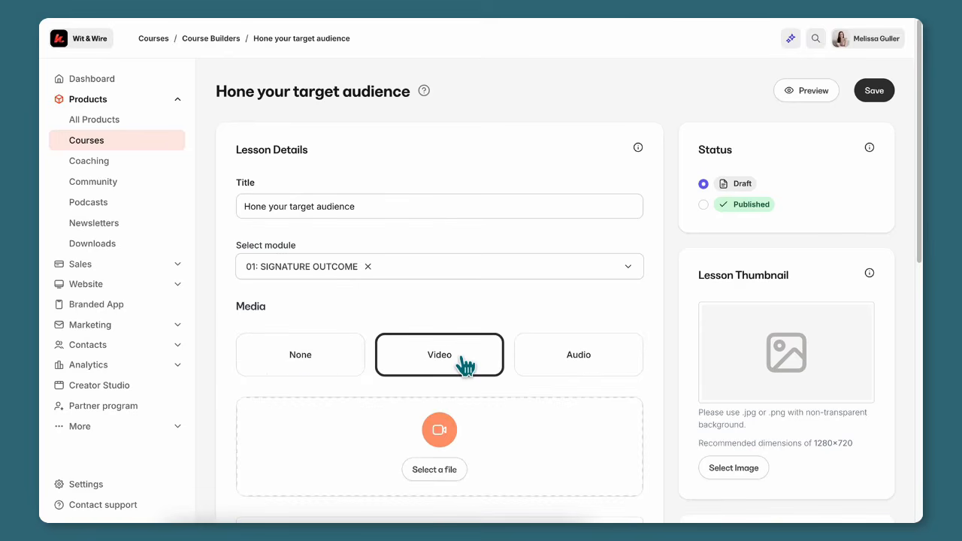
pyautogui.click(440, 470)
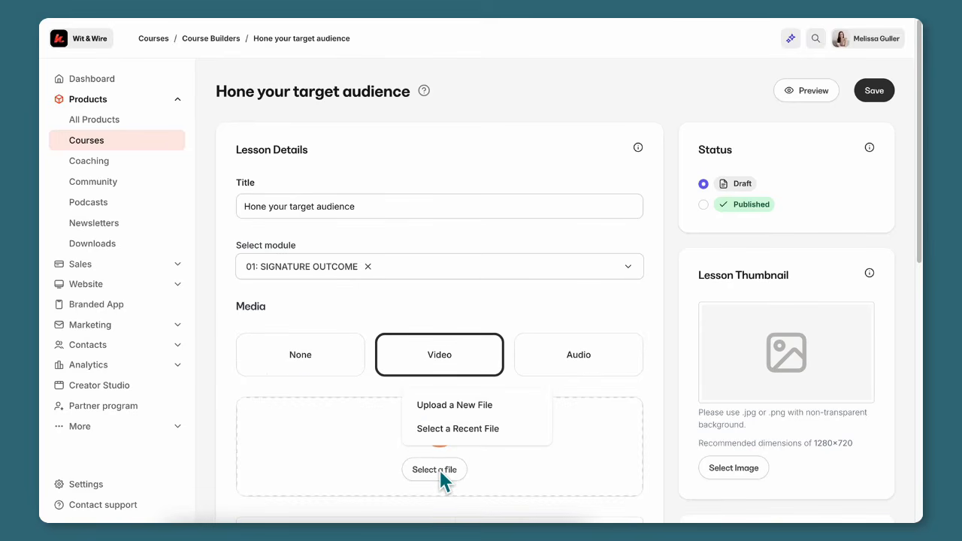
pyautogui.click(522, 406)
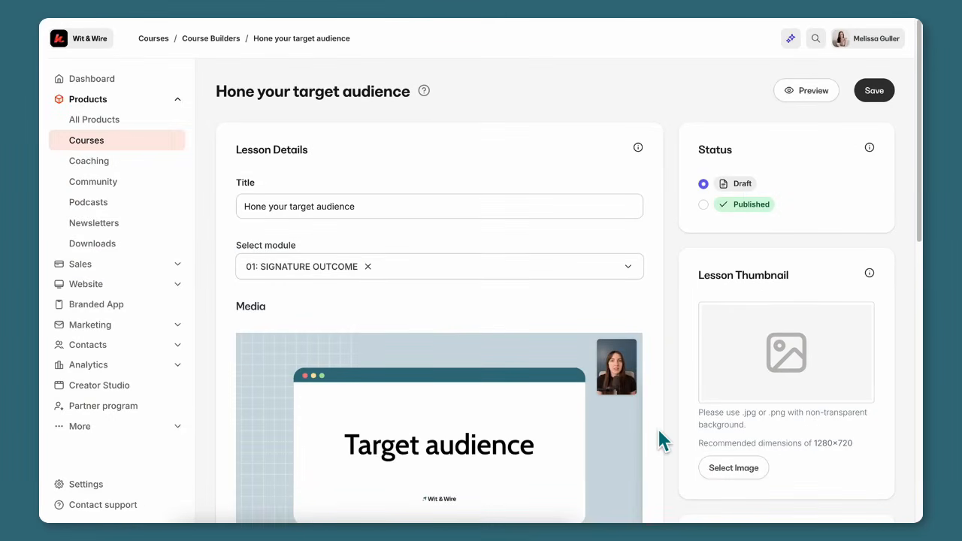
# Step: Upload the "Target audience" image as the lesson thumbnail
pyautogui.scroll(-3, 660, 439)
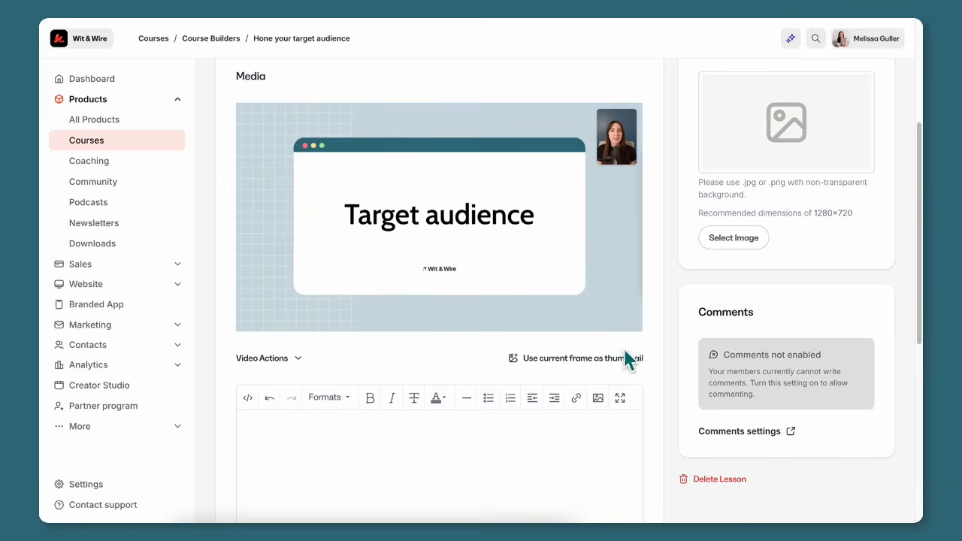
pyautogui.click(735, 245)
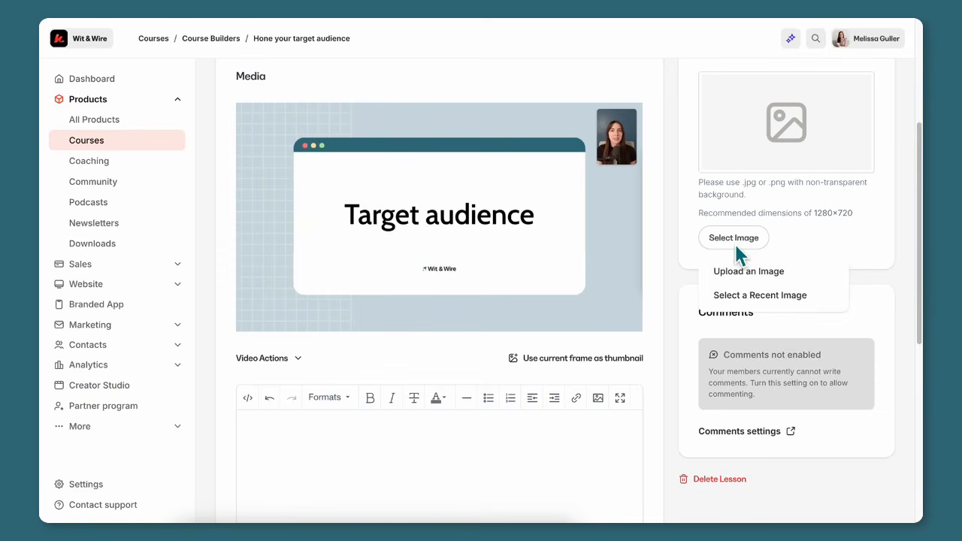
pyautogui.click(795, 279)
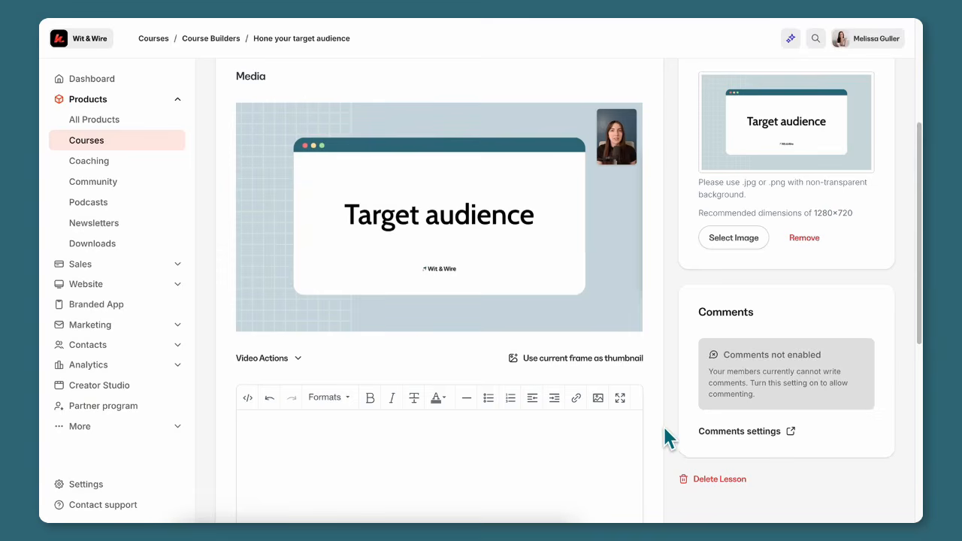
# Step: Write the lesson text "Workbook exercise: Hone your target audience" with a "Signature Program Planning Workbook" (Google Doc) download link, and attach Wit_Wire_-_The_Video_Toolkit.pdf
pyautogui.scroll(-3, 668, 438)
pyautogui.scroll(-1, 669, 439)
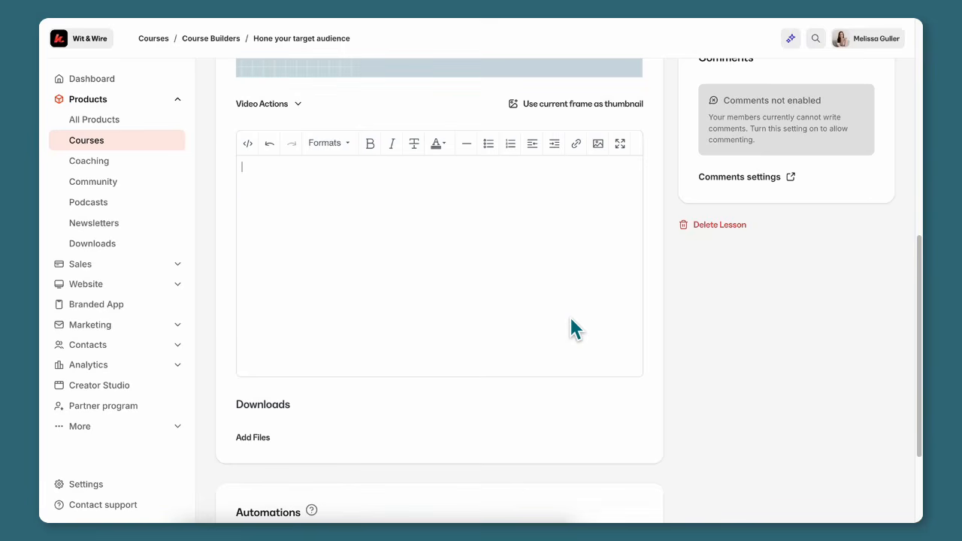
pyautogui.write('📝 Workbook exercise: Hone your target audience 📁 Download: Signature Program Planning Workbook (Google Doc)')
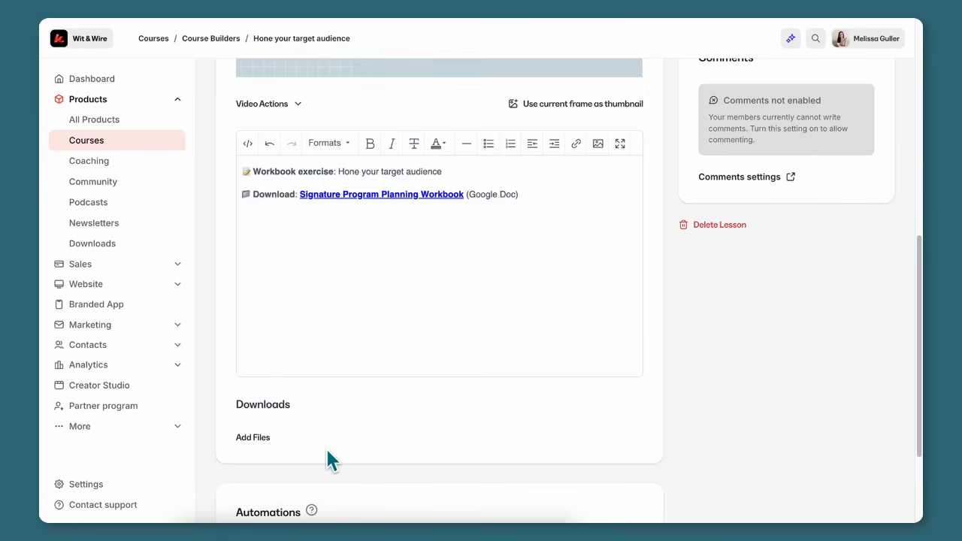
pyautogui.click(267, 439)
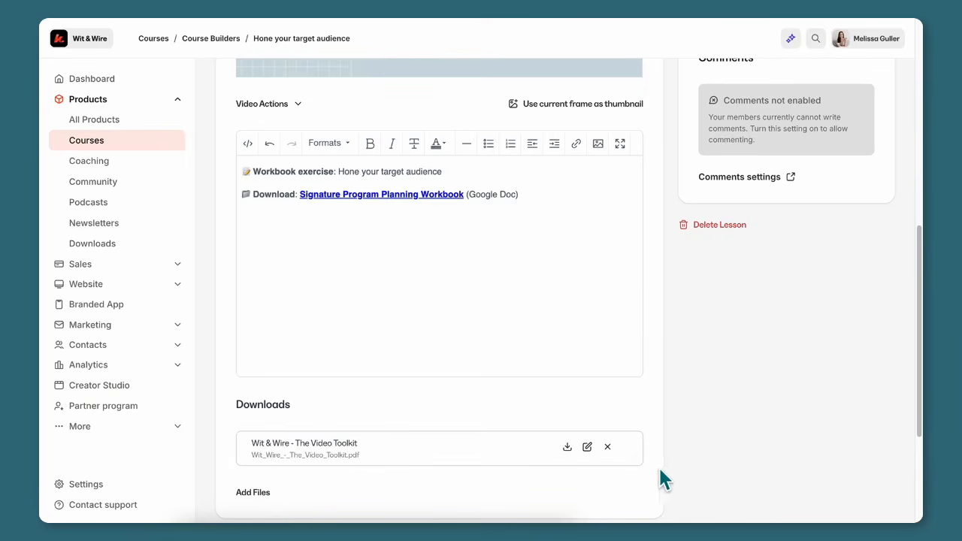
# Step: Set the "Hone your target audience" lesson to Published, save it and return to the Course Builders outline
pyautogui.scroll(-3, 660, 471)
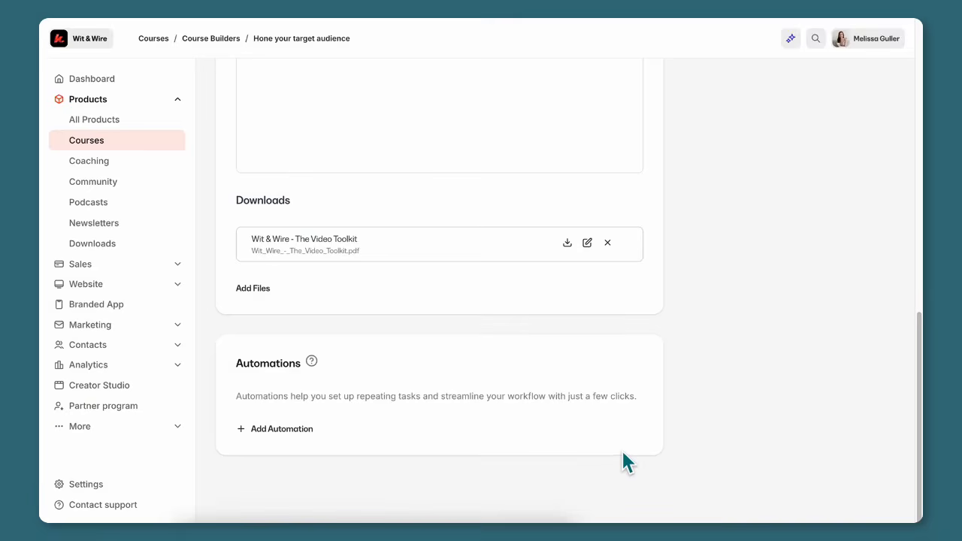
pyautogui.scroll(10, 684, 387)
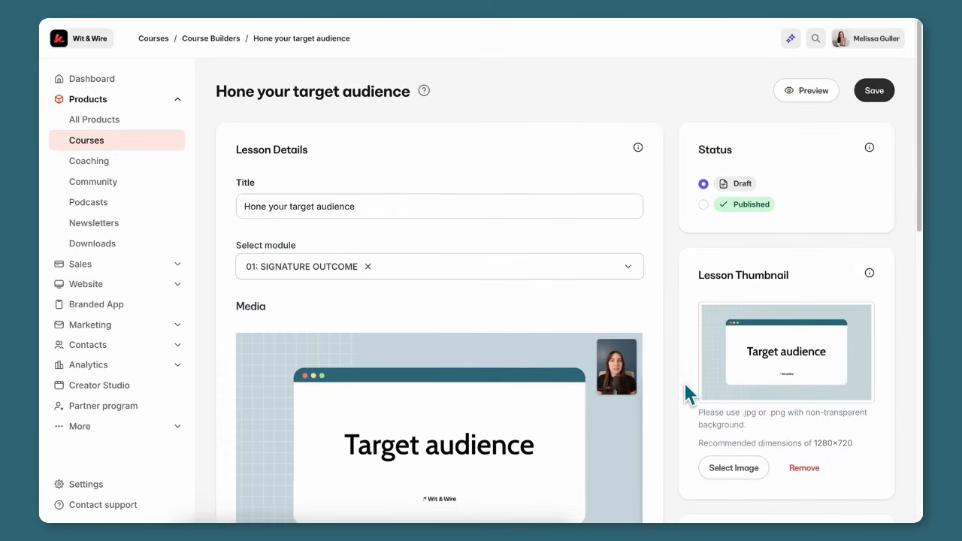
pyautogui.click(704, 204)
pyautogui.click(885, 94)
pyautogui.click(224, 42)
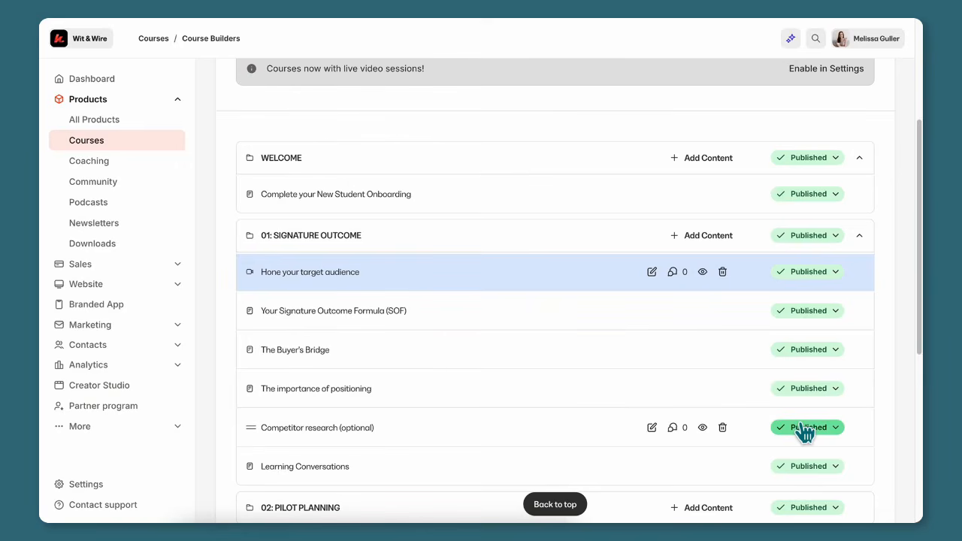
# Step: Preview the course's active Premier template and review the "Hone your target audience" lesson page as a student sees it
pyautogui.scroll(5, 801, 429)
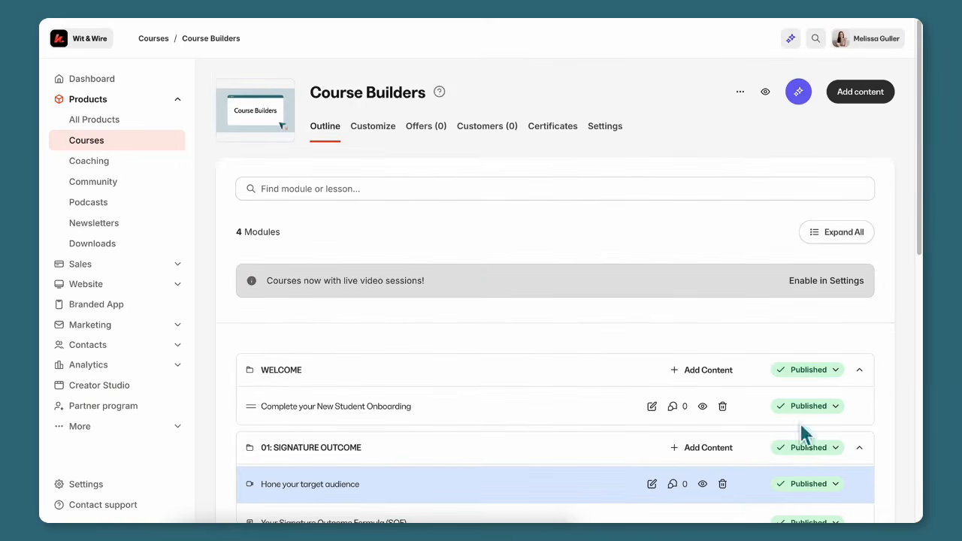
pyautogui.click(384, 133)
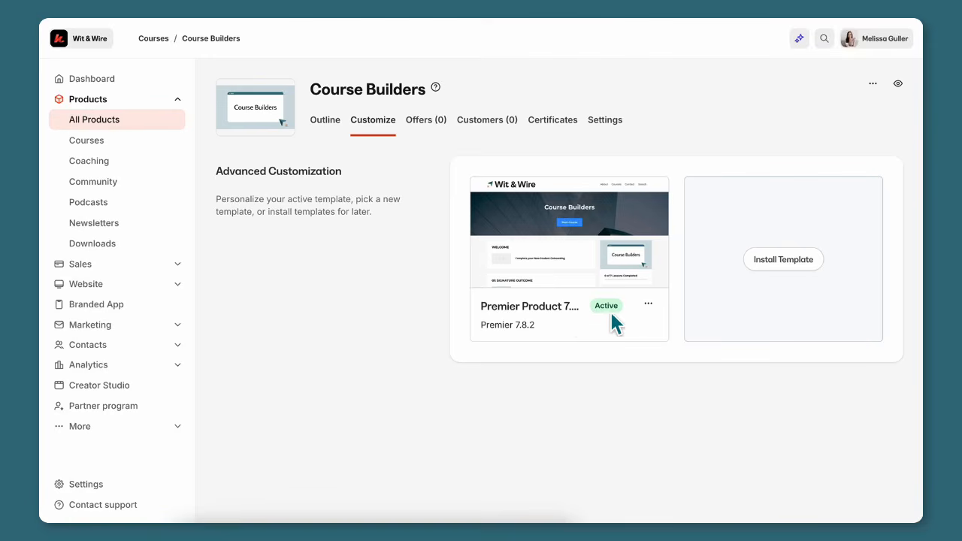
pyautogui.click(648, 304)
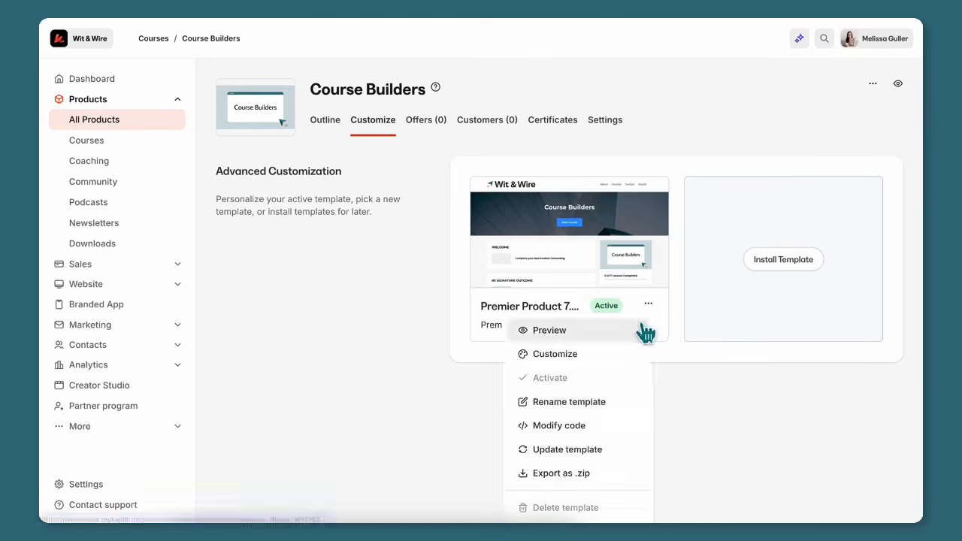
pyautogui.click(644, 329)
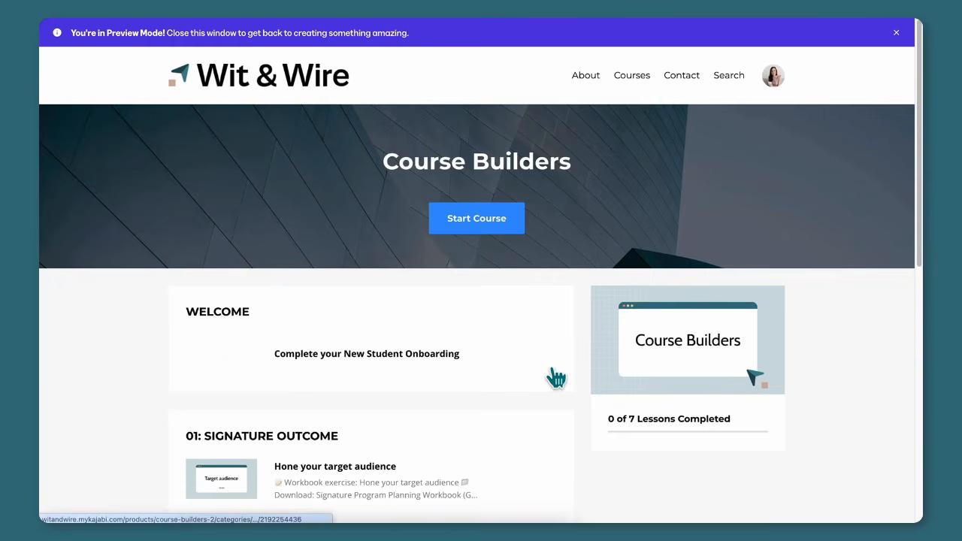
pyautogui.scroll(-5, 557, 378)
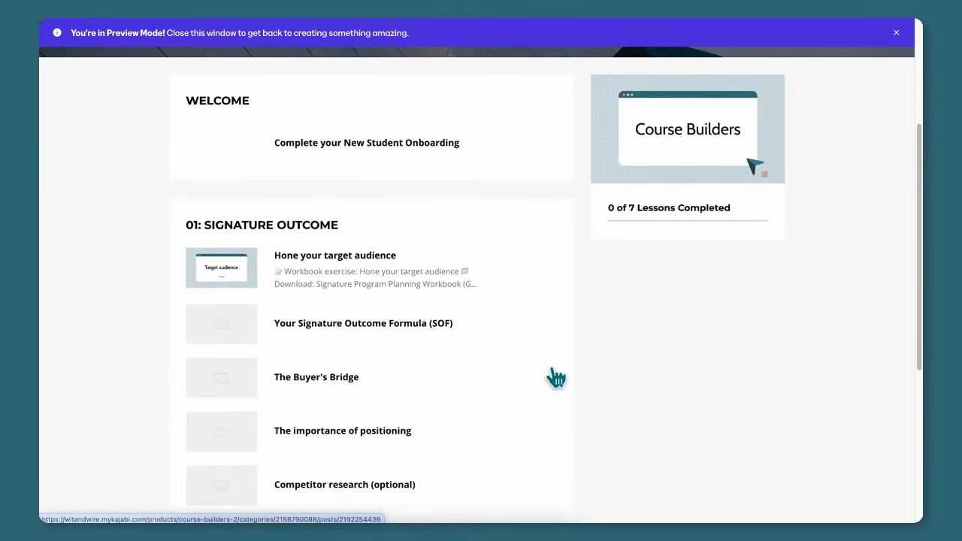
pyautogui.scroll(-2, 557, 378)
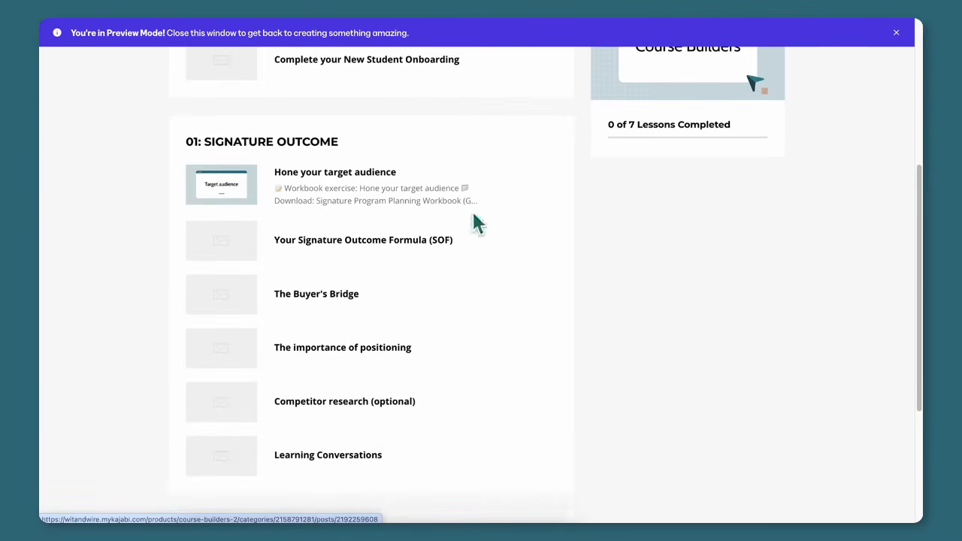
pyautogui.click(460, 188)
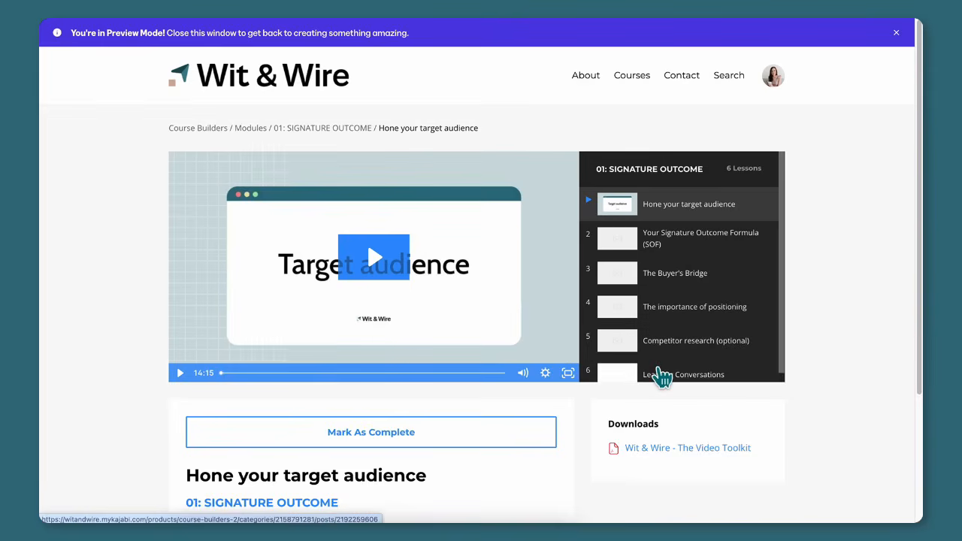
# Step: Review the lesson's text and downloads in the preview, plus the 01: SIGNATURE OUTCOME module page, the modules list and the course home page
pyautogui.scroll(-3, 662, 375)
pyautogui.scroll(-2, 662, 461)
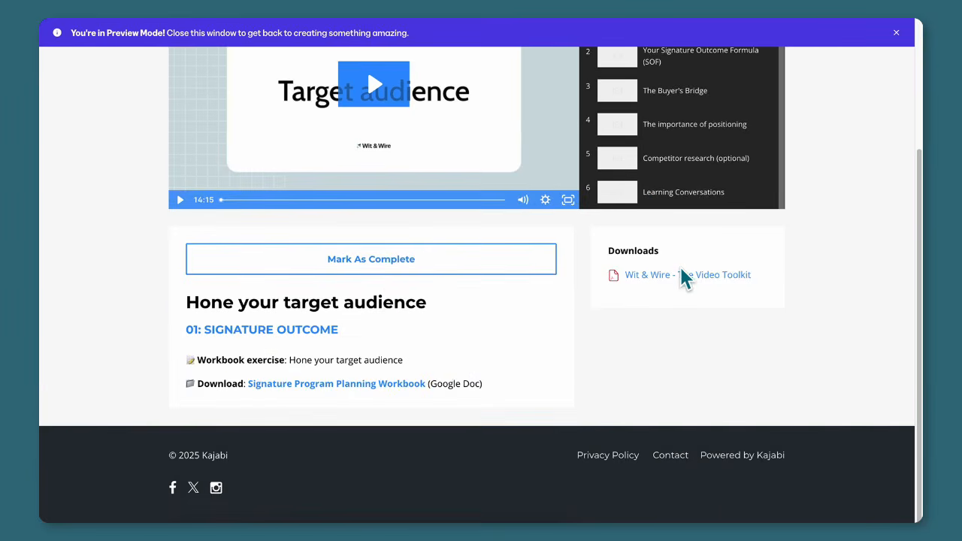
pyautogui.scroll(3, 680, 275)
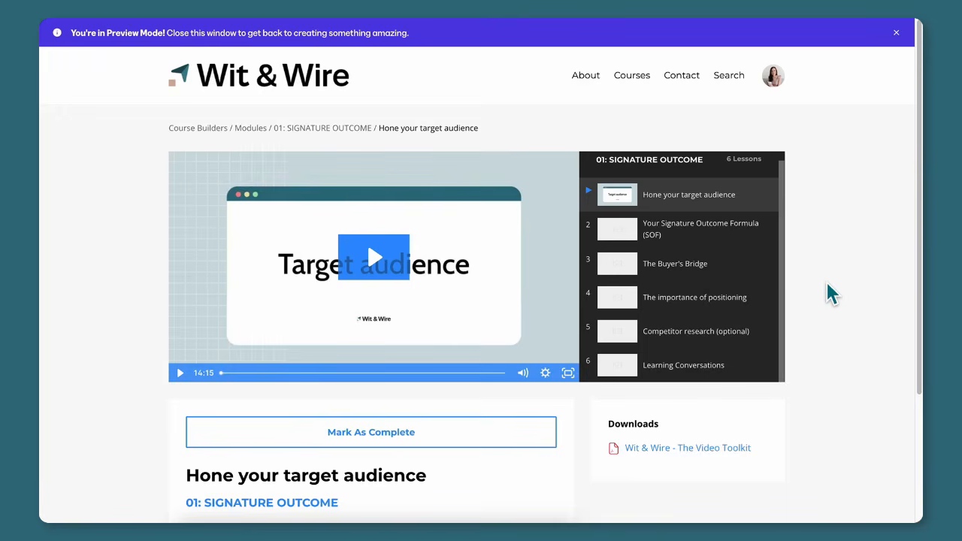
pyautogui.click(295, 129)
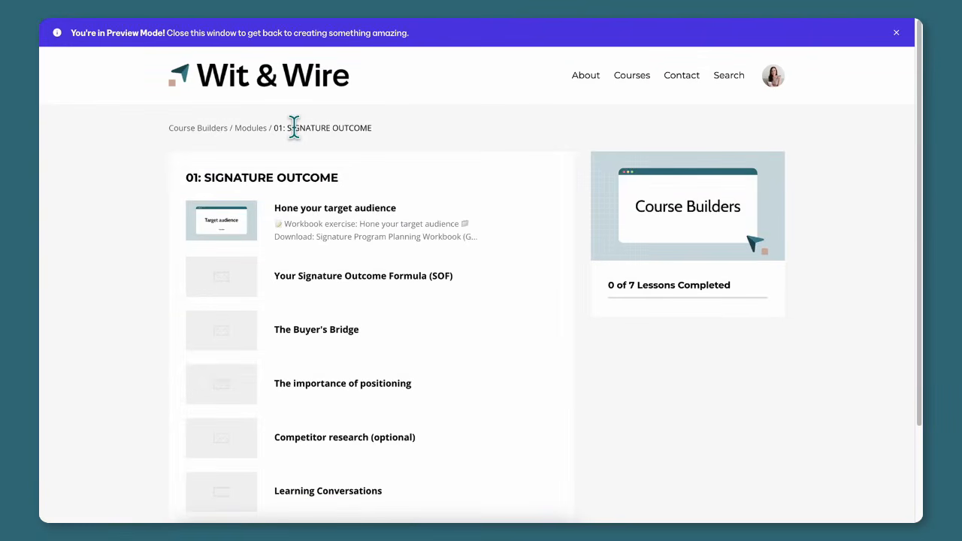
pyautogui.click(250, 128)
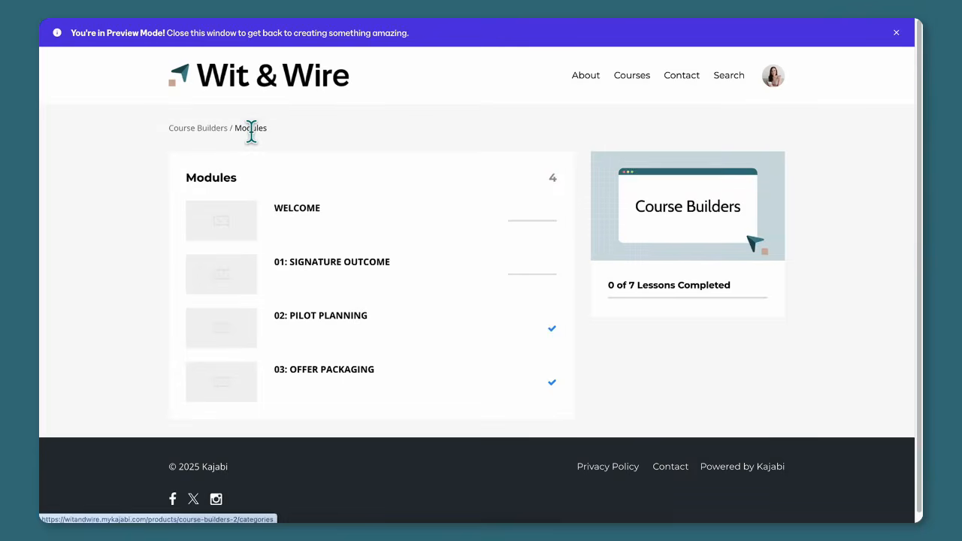
pyautogui.click(197, 131)
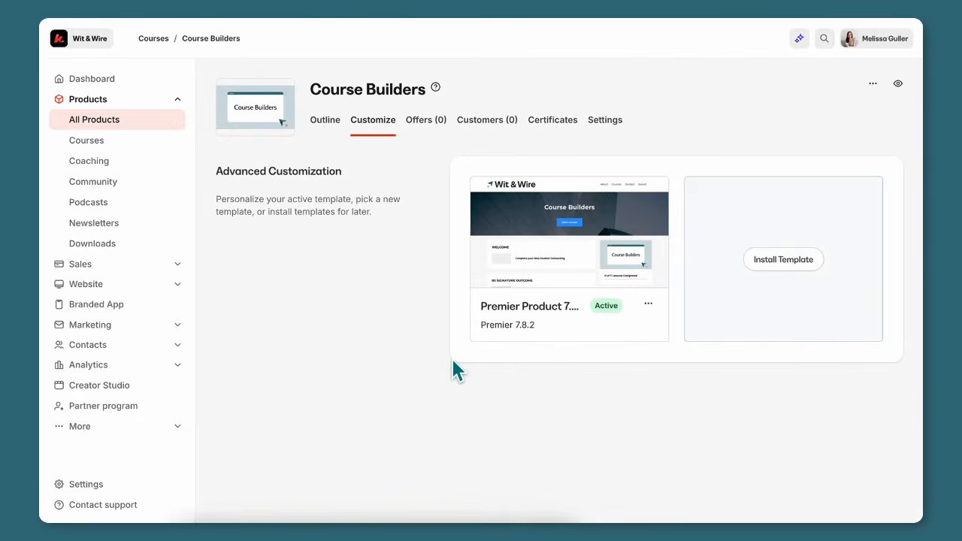
# Step: Install the Momentum template for the Course Builders course
pyautogui.click(785, 260)
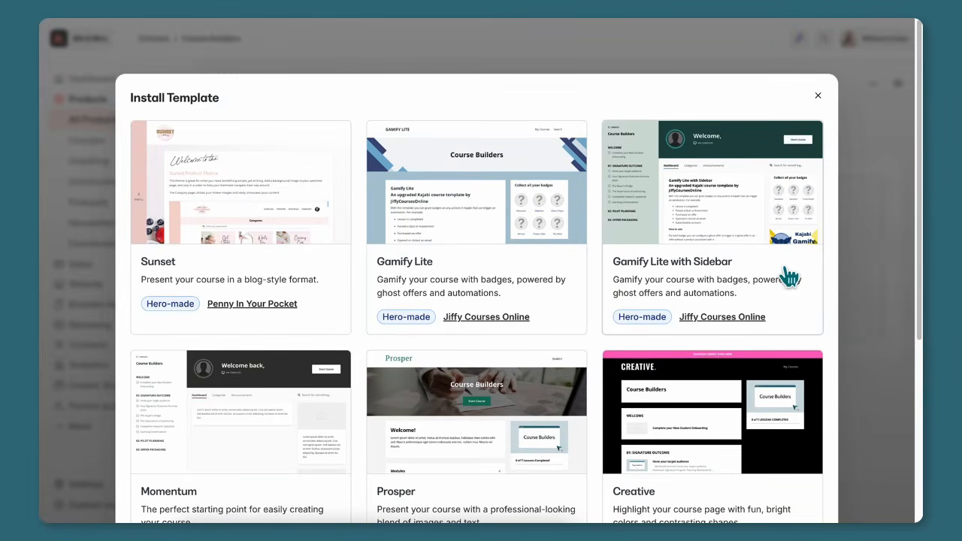
pyautogui.scroll(-5, 789, 278)
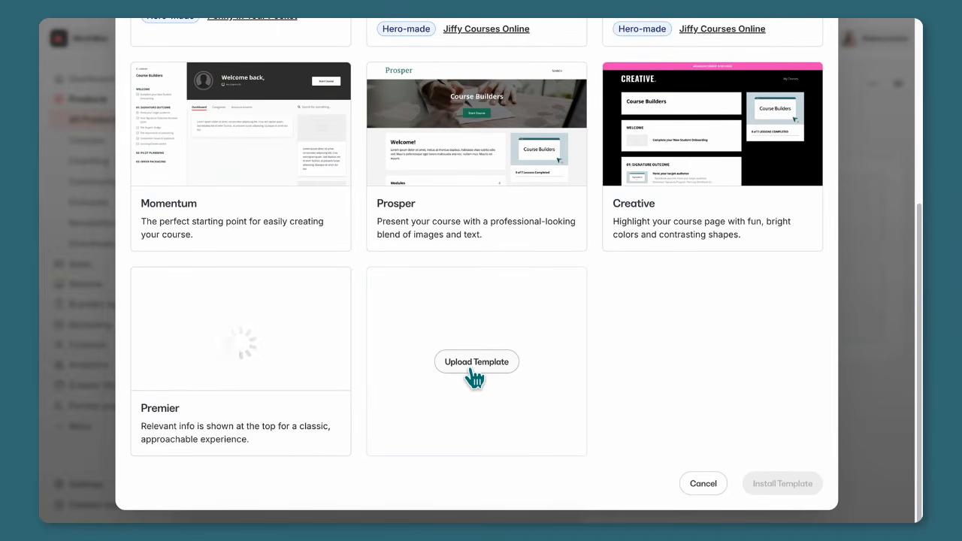
pyautogui.moveTo(286, 392)
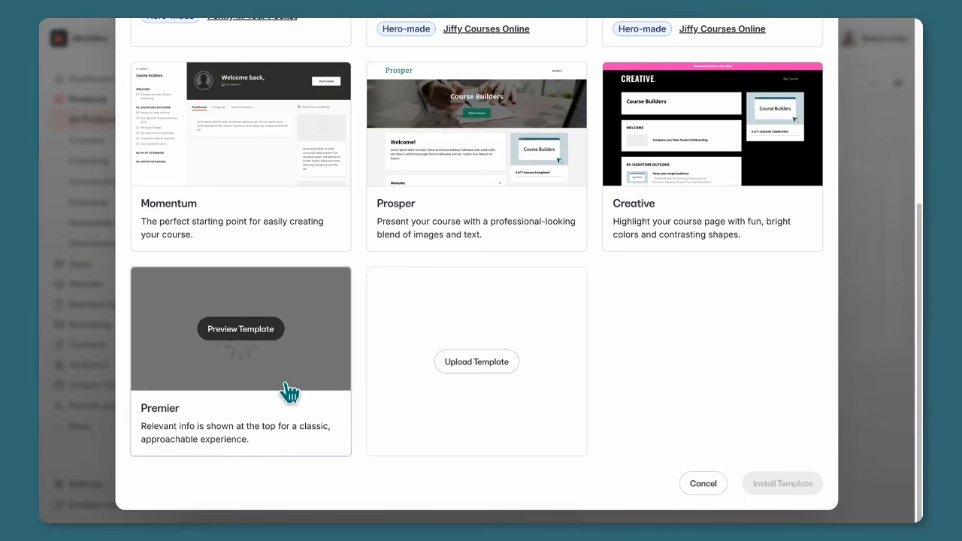
pyautogui.scroll(2, 290, 393)
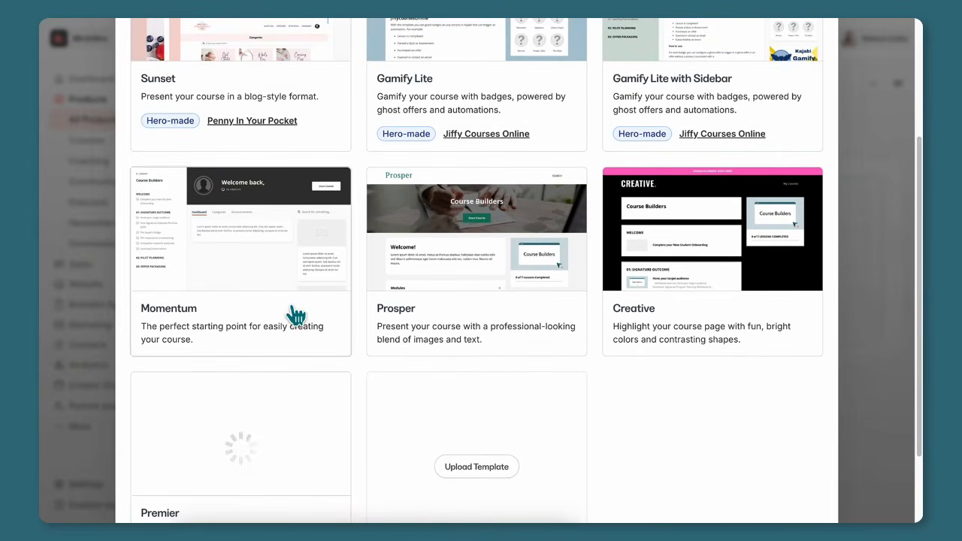
pyautogui.click(295, 314)
pyautogui.scroll(-2, 700, 359)
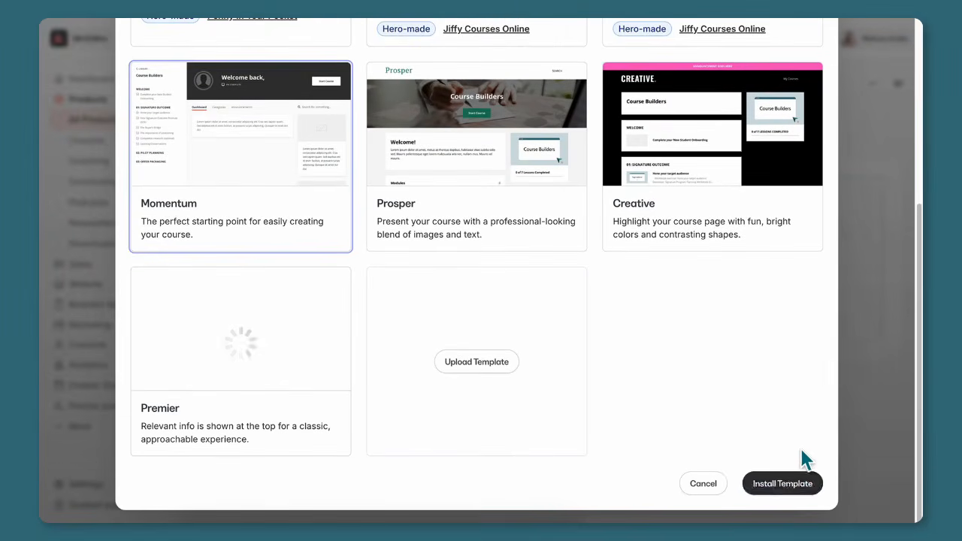
pyautogui.click(799, 480)
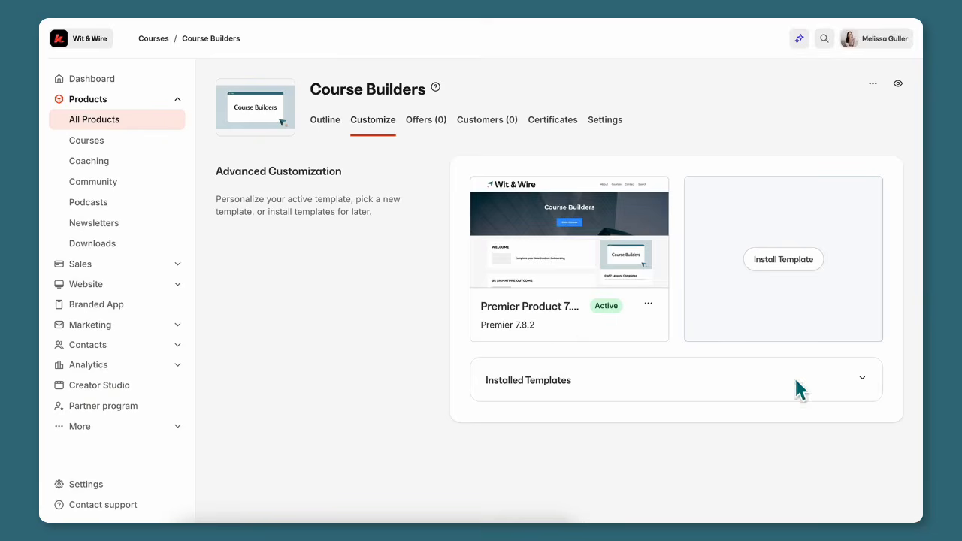
# Step: Preview the installed Momentum template and review its dashboard and the "Hone your target audience" lesson page
pyautogui.click(862, 379)
pyautogui.scroll(-2, 748, 399)
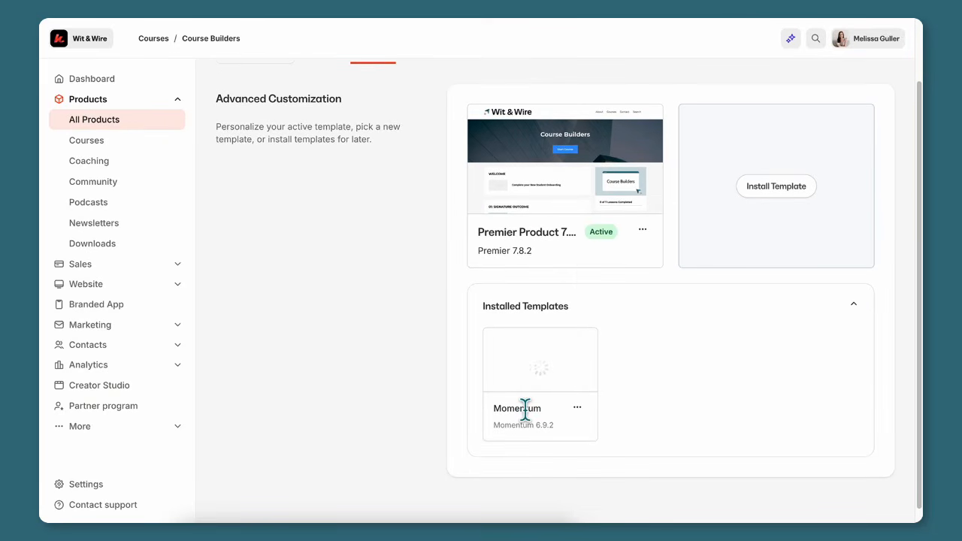
pyautogui.click(577, 408)
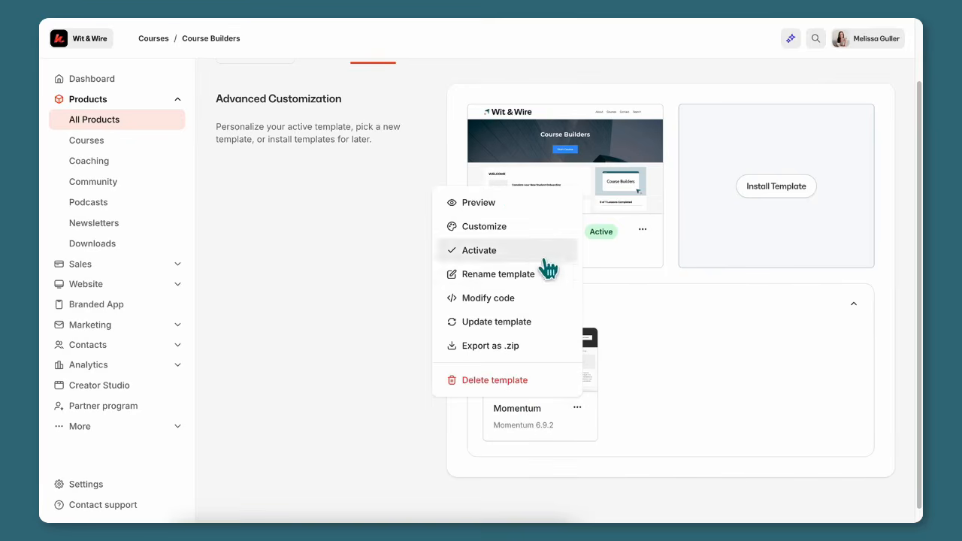
pyautogui.click(692, 309)
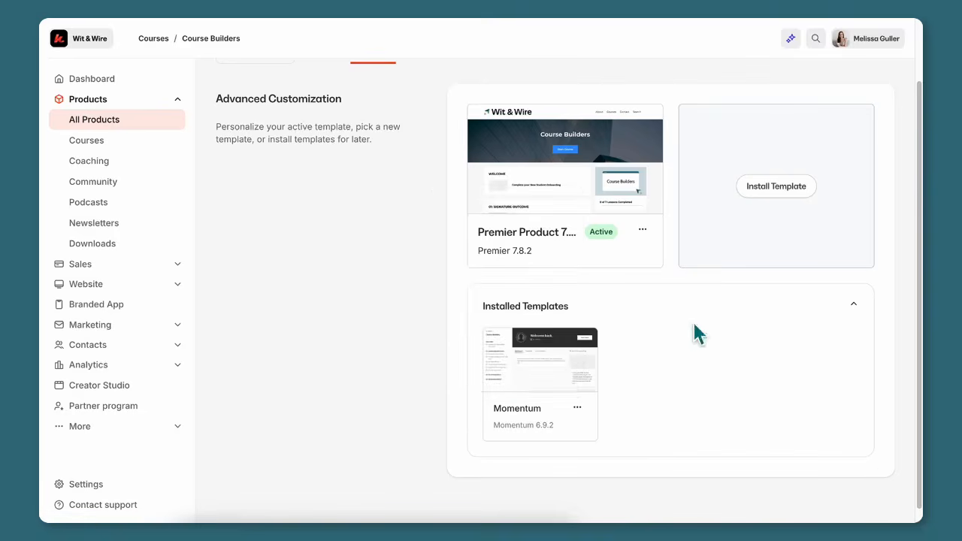
pyautogui.click(577, 408)
pyautogui.click(563, 209)
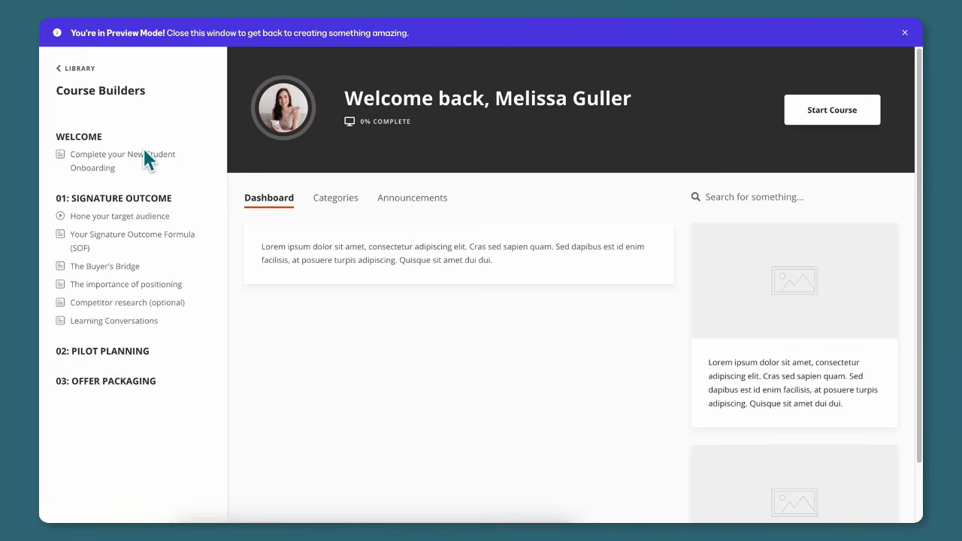
pyautogui.click(167, 219)
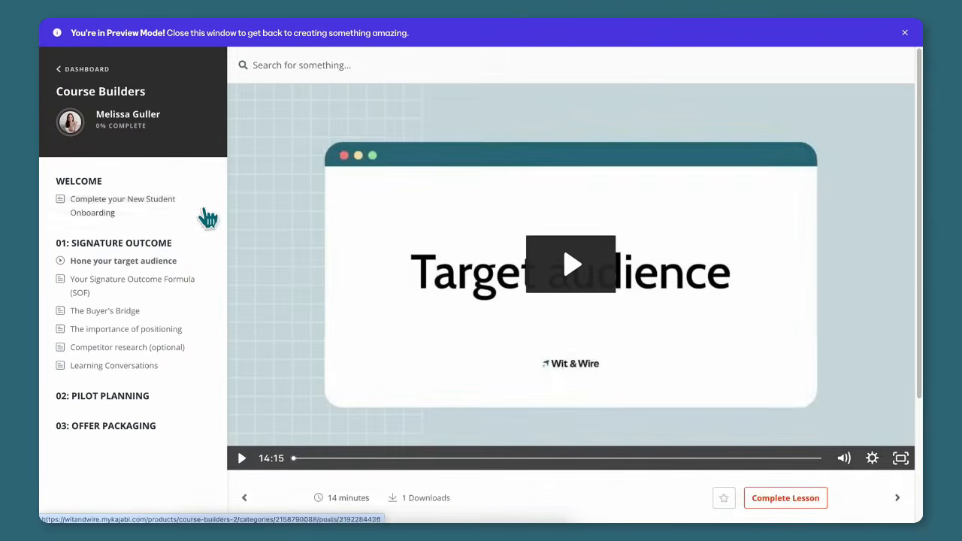
pyautogui.scroll(-2, 616, 335)
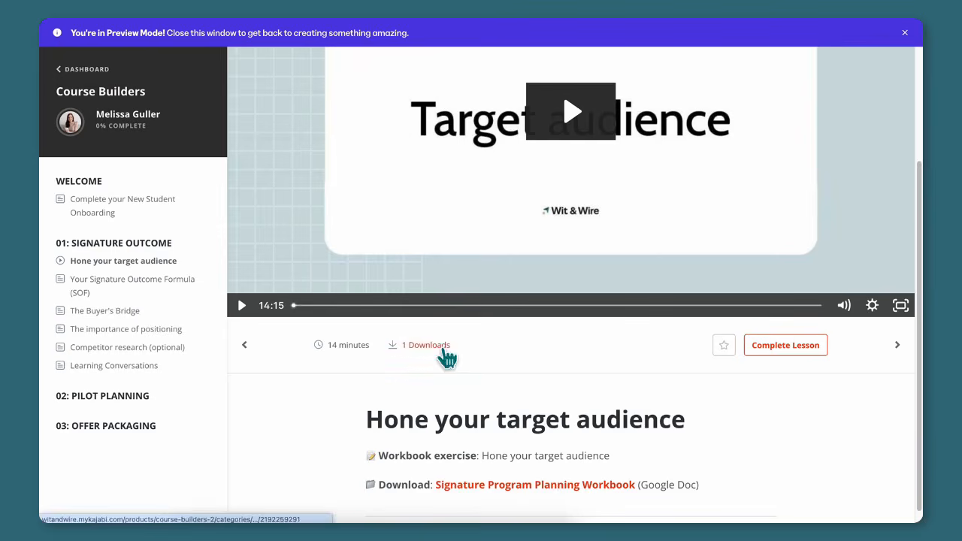
pyautogui.scroll(2, 801, 447)
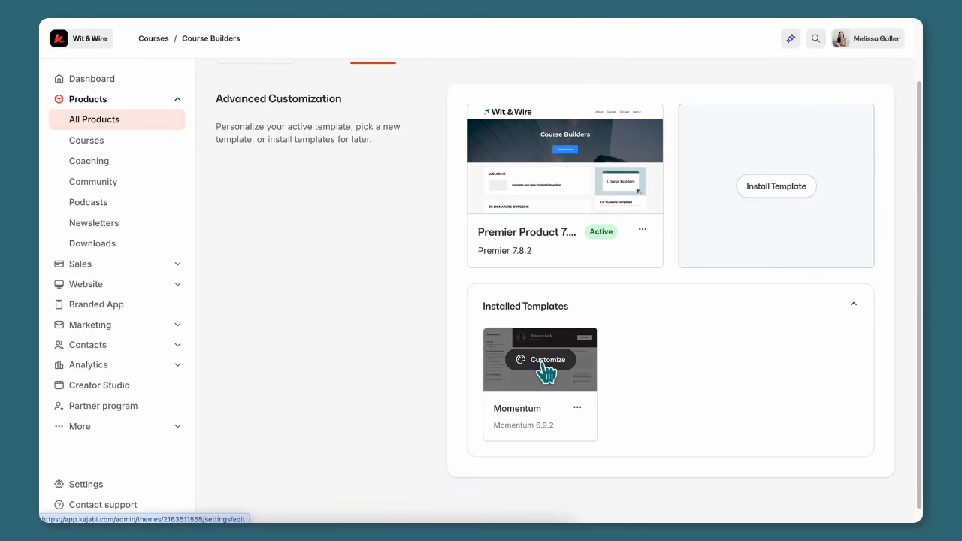
# Step: Open the Momentum template for customization and review its Favicon and Typography settings
pyautogui.click(547, 362)
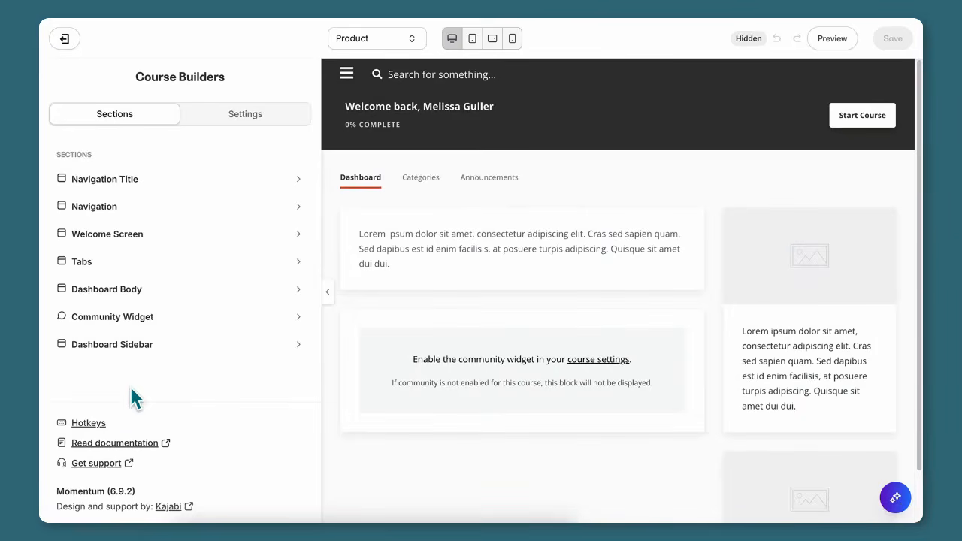
pyautogui.click(268, 119)
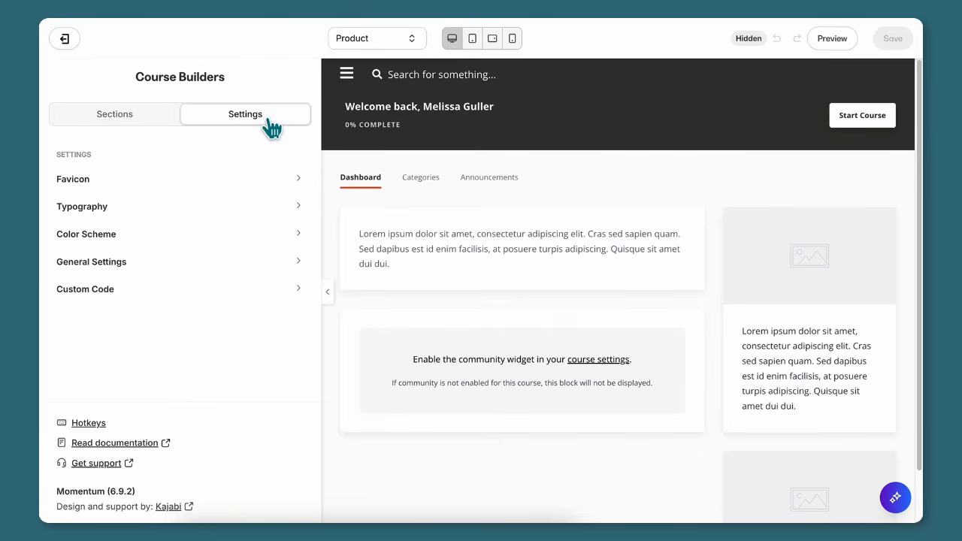
pyautogui.click(277, 180)
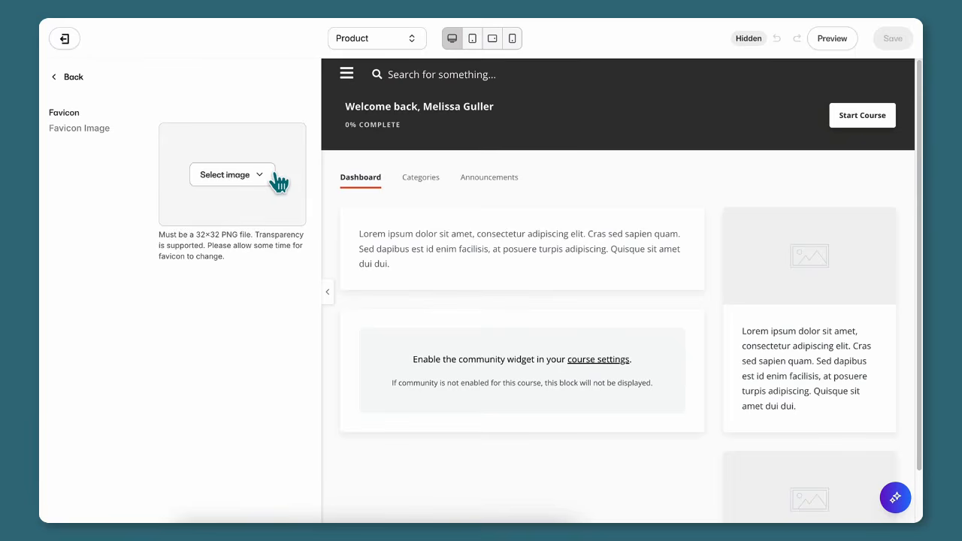
pyautogui.click(76, 79)
pyautogui.click(226, 200)
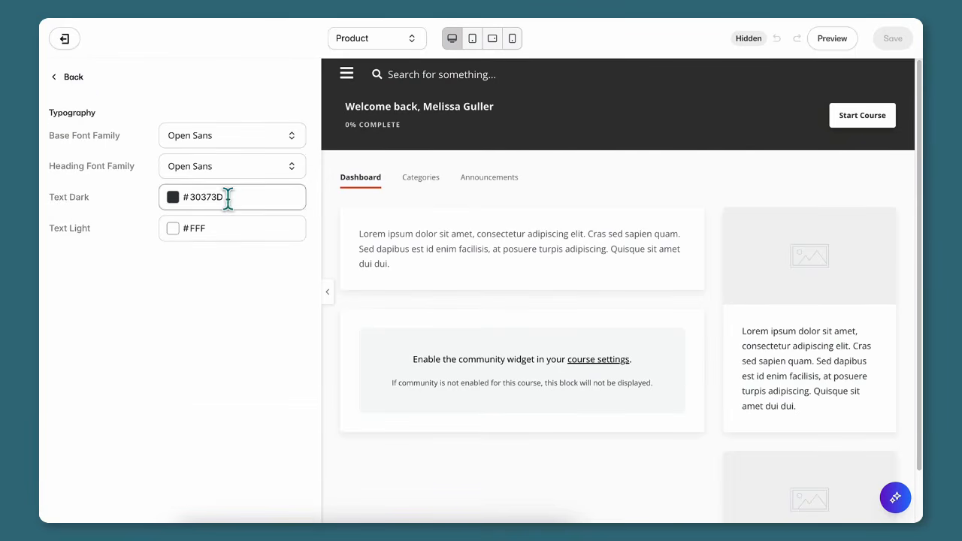
pyautogui.click(75, 77)
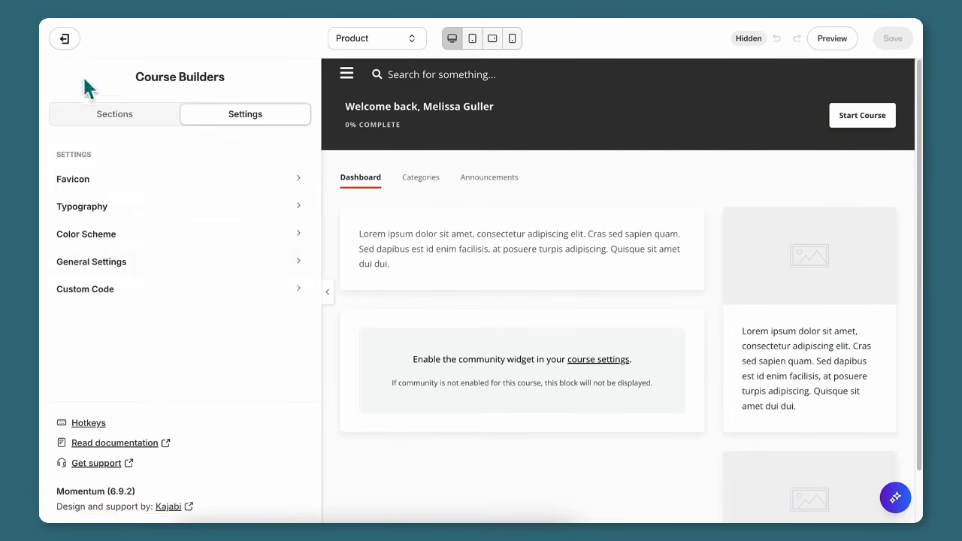
# Step: Set the color scheme to Primary #347180, Accent #CCDBDF and Sidebar Background #F4F9F9, and save the template
pyautogui.click(170, 243)
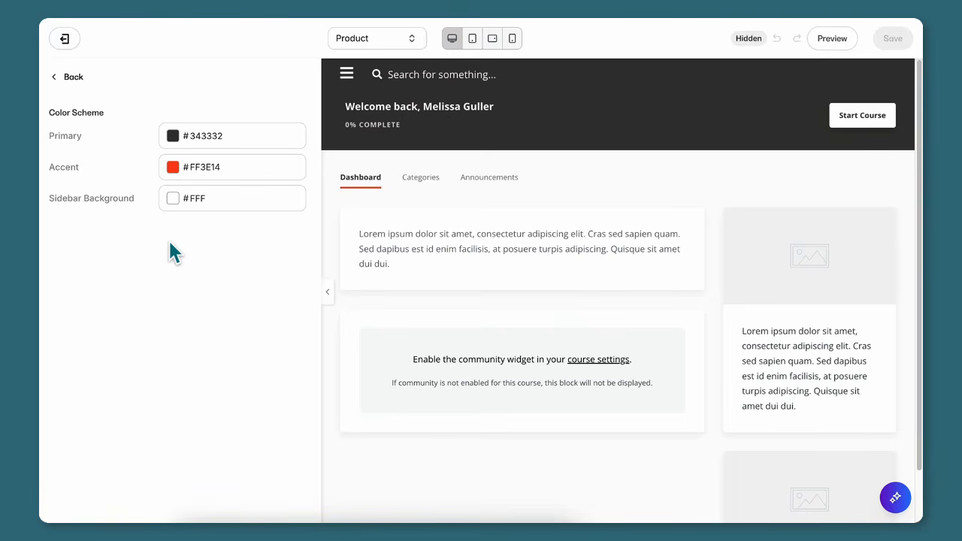
pyautogui.click(176, 139)
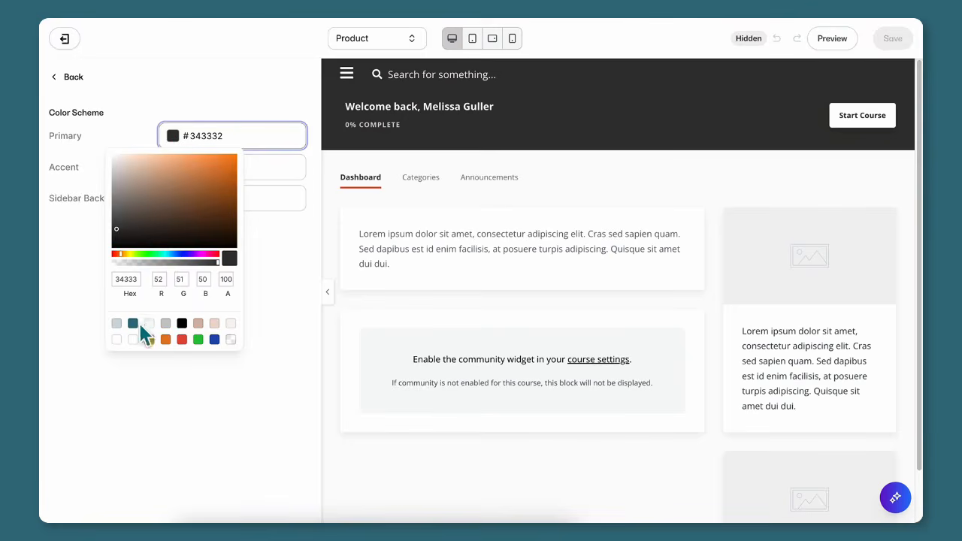
pyautogui.click(132, 323)
pyautogui.click(182, 174)
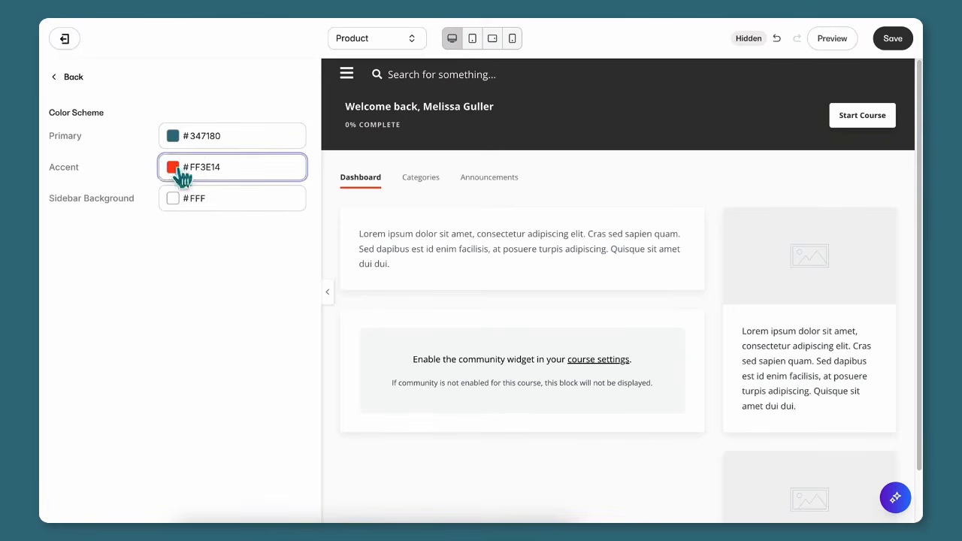
pyautogui.click(117, 354)
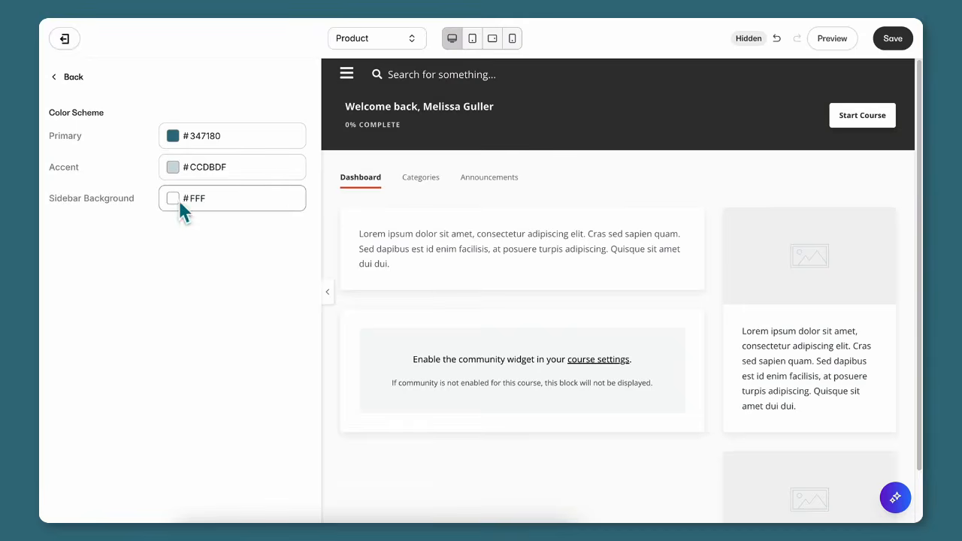
pyautogui.click(175, 198)
pyautogui.click(150, 388)
pyautogui.click(303, 305)
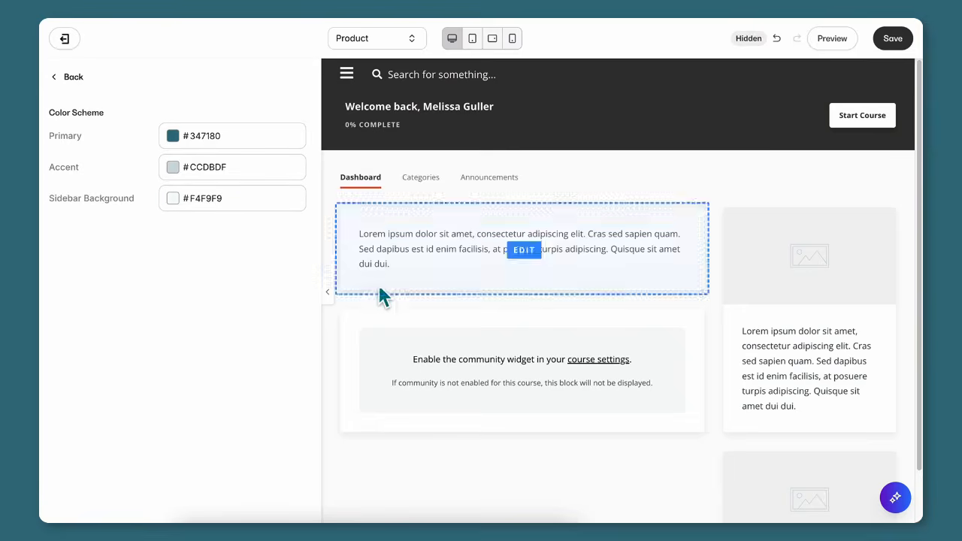
pyautogui.click(892, 44)
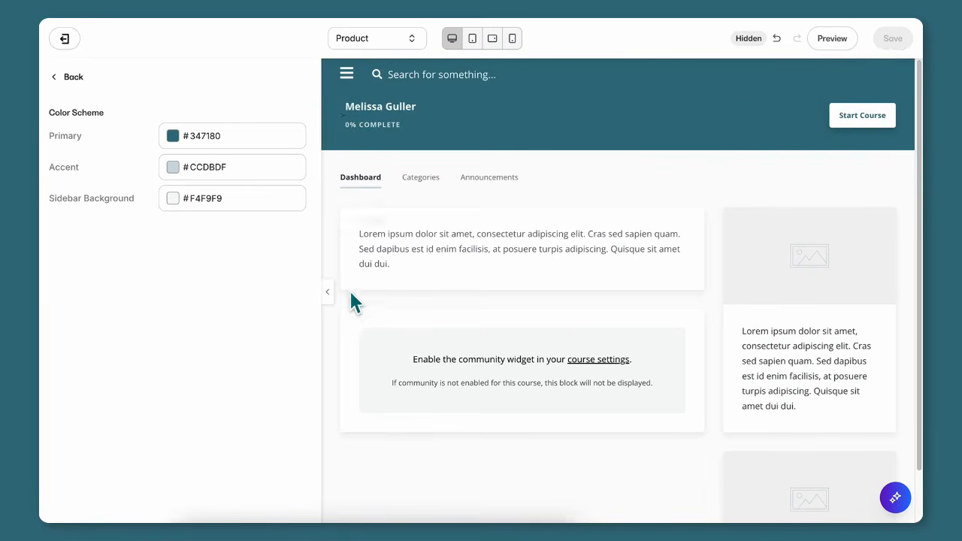
# Step: Review the recolored course dashboard at full width and return to the template's list of sections
pyautogui.click(328, 292)
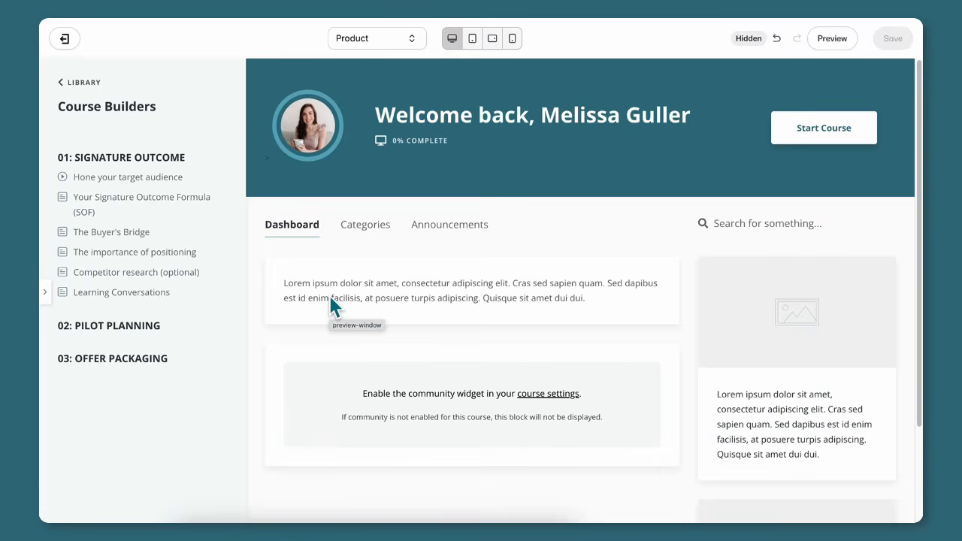
pyautogui.click(45, 292)
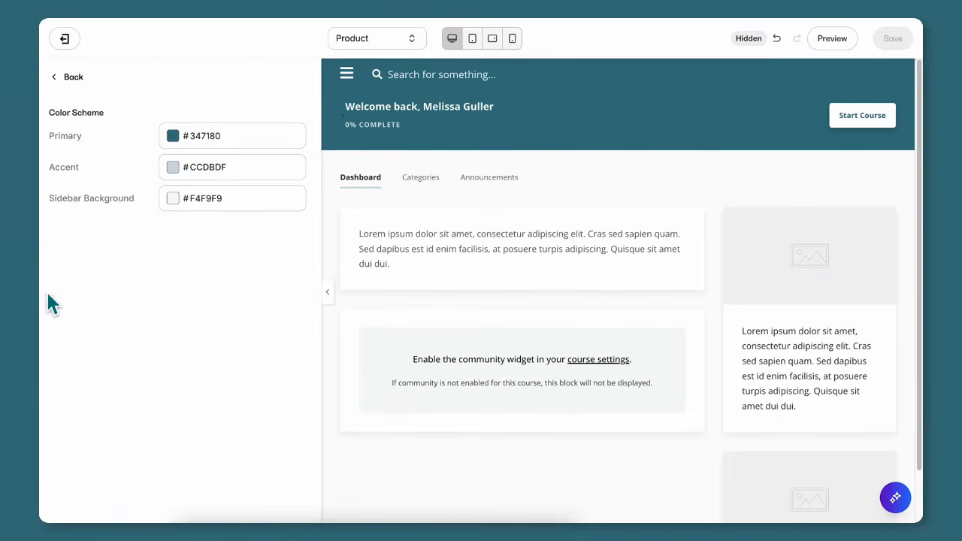
pyautogui.click(71, 79)
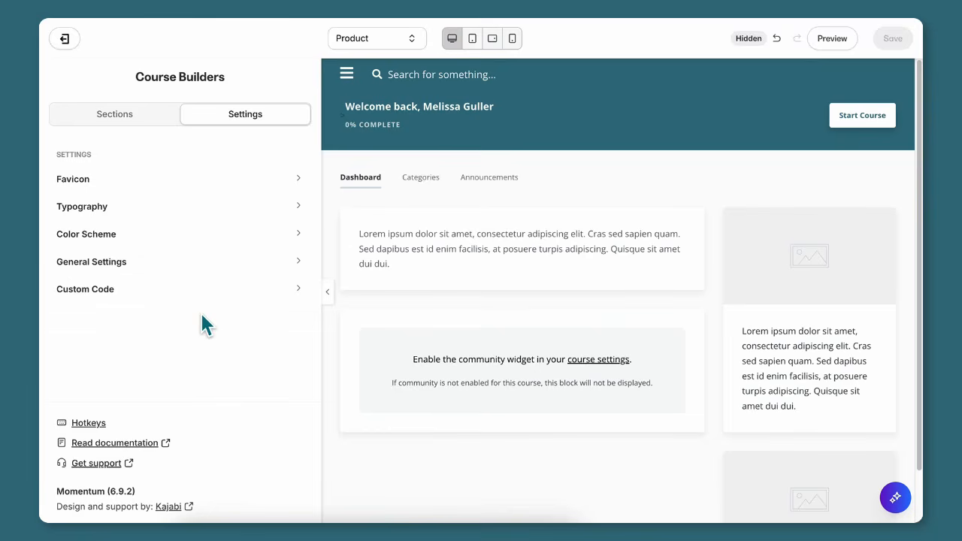
pyautogui.click(114, 119)
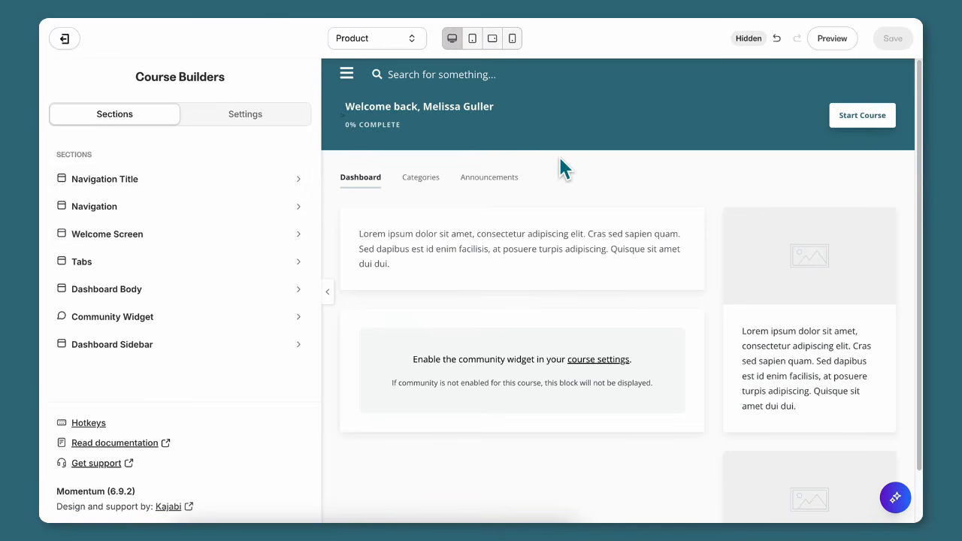
# Step: Replace the dashboard body's placeholder text with "Contact us (instructions)"
pyautogui.click(329, 290)
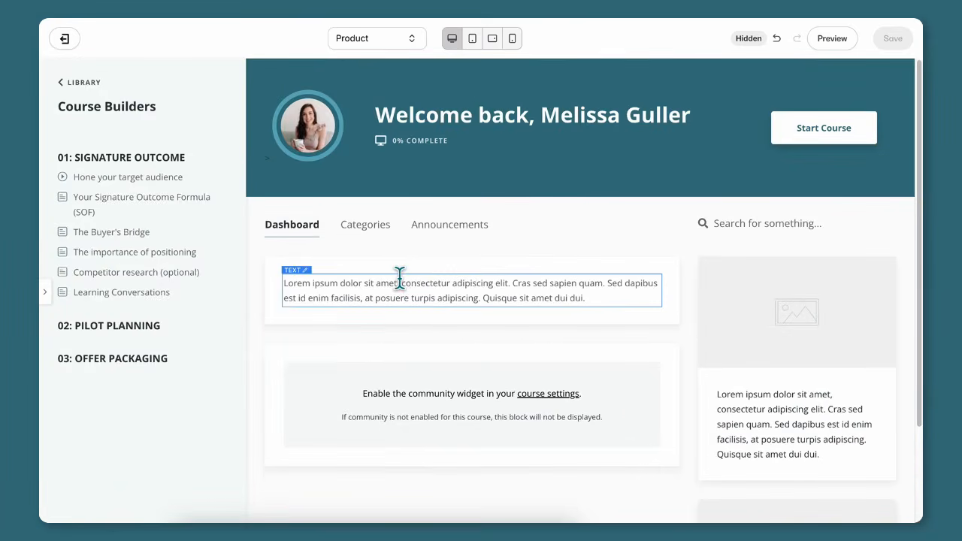
pyautogui.click(640, 301)
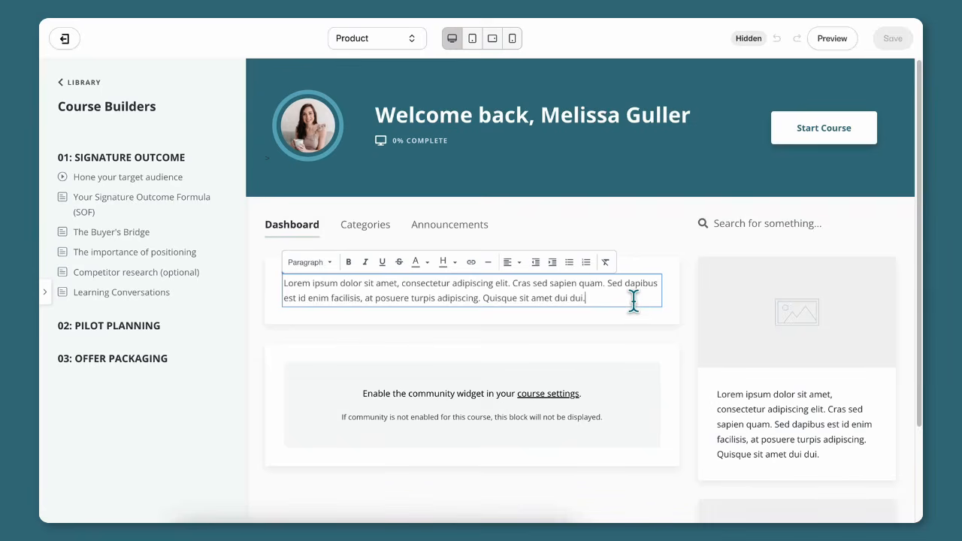
pyautogui.moveTo(634, 300); pyautogui.dragTo(281, 277)
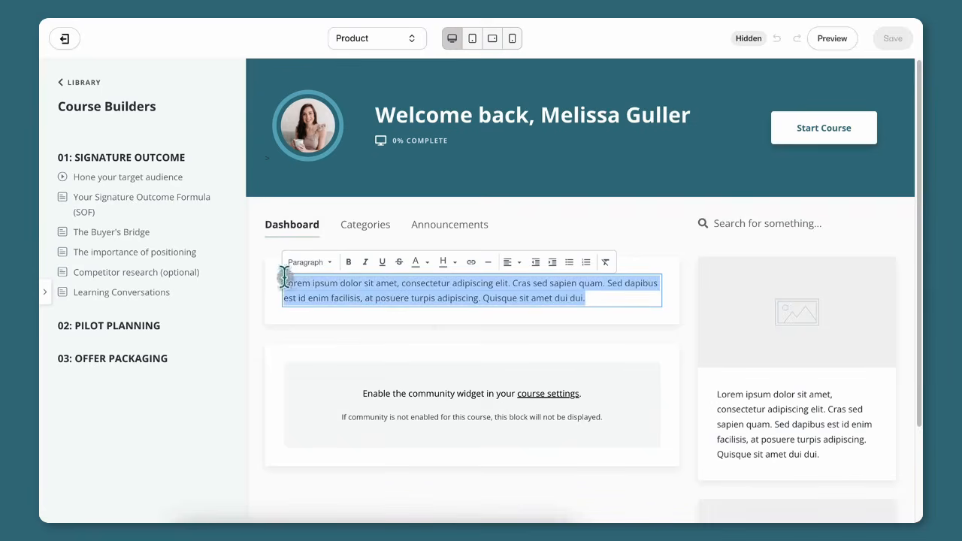
pyautogui.write('Contact u')
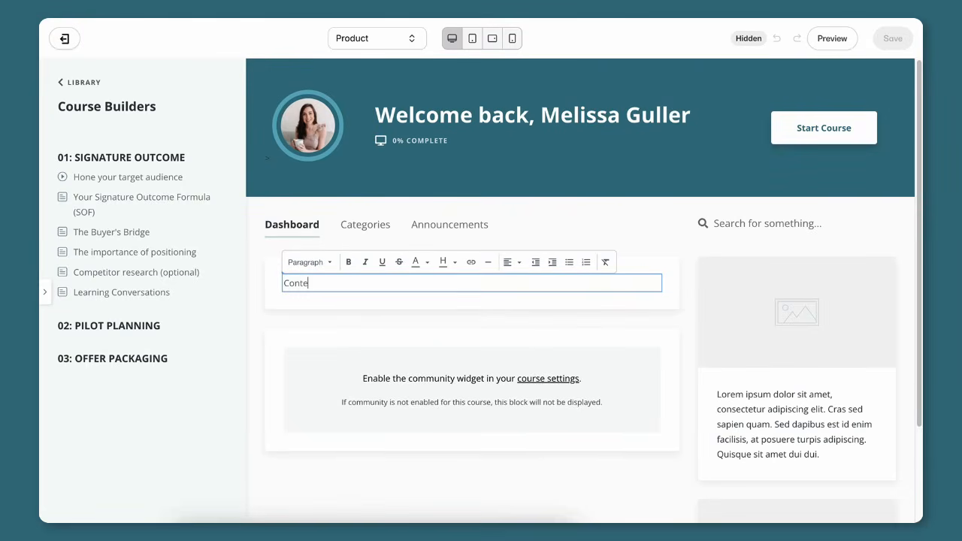
pyautogui.write('s (inst')
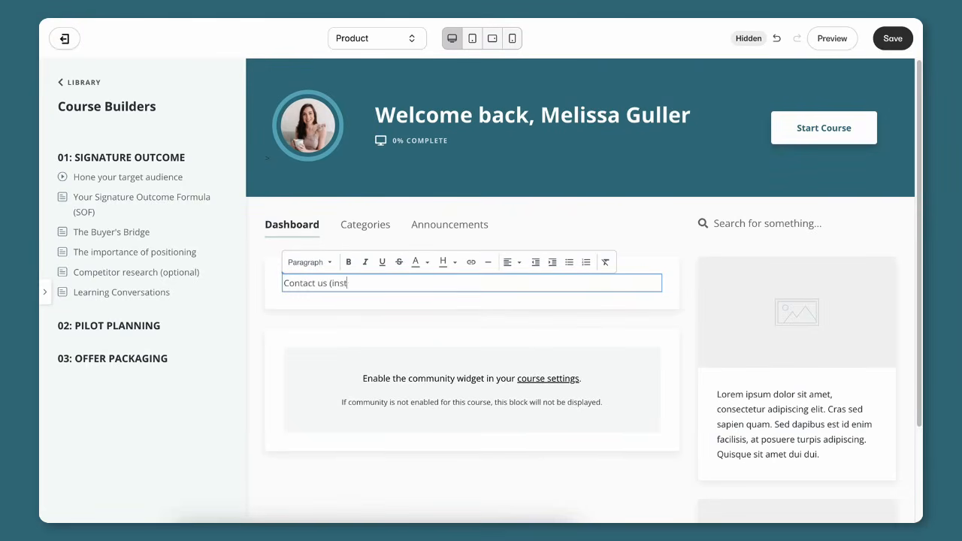
pyautogui.write('ructions)')
# Step: Review the Dashboard Body section's text block options and the types of blocks that can be added
pyautogui.click(45, 292)
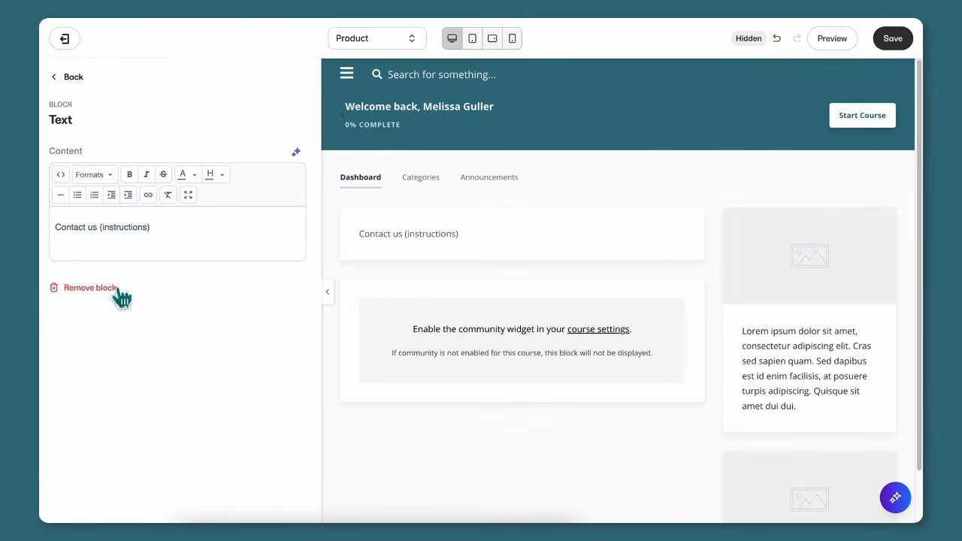
pyautogui.click(81, 83)
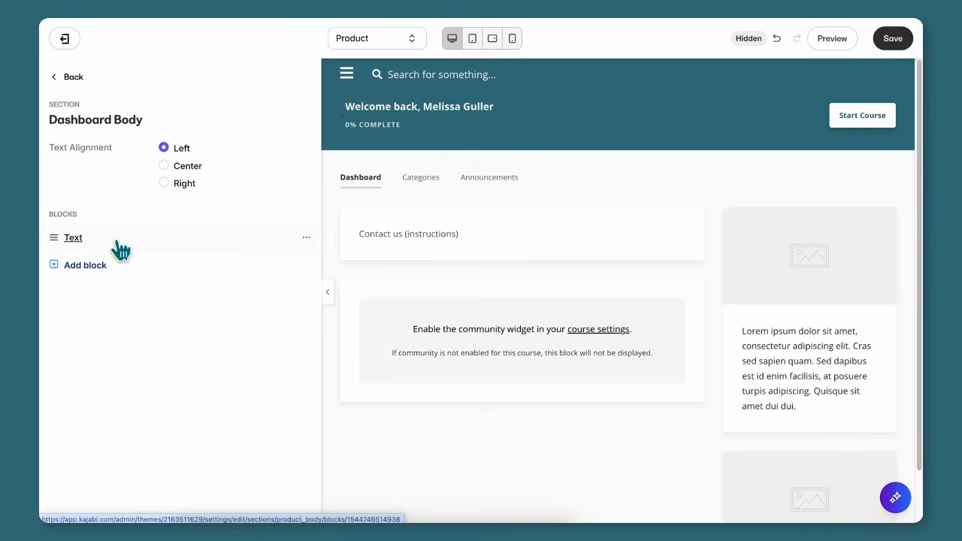
pyautogui.click(306, 239)
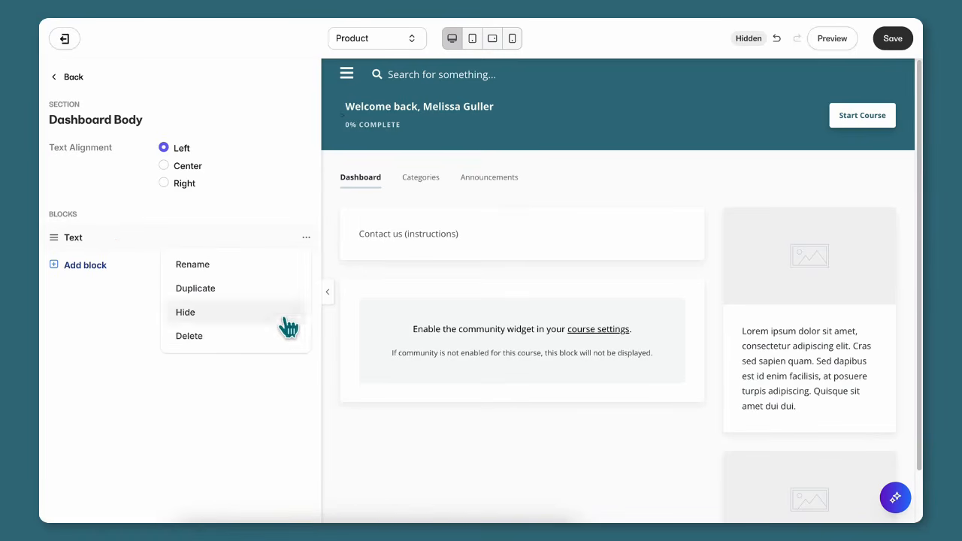
pyautogui.click(67, 267)
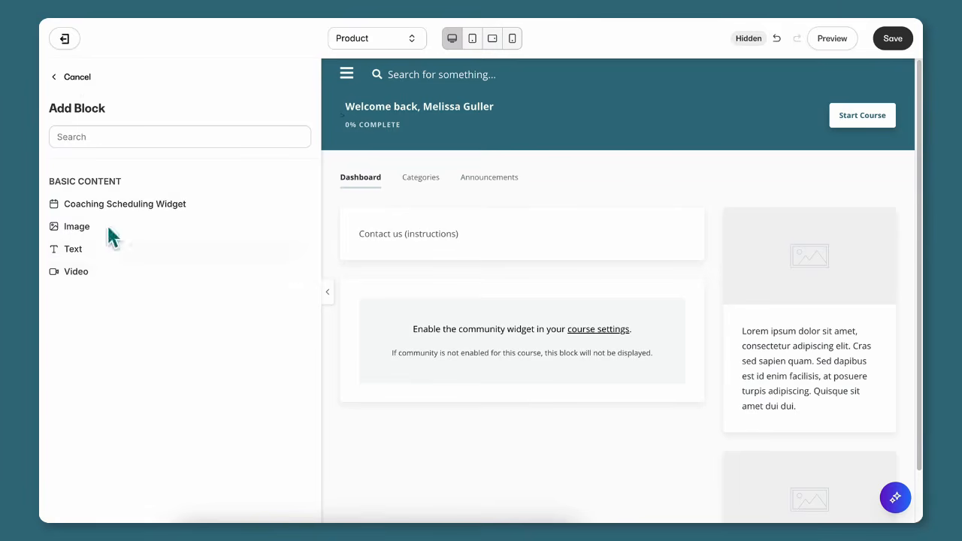
pyautogui.click(77, 76)
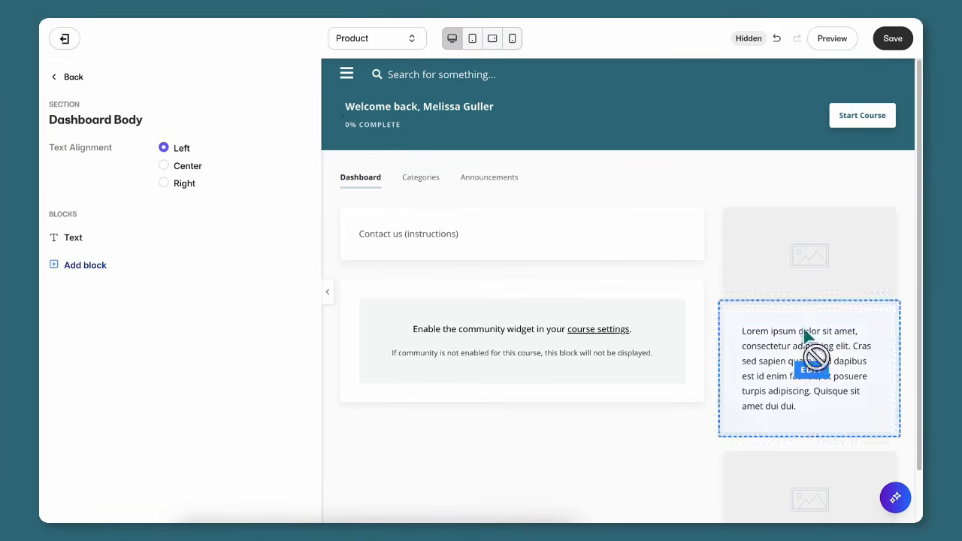
# Step: Review the Dashboard Sidebar's Card block settings and block options, and return to the list of sections
pyautogui.click(73, 79)
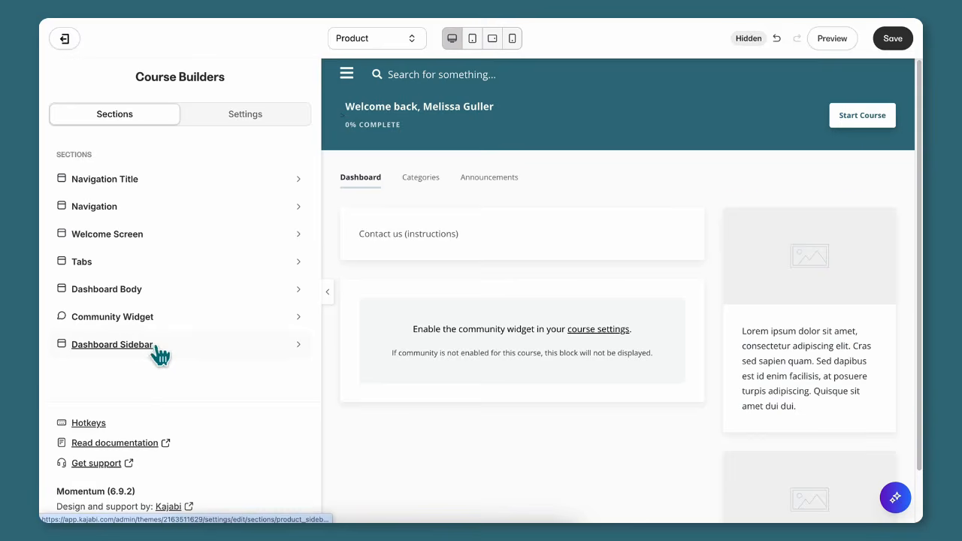
pyautogui.click(877, 329)
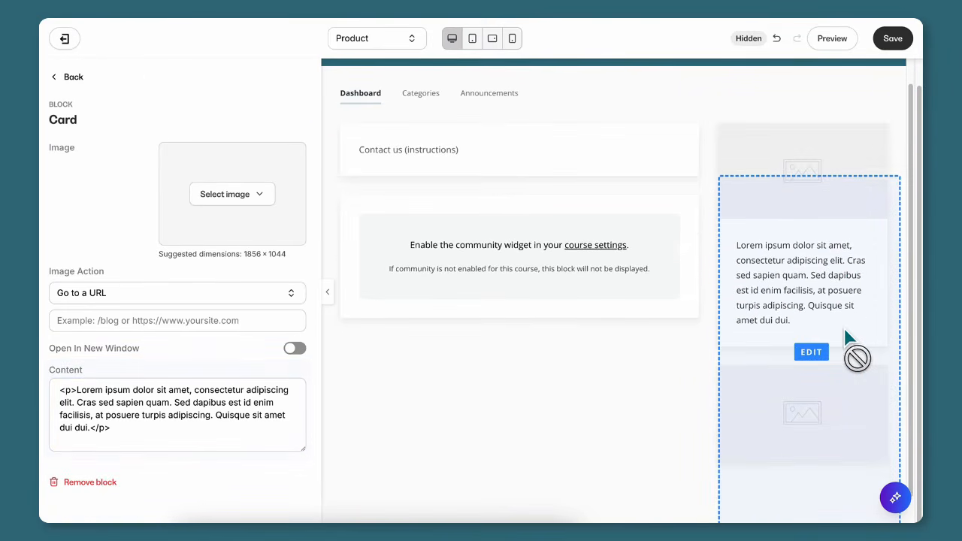
pyautogui.click(71, 81)
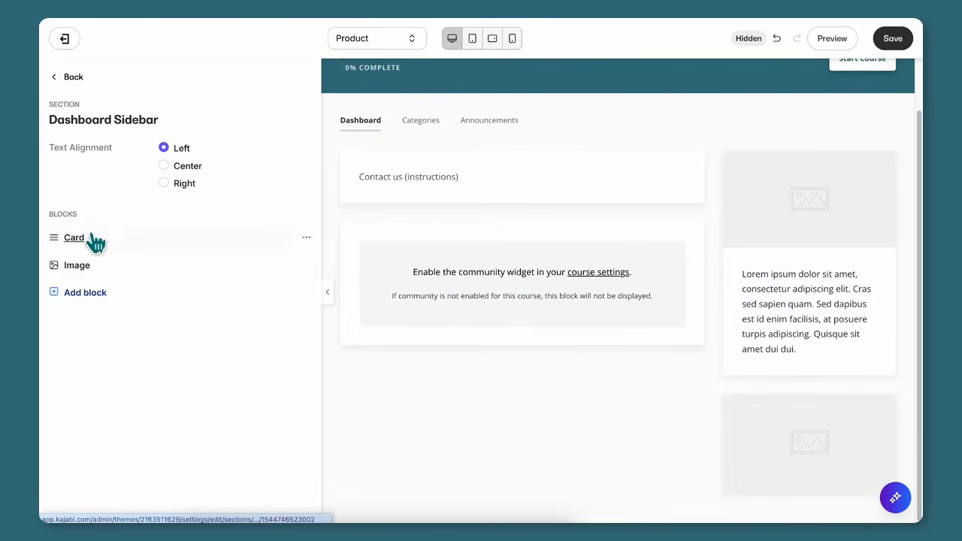
pyautogui.click(306, 237)
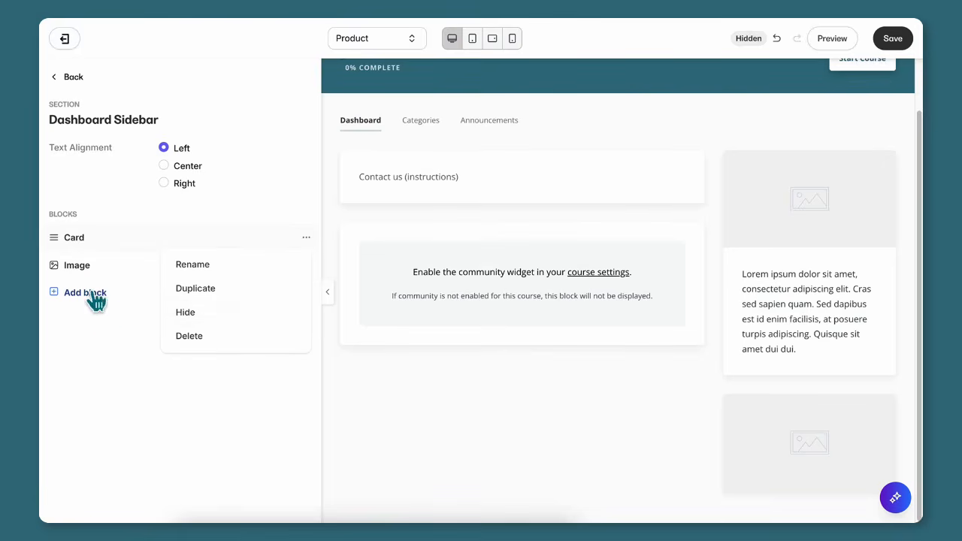
pyautogui.click(112, 337)
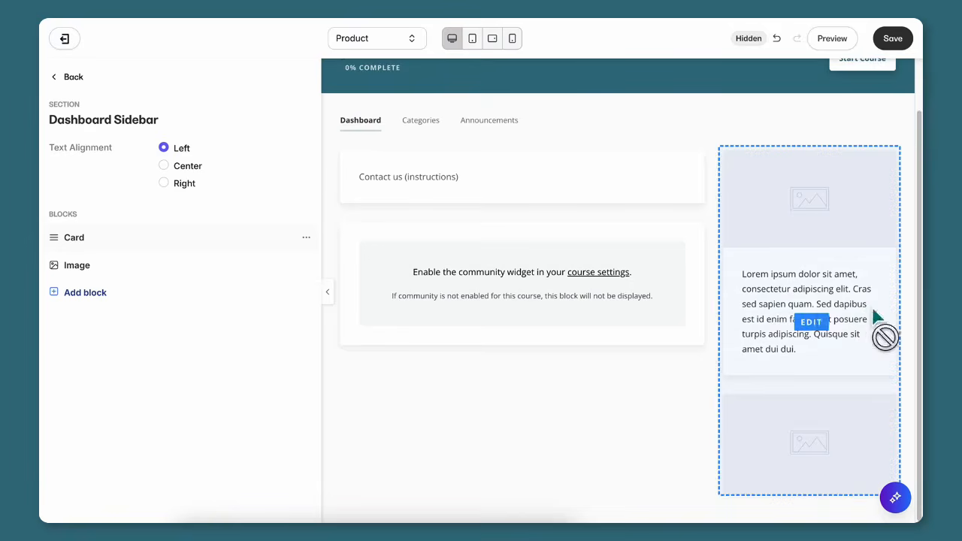
pyautogui.click(73, 77)
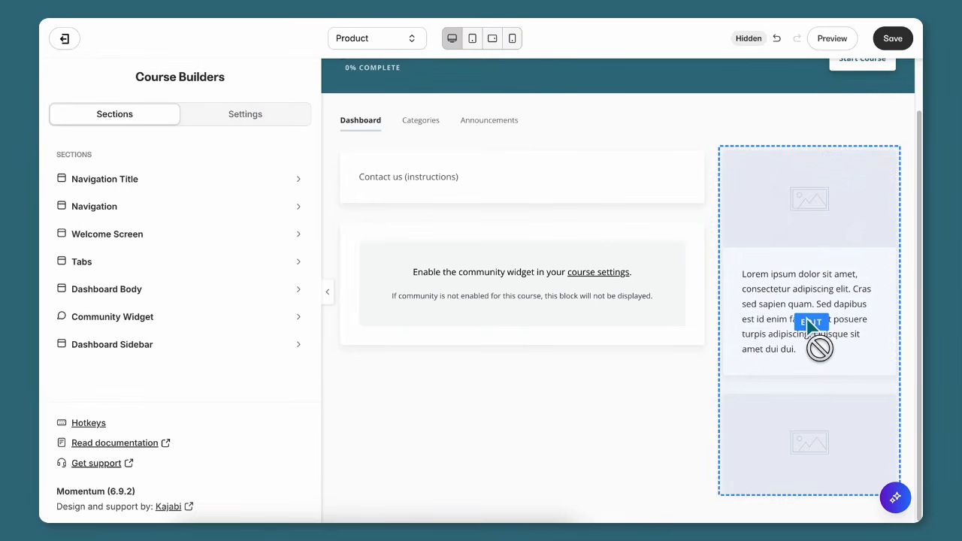
# Step: Switch the template editor to the Post page and check its Color Scheme settings
pyautogui.click(407, 51)
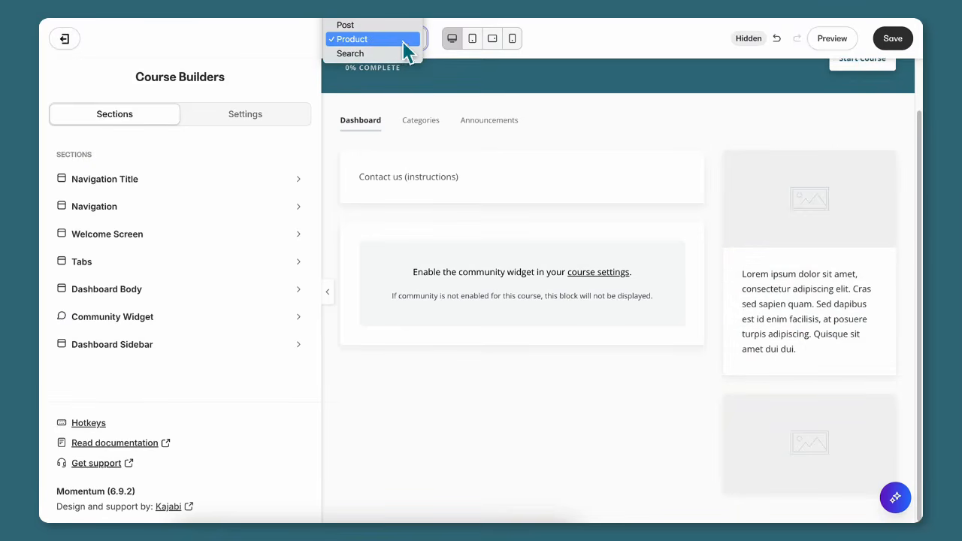
pyautogui.click(402, 28)
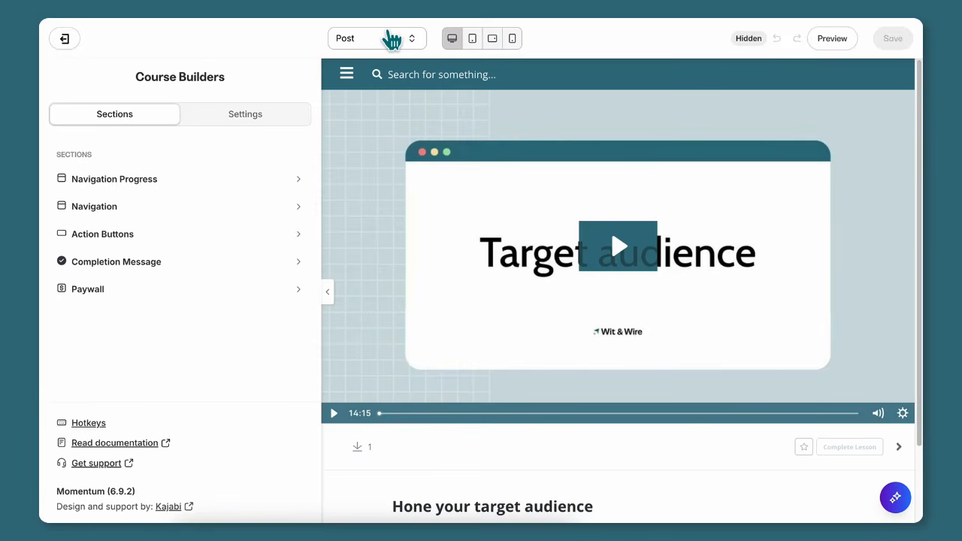
pyautogui.click(254, 119)
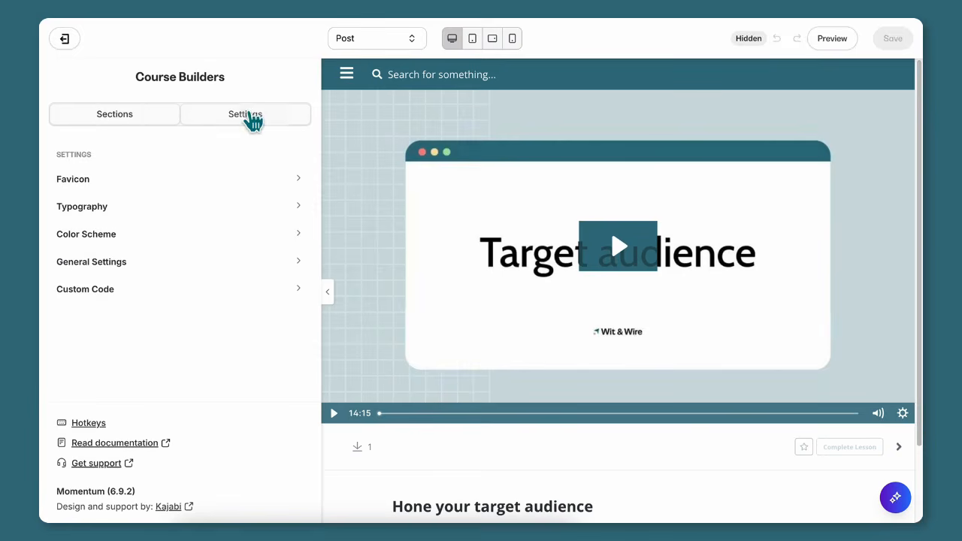
pyautogui.click(239, 233)
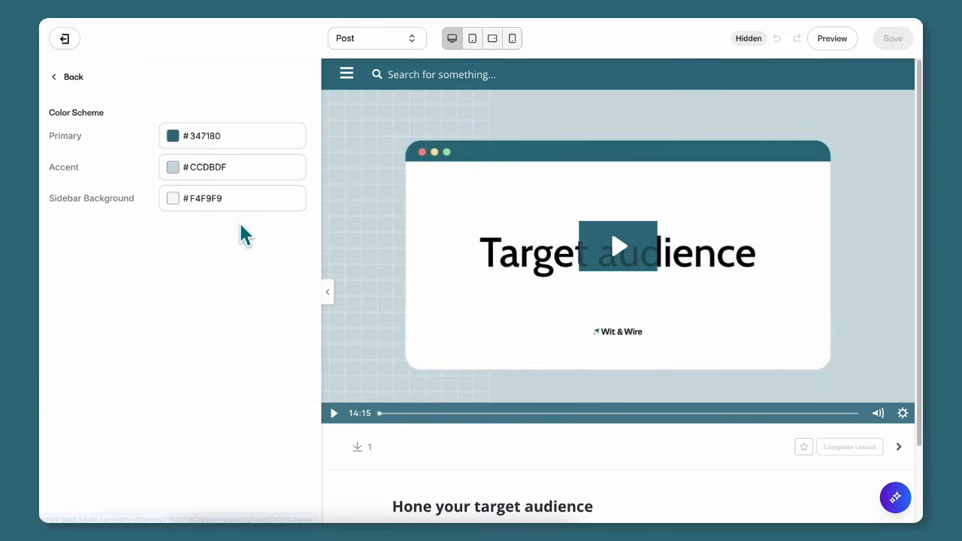
pyautogui.click(72, 78)
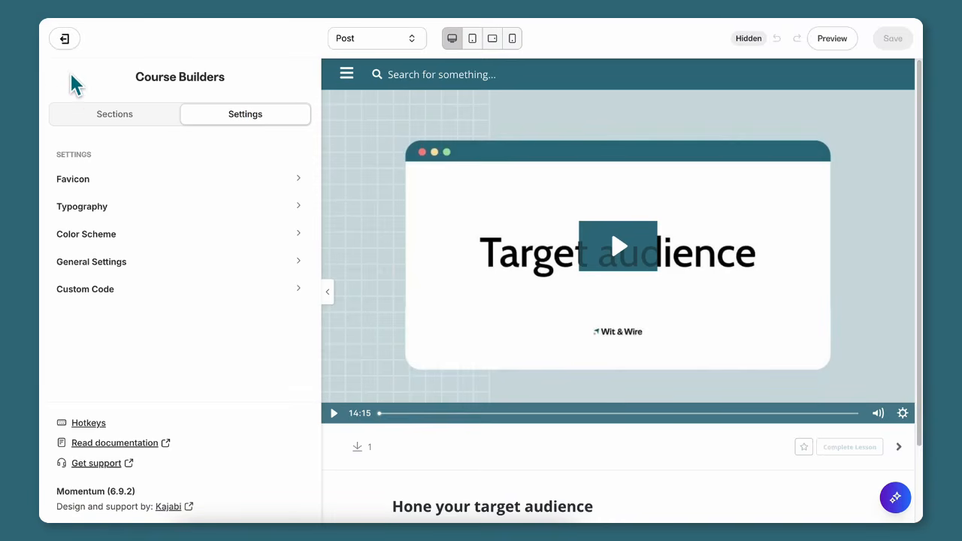
# Step: Review the Post page's Completion Message settings and view the lesson page at full width
pyautogui.click(94, 115)
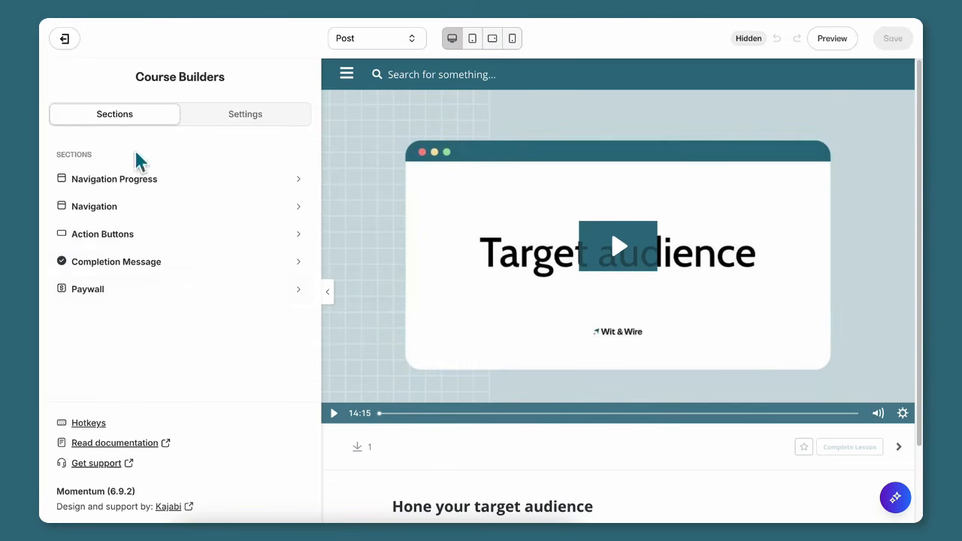
pyautogui.click(158, 264)
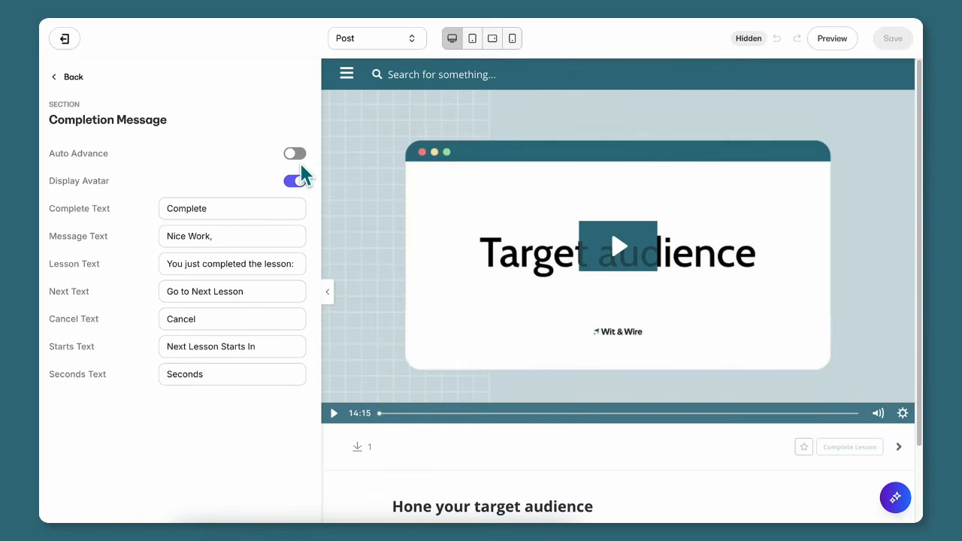
pyautogui.click(328, 293)
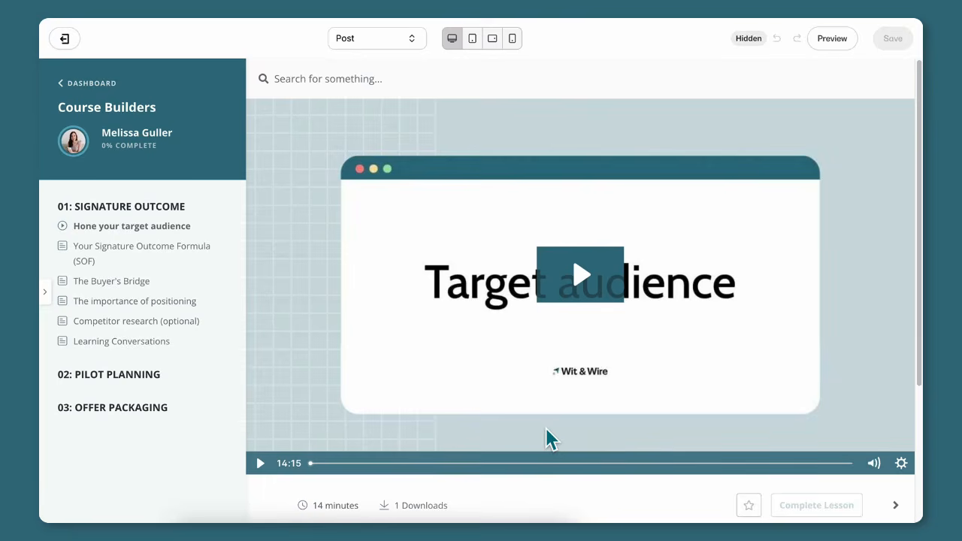
# Step: Exit the template editor and activate the installed Momentum template for the course
pyautogui.click(65, 39)
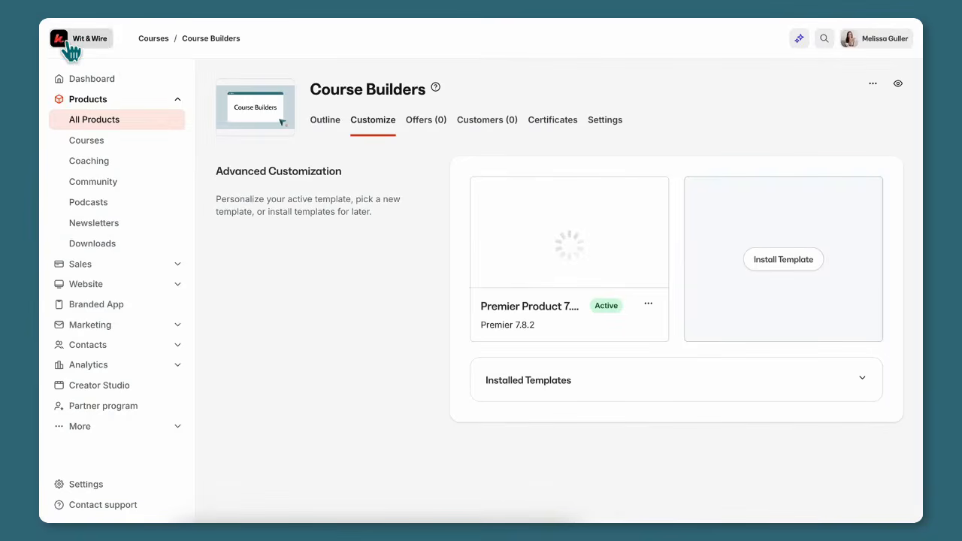
pyautogui.click(861, 378)
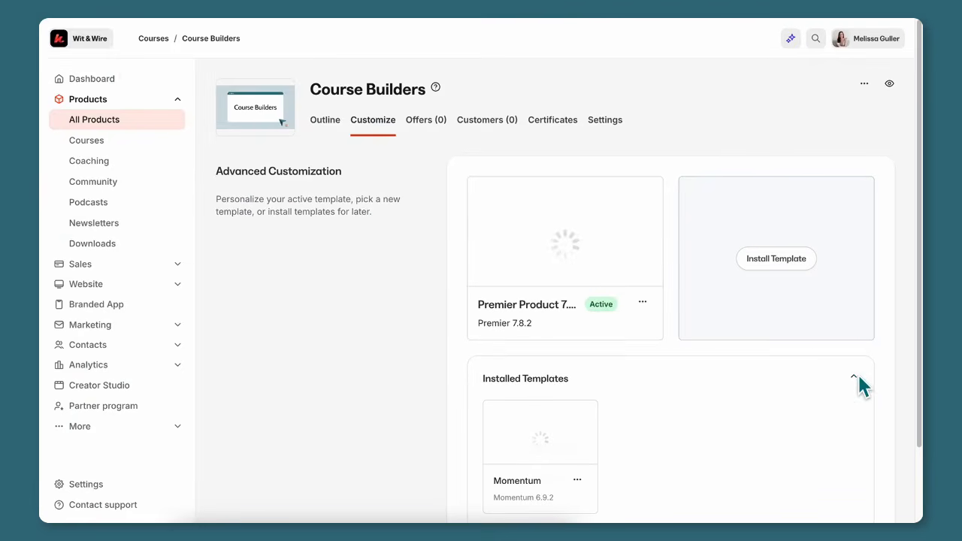
pyautogui.click(578, 480)
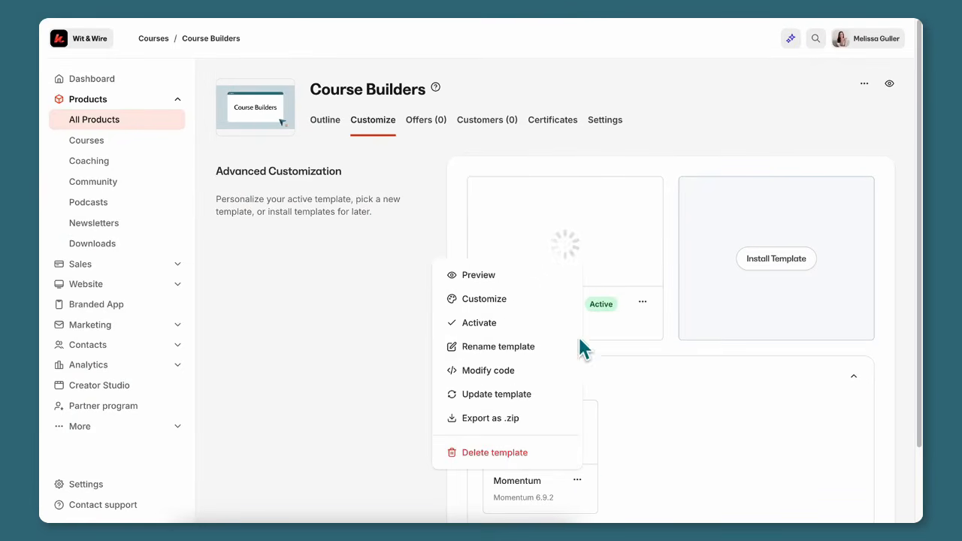
pyautogui.click(544, 329)
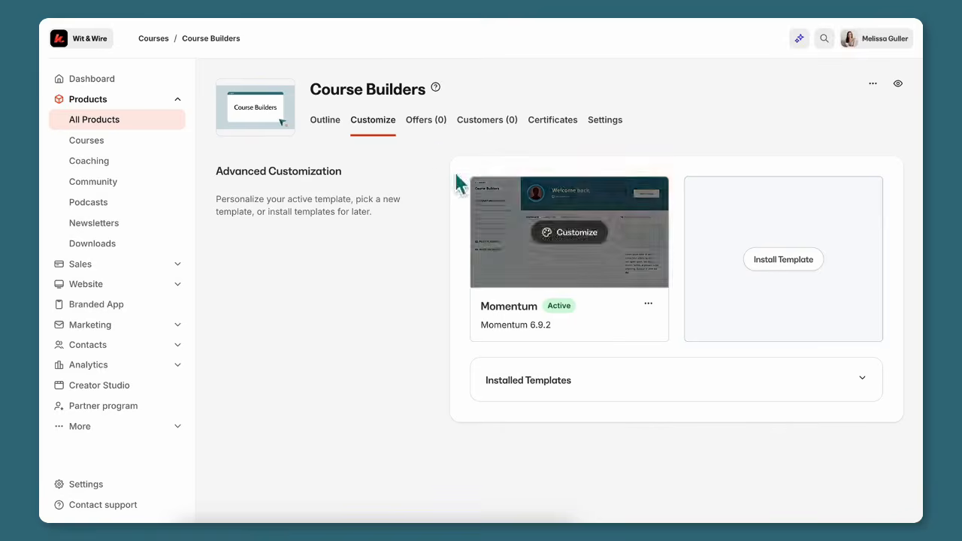
# Step: Start a new offer titled "Course Builders" for the Course Builders course and continue to its pricing
pyautogui.click(426, 128)
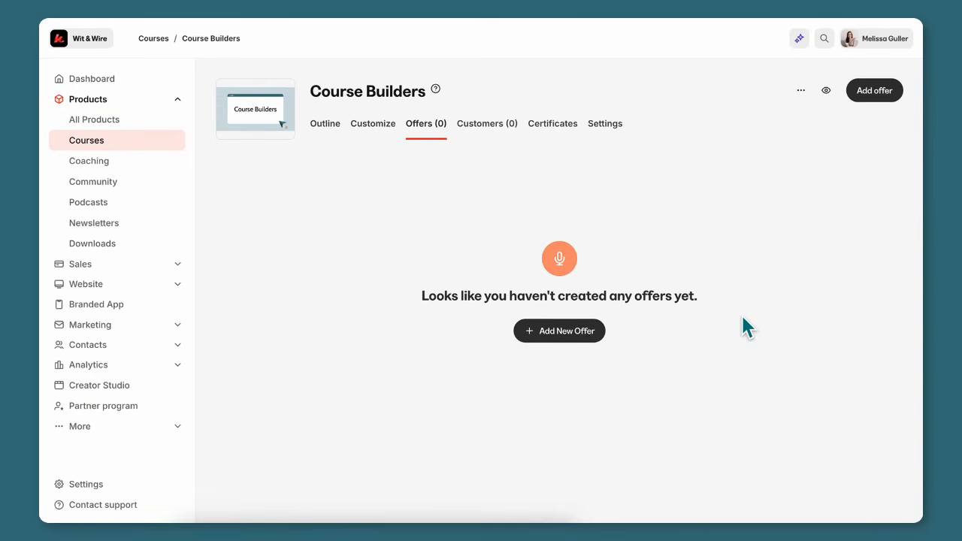
pyautogui.click(588, 332)
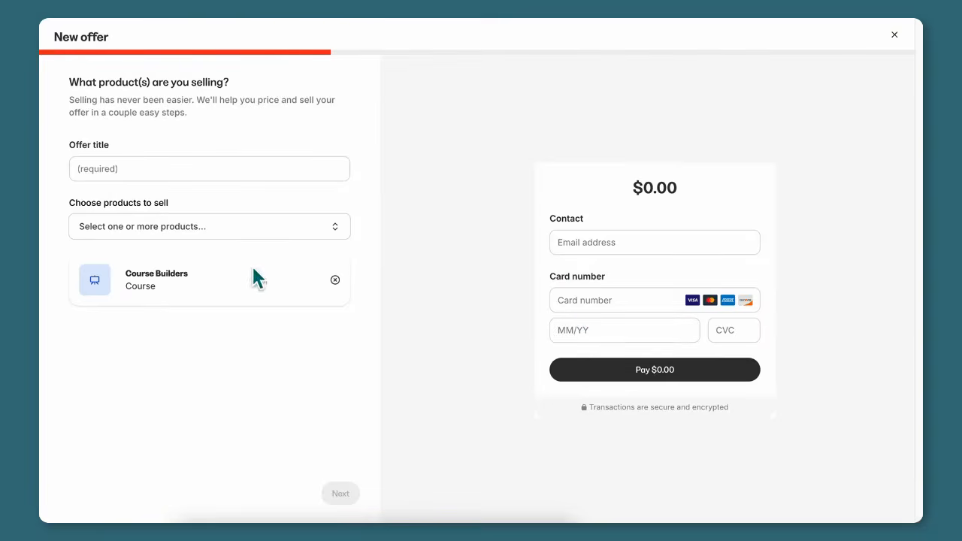
pyautogui.click(153, 168)
pyautogui.write('Course Builders')
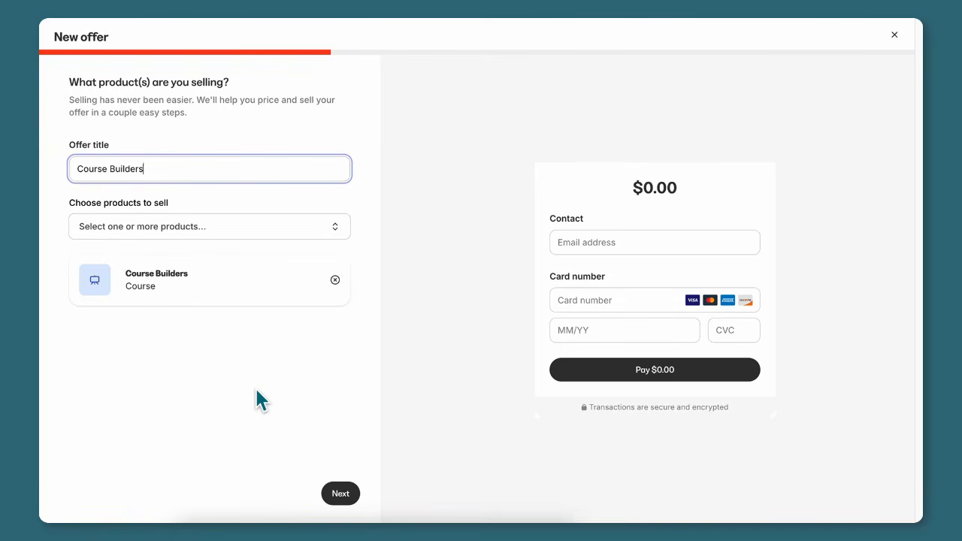
pyautogui.click(343, 499)
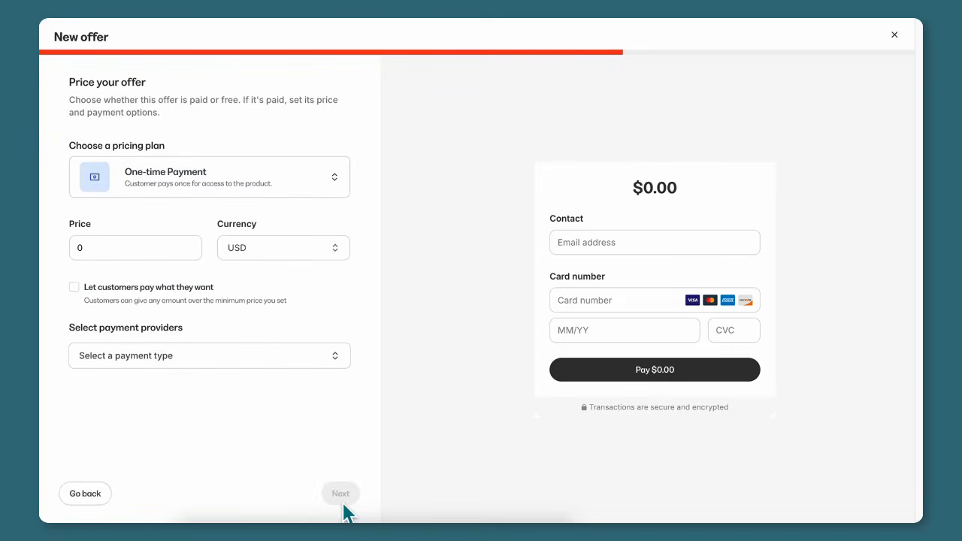
# Step: Choose One-time Payment as the offer's pricing plan and set its price to 1000 USD
pyautogui.click(335, 185)
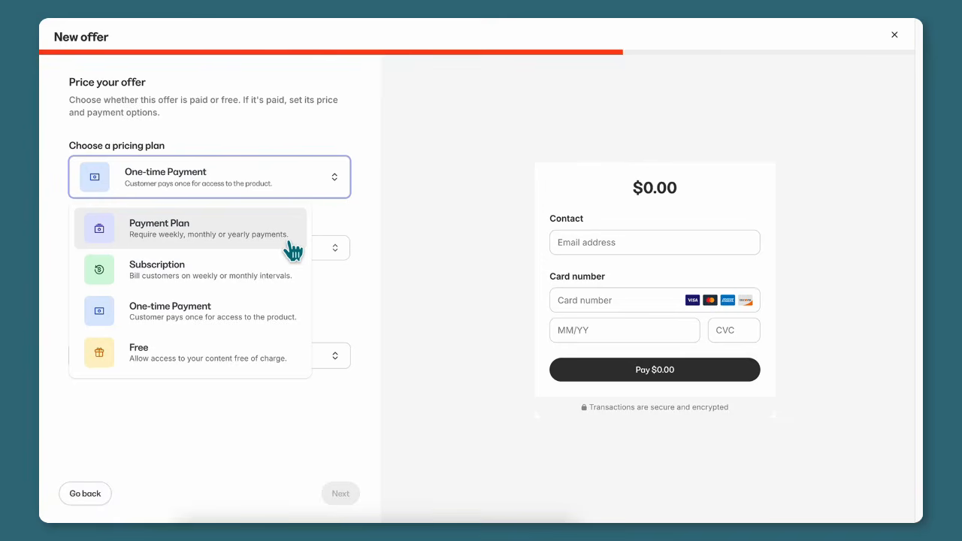
pyautogui.click(284, 312)
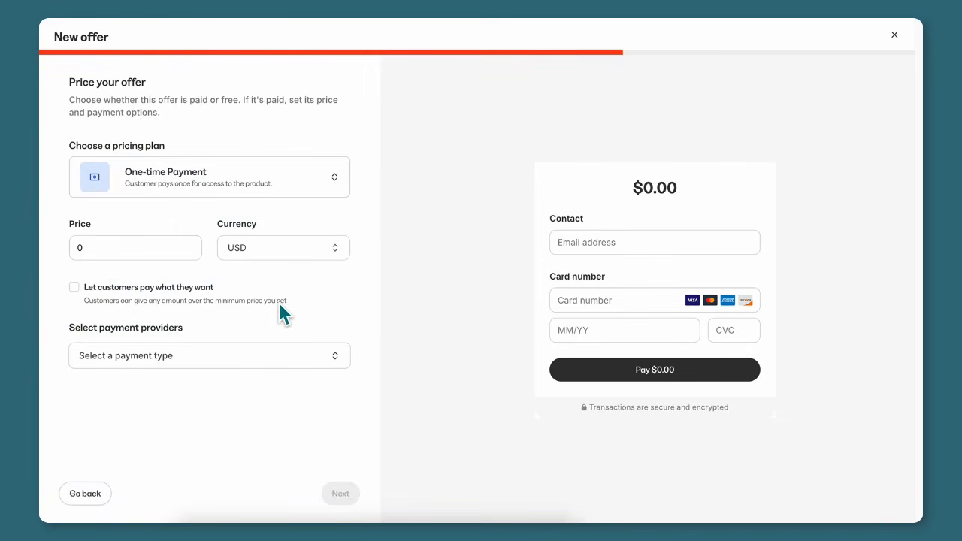
pyautogui.moveTo(79, 248); pyautogui.dragTo(150, 262)
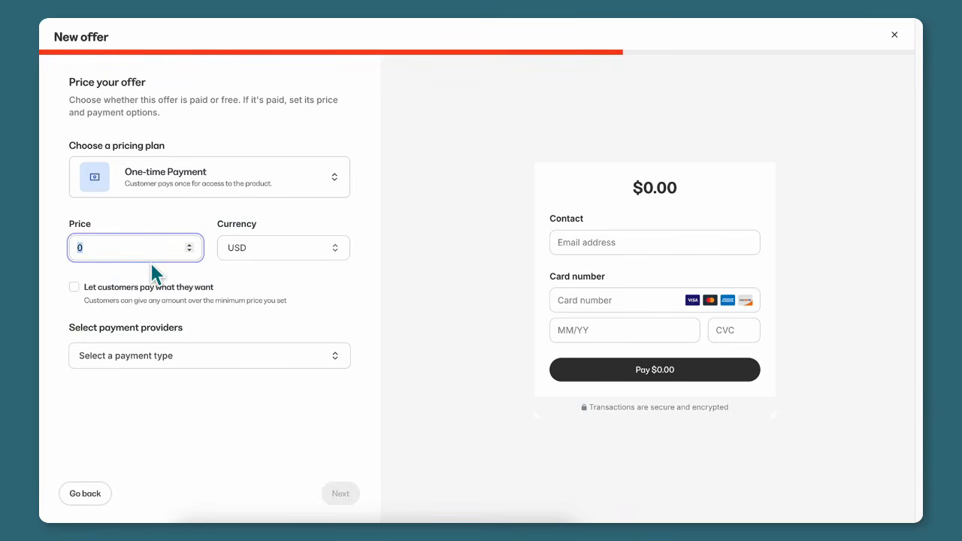
pyautogui.write('1000')
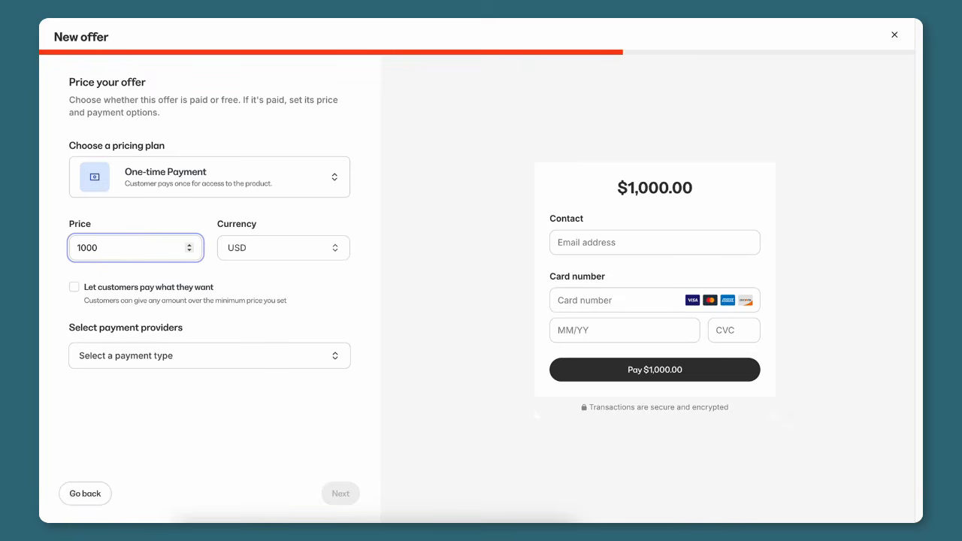
# Step: Select Kajabi Payments as the payment provider, enable Apple Pay and Google Pay, and continue to the checkout customization
pyautogui.click(261, 354)
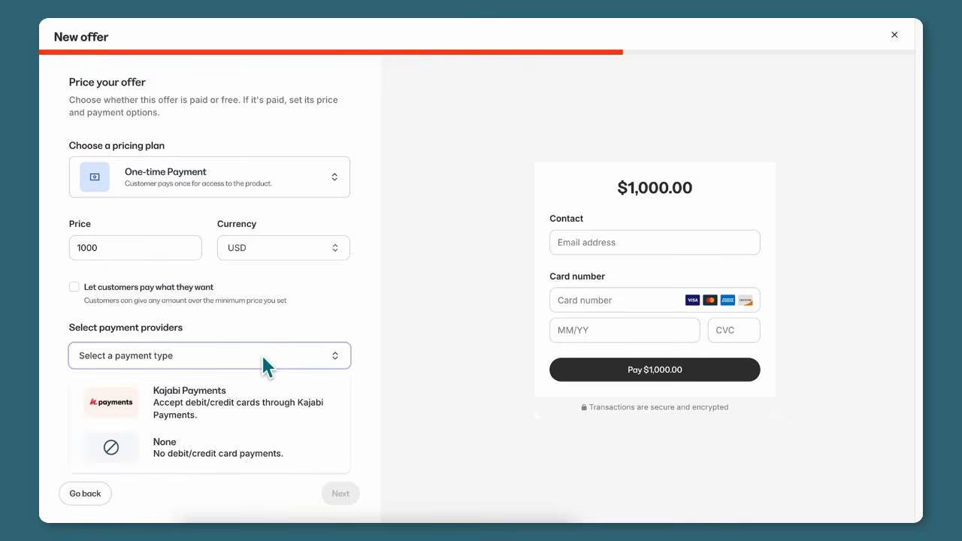
pyautogui.click(262, 412)
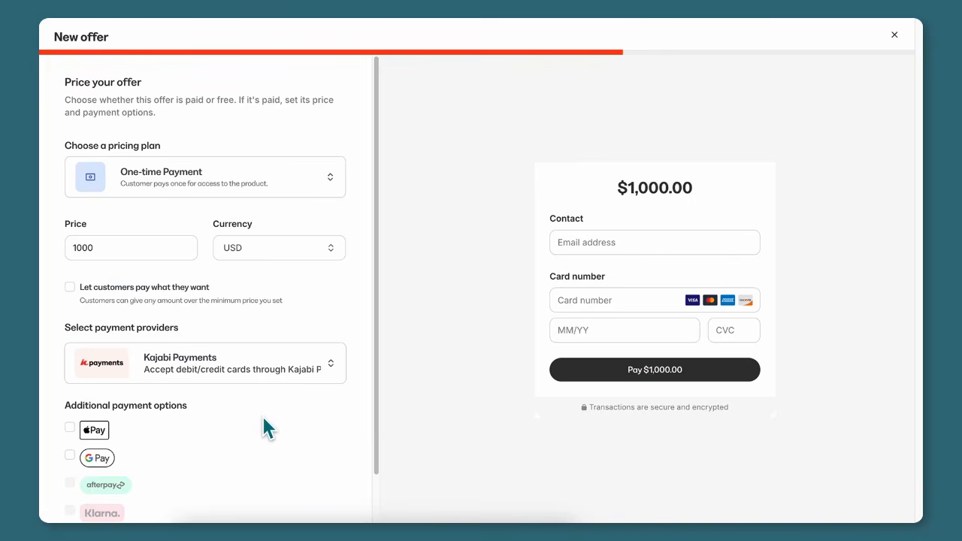
pyautogui.click(70, 428)
pyautogui.click(70, 455)
pyautogui.scroll(-2, 319, 429)
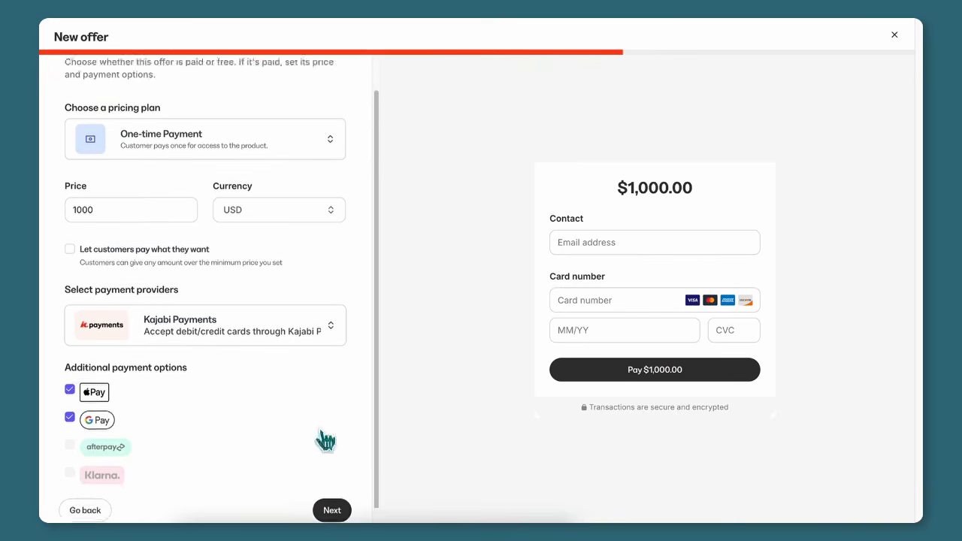
pyautogui.click(335, 517)
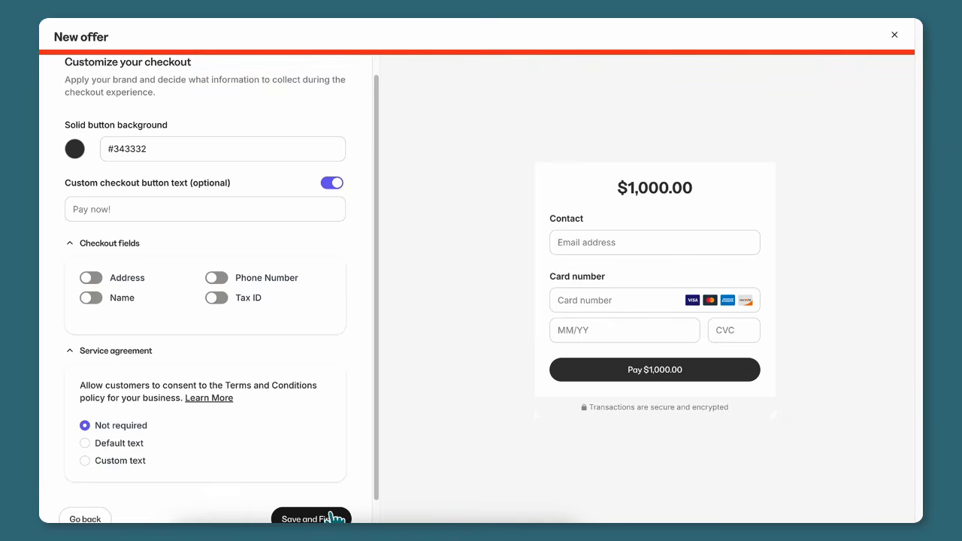
# Step: Set the checkout button's background color to #347180 and finish creating the offer
pyautogui.click(76, 150)
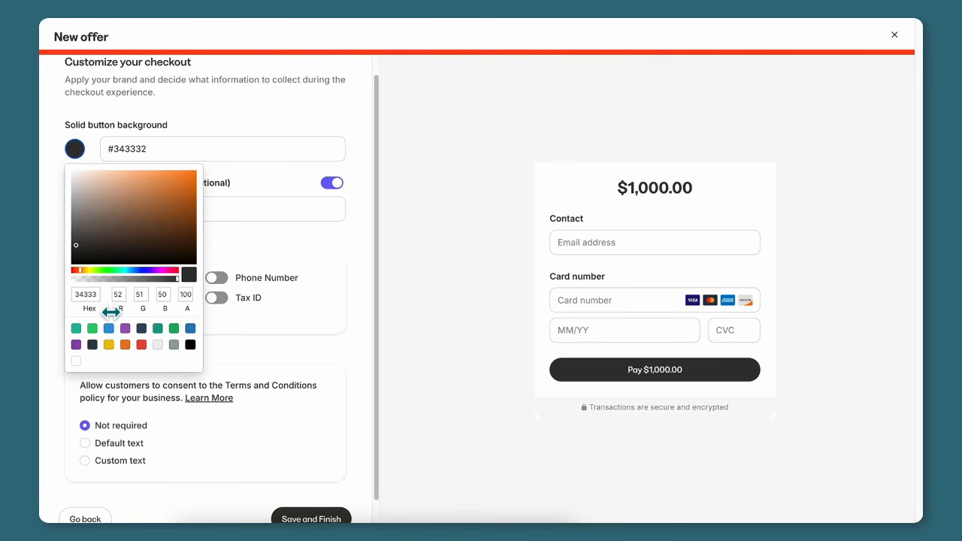
pyautogui.doubleClick(96, 294)
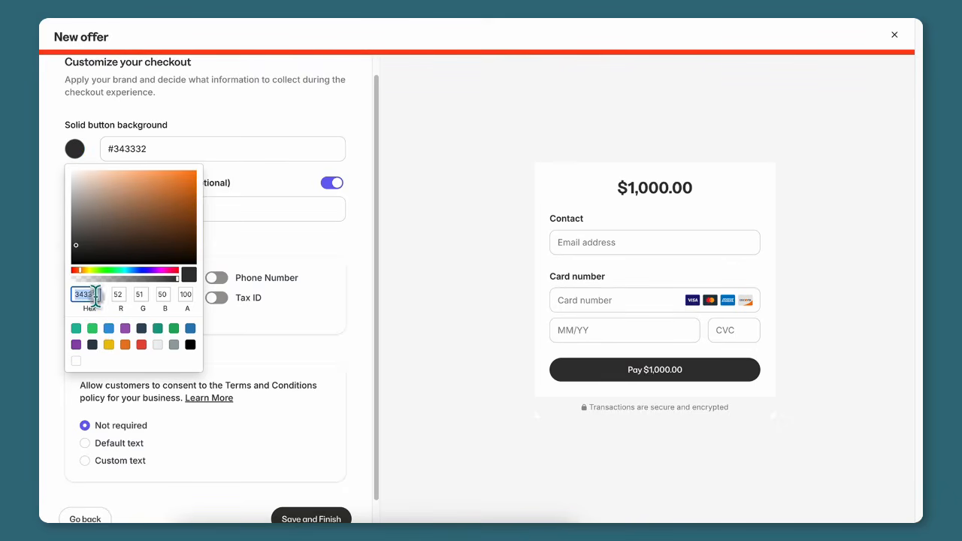
pyautogui.write('347180')
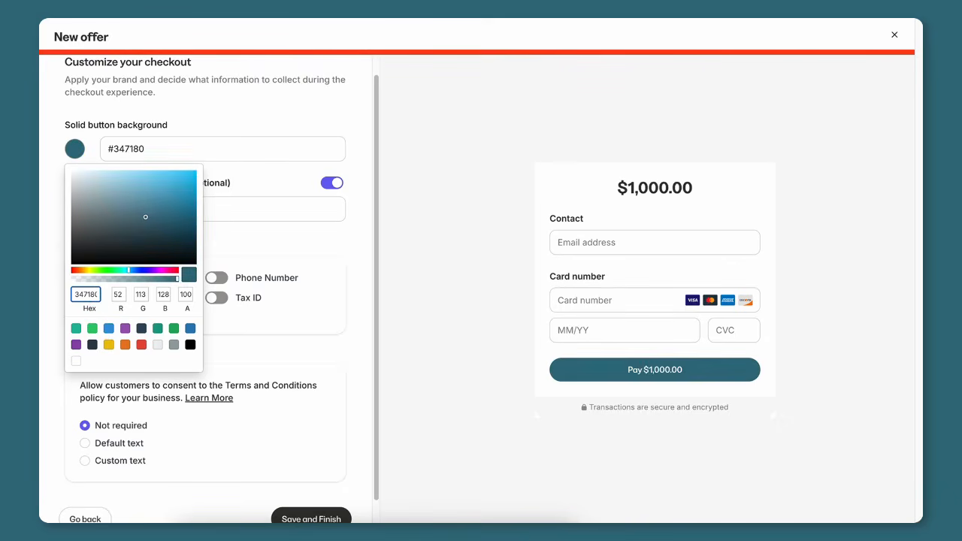
pyautogui.click(366, 250)
pyautogui.scroll(-1, 366, 251)
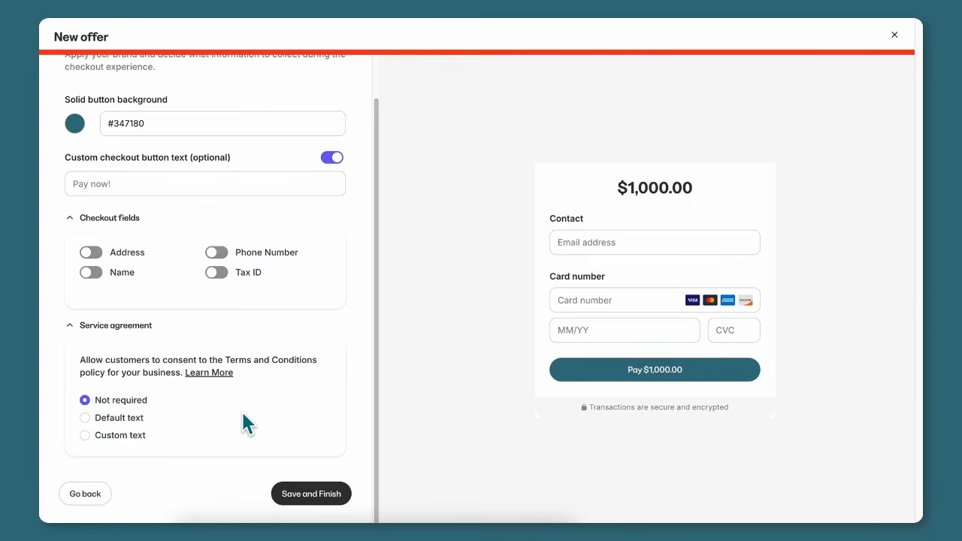
pyautogui.click(327, 493)
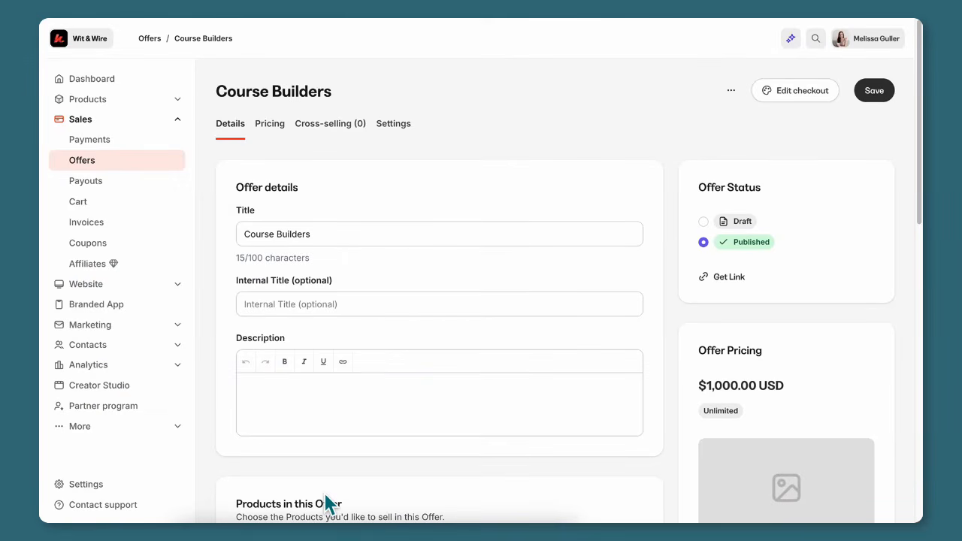
# Step: Add a payment plan pricing option to the offer with 4 monthly payments of $250
pyautogui.click(179, 100)
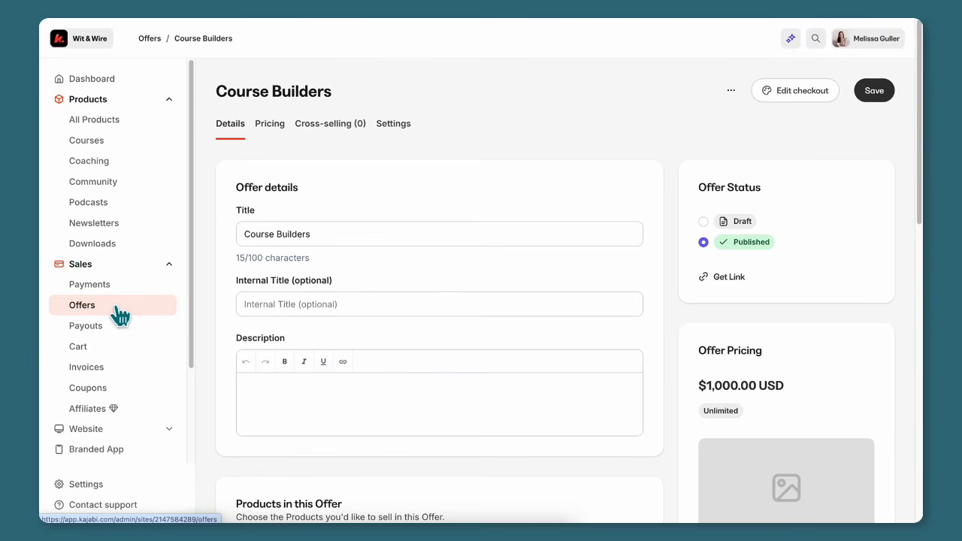
pyautogui.click(284, 133)
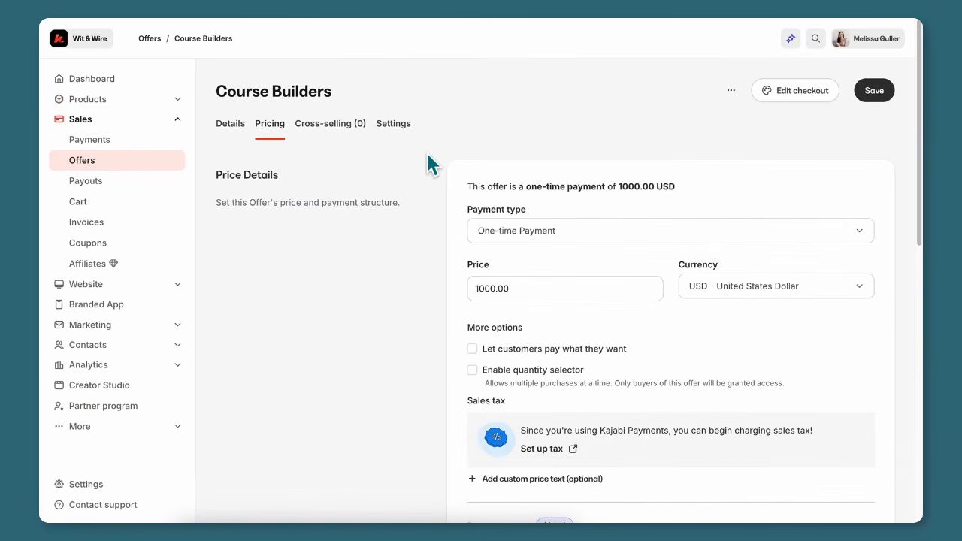
pyautogui.scroll(-5, 431, 164)
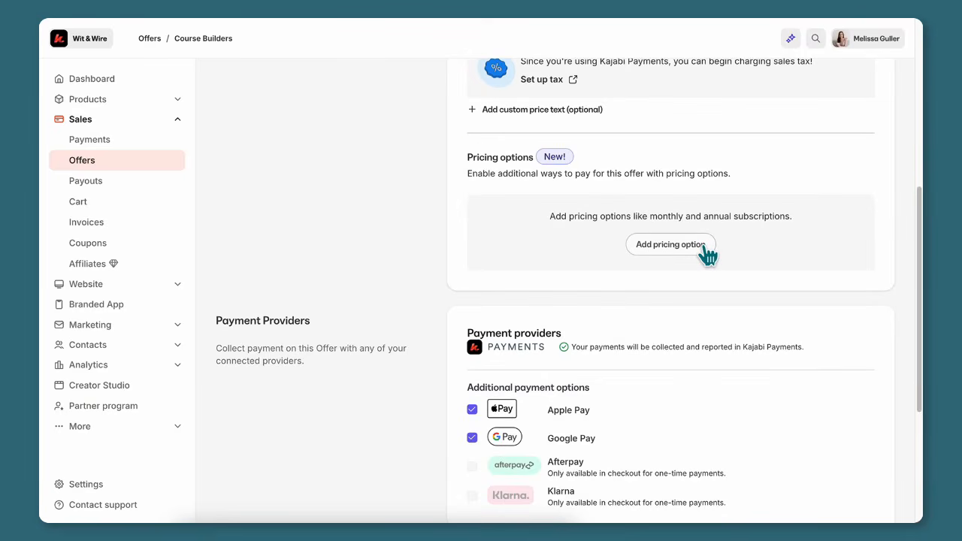
pyautogui.click(672, 245)
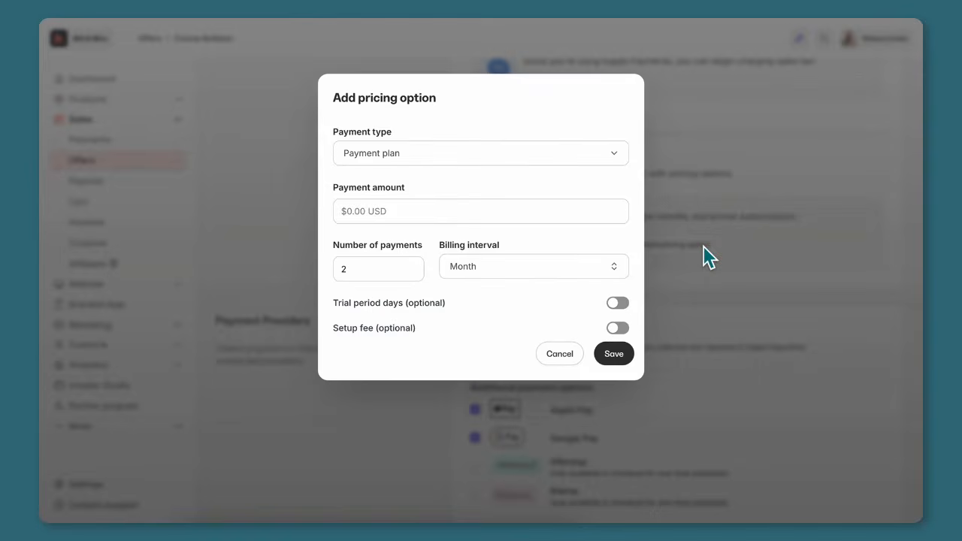
pyautogui.click(545, 210)
pyautogui.write('25')
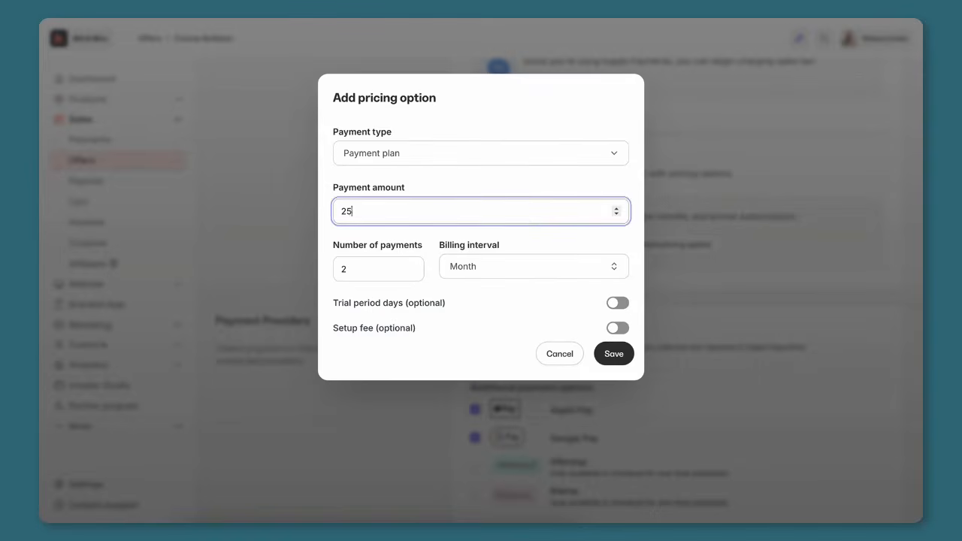
pyautogui.write('0')
pyautogui.click(361, 270)
pyautogui.press('BackSpace')
pyautogui.write('4')
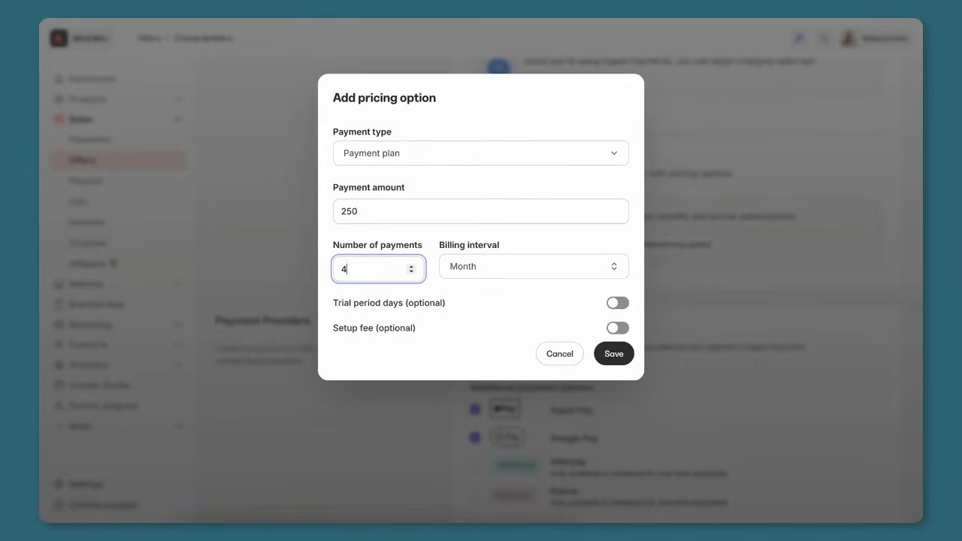
pyautogui.click(609, 356)
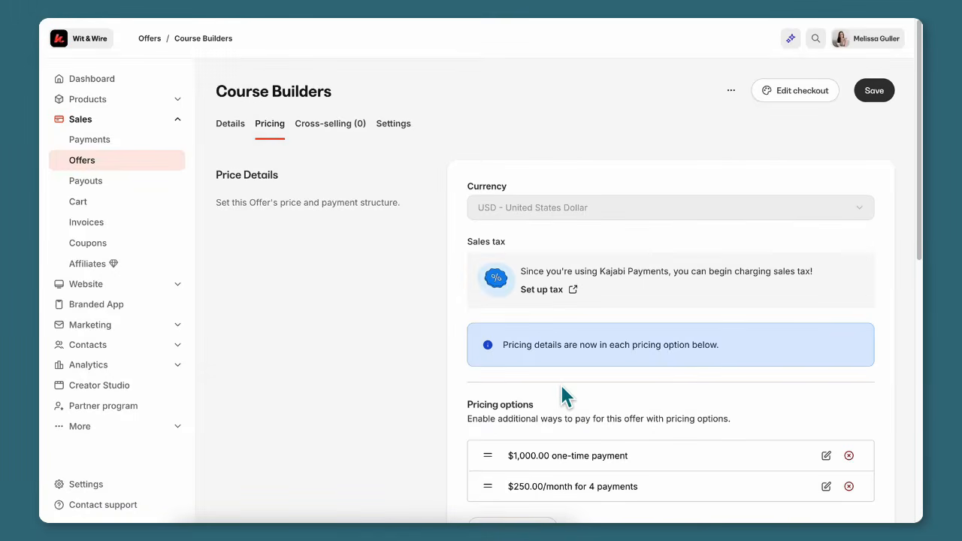
pyautogui.scroll(-1, 562, 388)
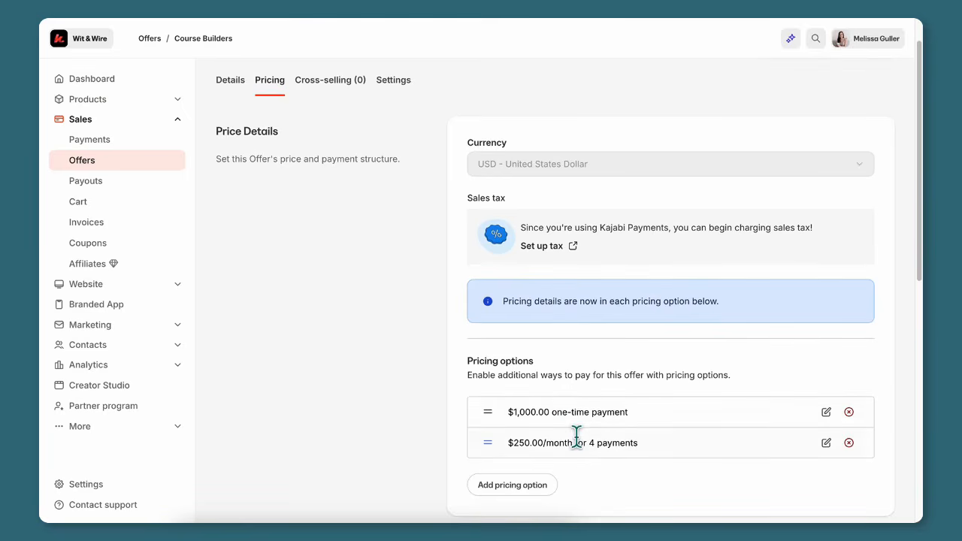
pyautogui.scroll(1, 577, 436)
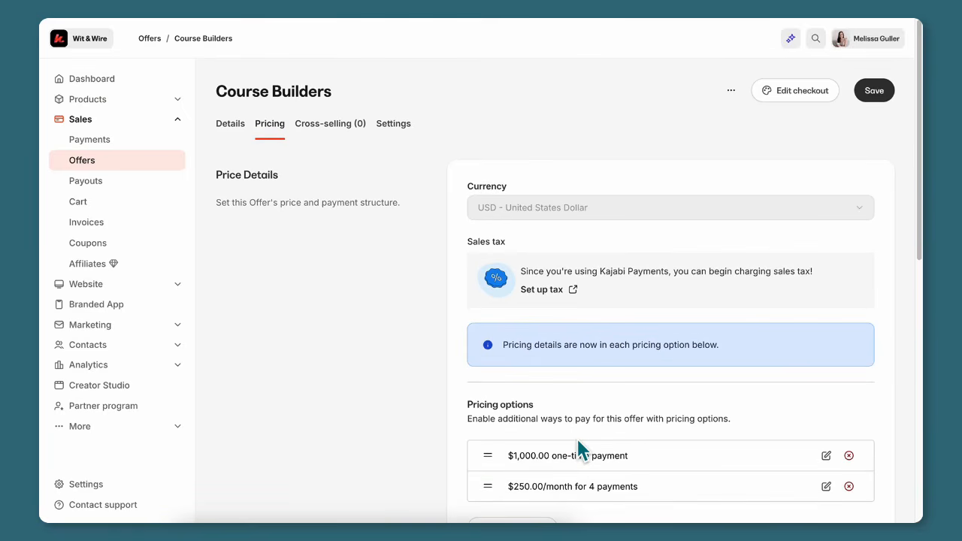
# Step: Review the offer's details, including its products, access limits, post-purchase destination, email and automations
pyautogui.click(233, 136)
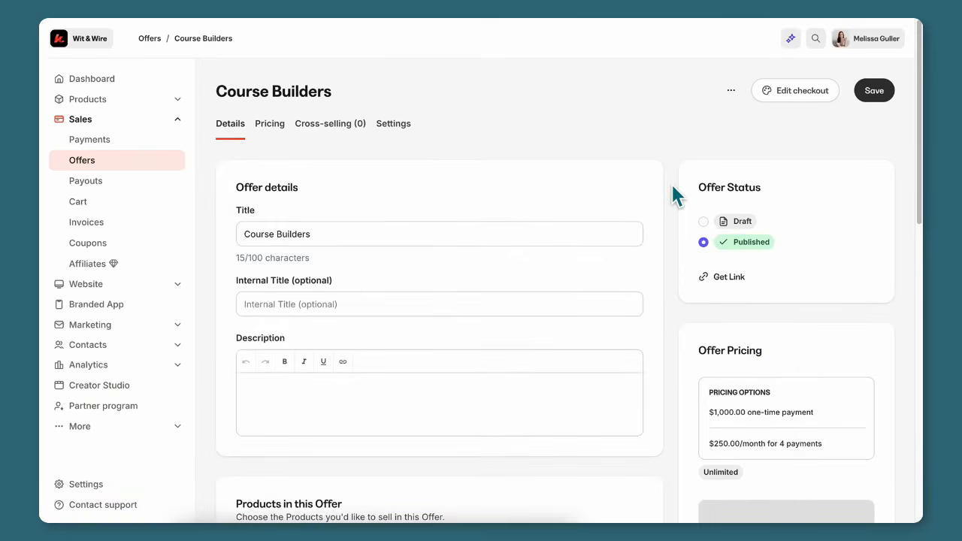
pyautogui.scroll(-1, 654, 185)
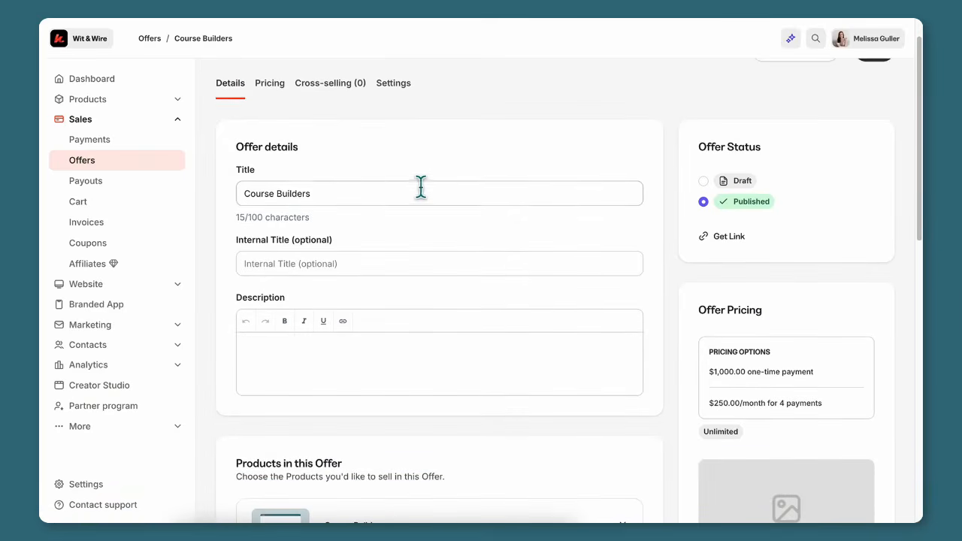
pyautogui.scroll(-4, 468, 187)
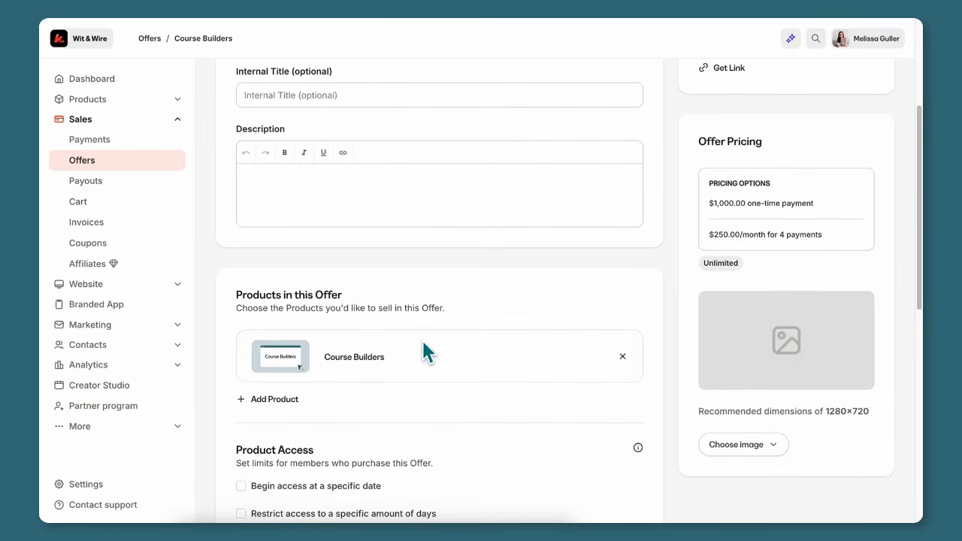
pyautogui.scroll(-6, 563, 282)
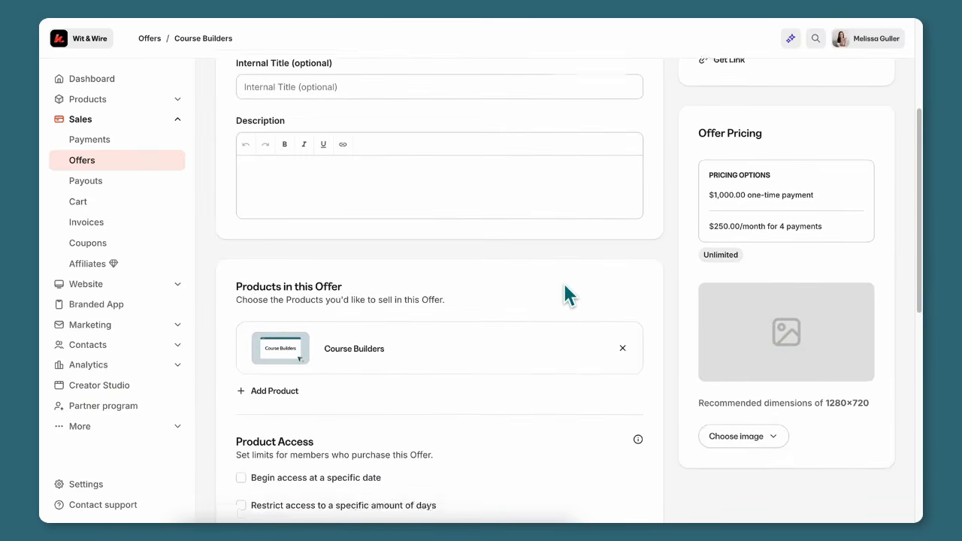
pyautogui.scroll(-2, 568, 293)
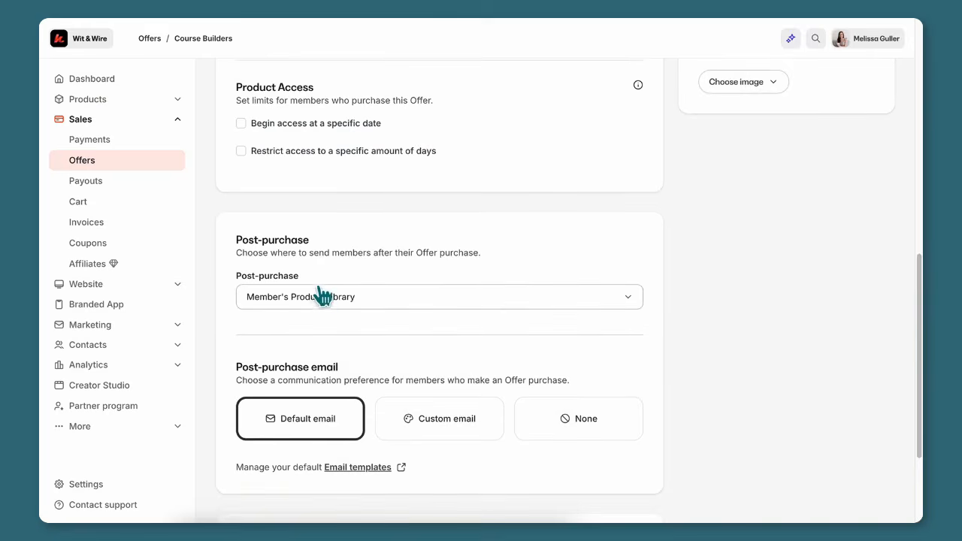
pyautogui.scroll(-4, 503, 275)
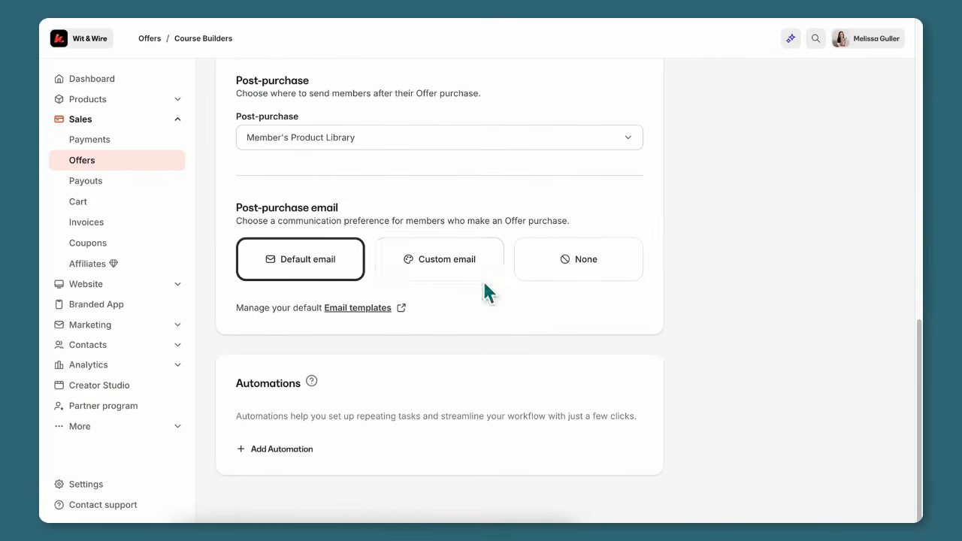
pyautogui.click(257, 462)
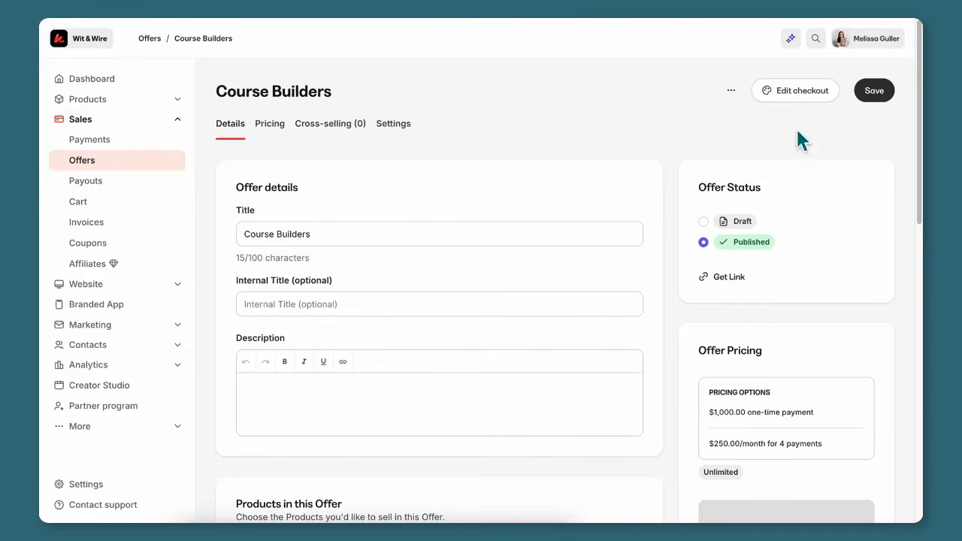
# Step: Open the offer's checkout page for editing and examine its Style Guide settings
pyautogui.click(795, 91)
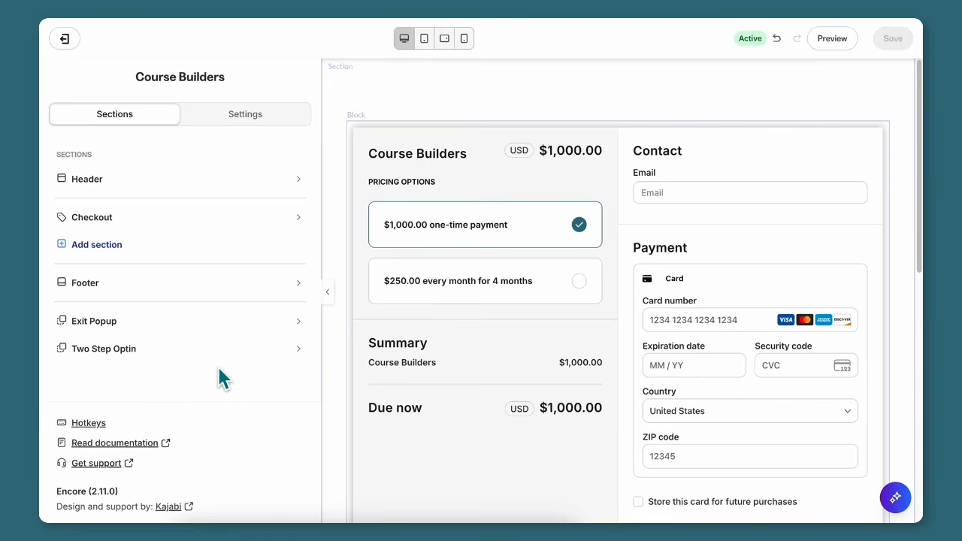
pyautogui.click(256, 122)
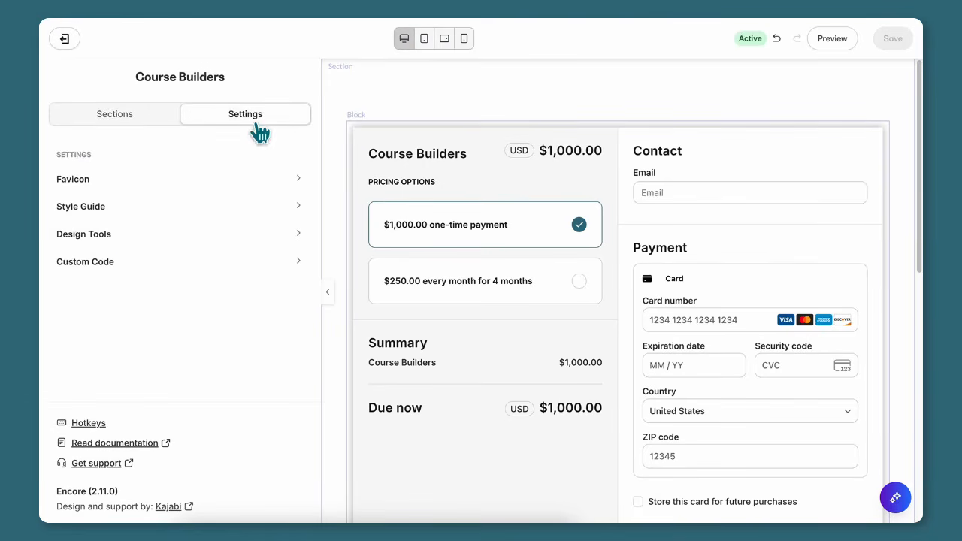
pyautogui.click(254, 206)
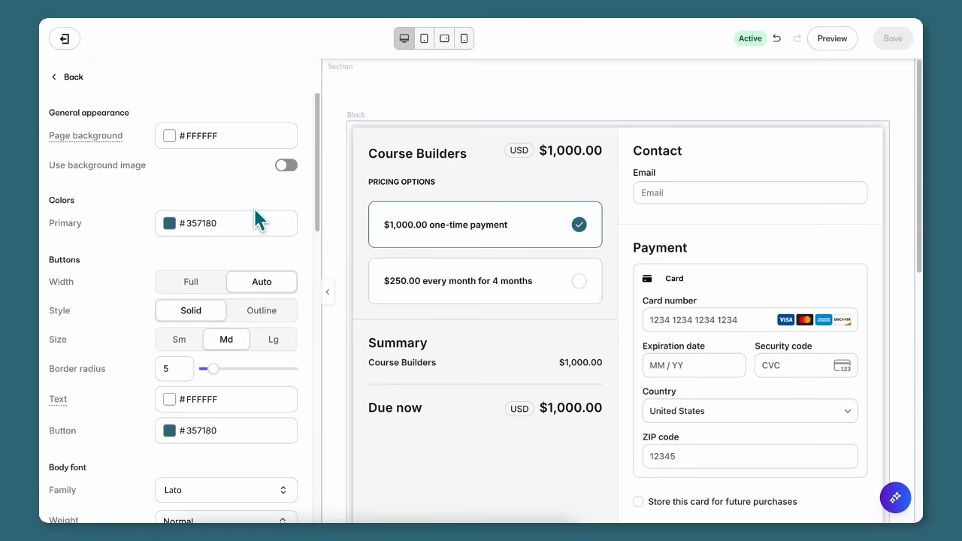
pyautogui.click(70, 80)
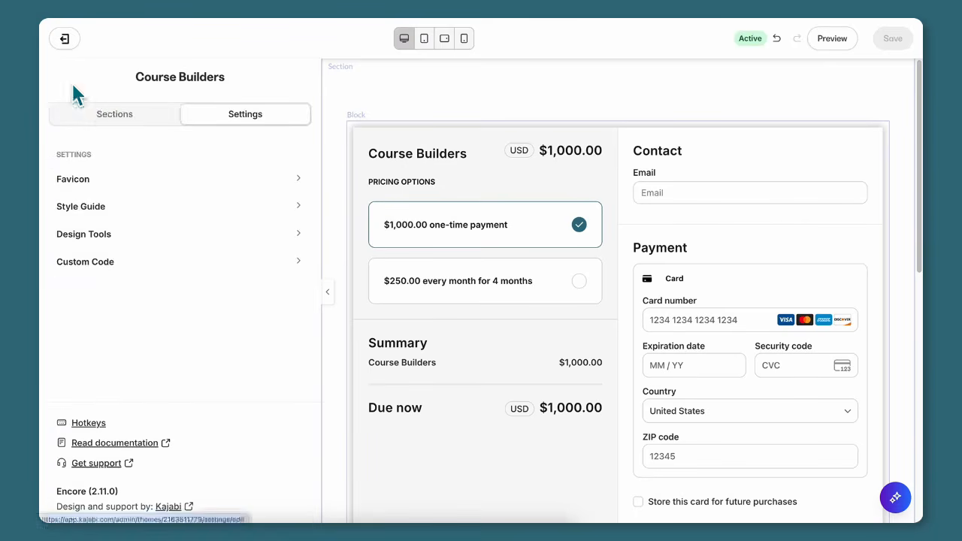
# Step: Try showing the header in the checkout page's desktop layout, and hide it again
pyautogui.click(108, 117)
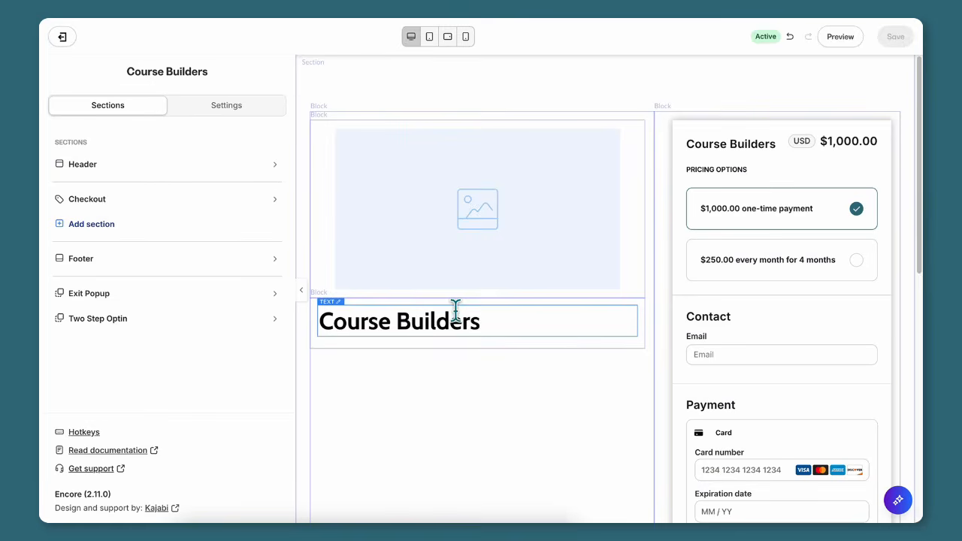
pyautogui.click(216, 179)
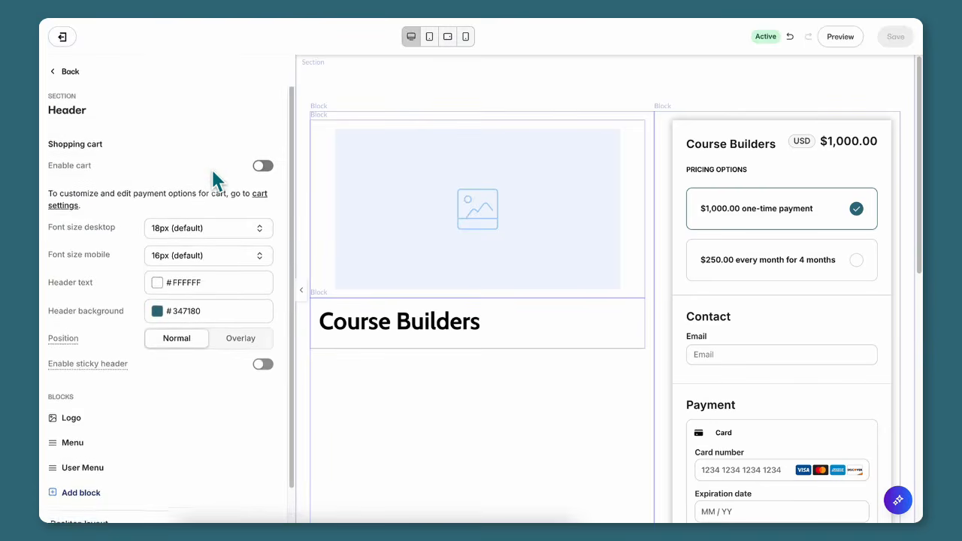
pyautogui.scroll(-1, 214, 176)
pyautogui.click(233, 486)
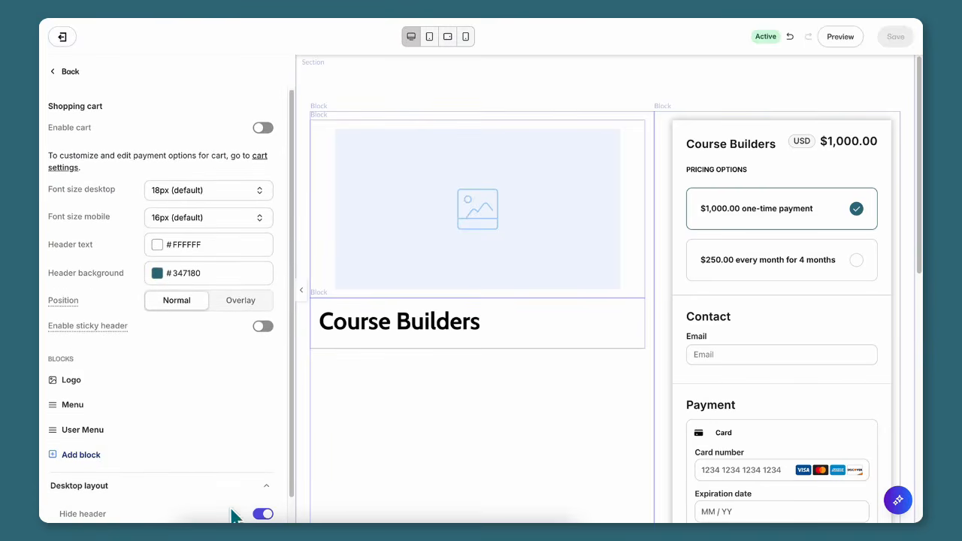
pyautogui.scroll(-1, 247, 423)
pyautogui.click(260, 487)
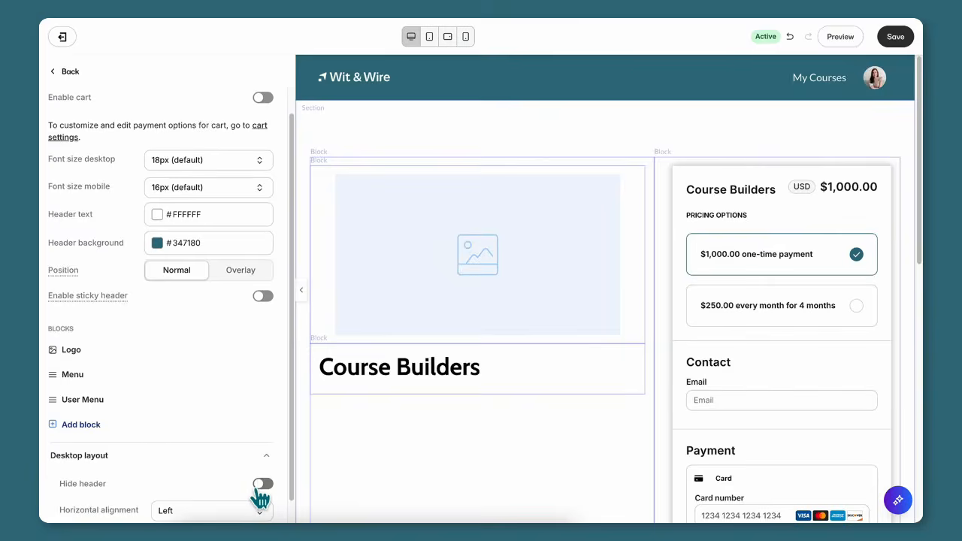
pyautogui.click(262, 485)
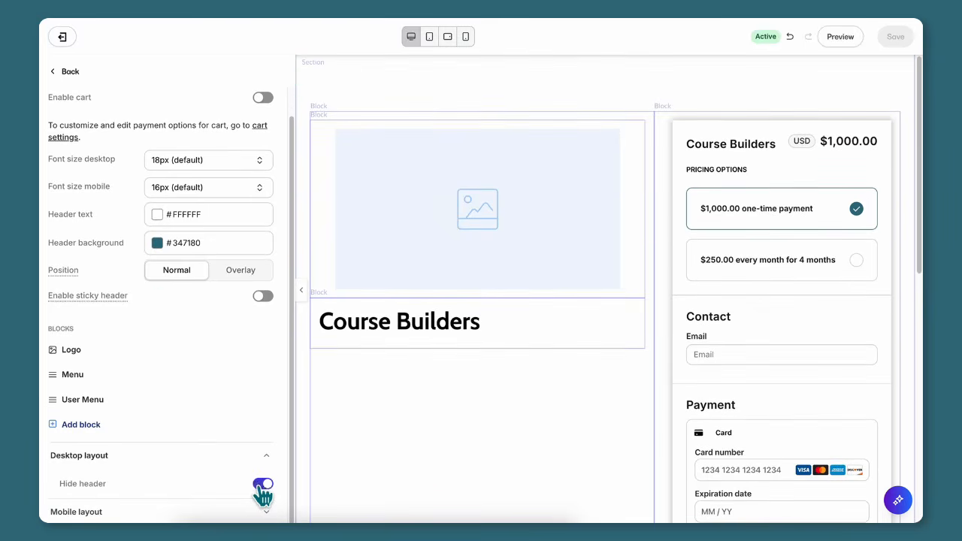
pyautogui.click(67, 75)
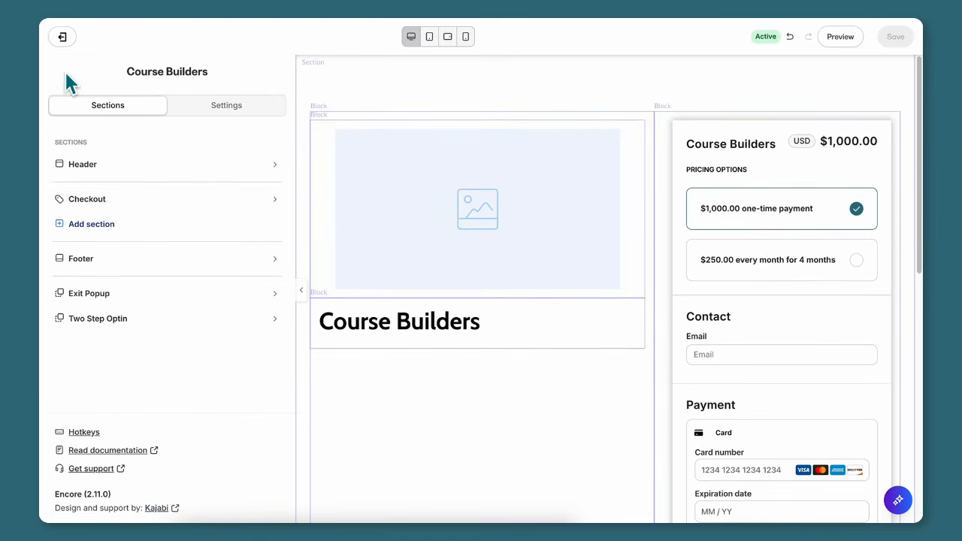
# Step: Open the Checkout section and examine its block width, layout options, image and text blocks, and pricing area
pyautogui.click(94, 200)
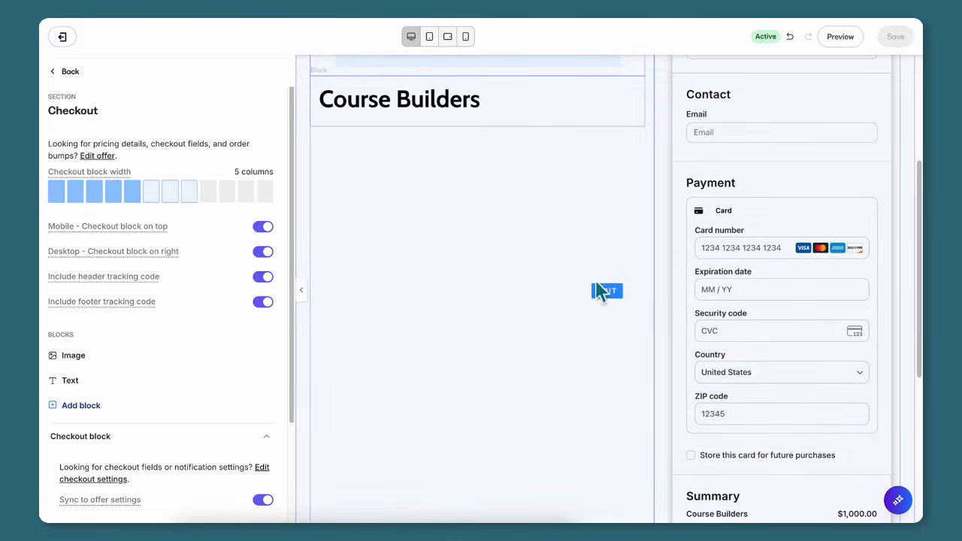
pyautogui.click(610, 293)
pyautogui.click(410, 213)
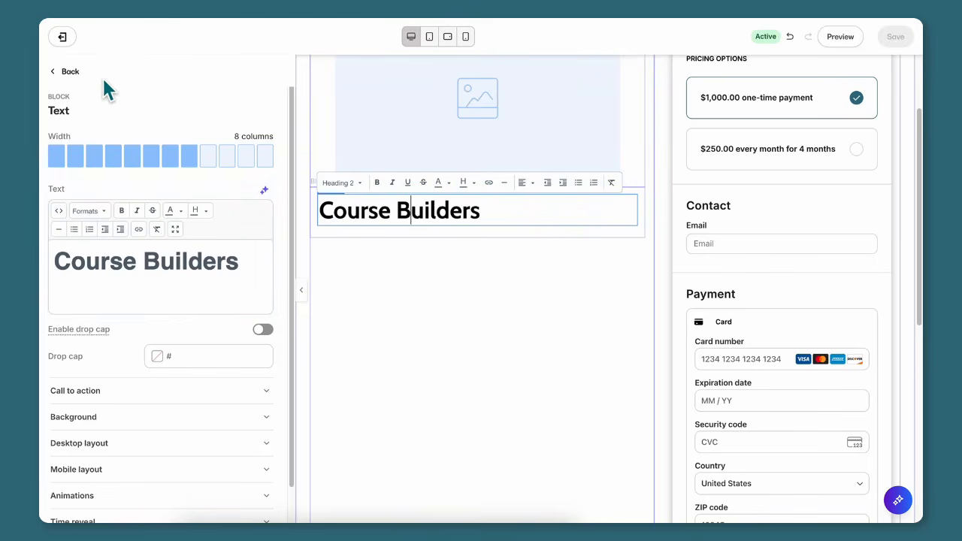
pyautogui.click(79, 75)
pyautogui.scroll(-2, 150, 339)
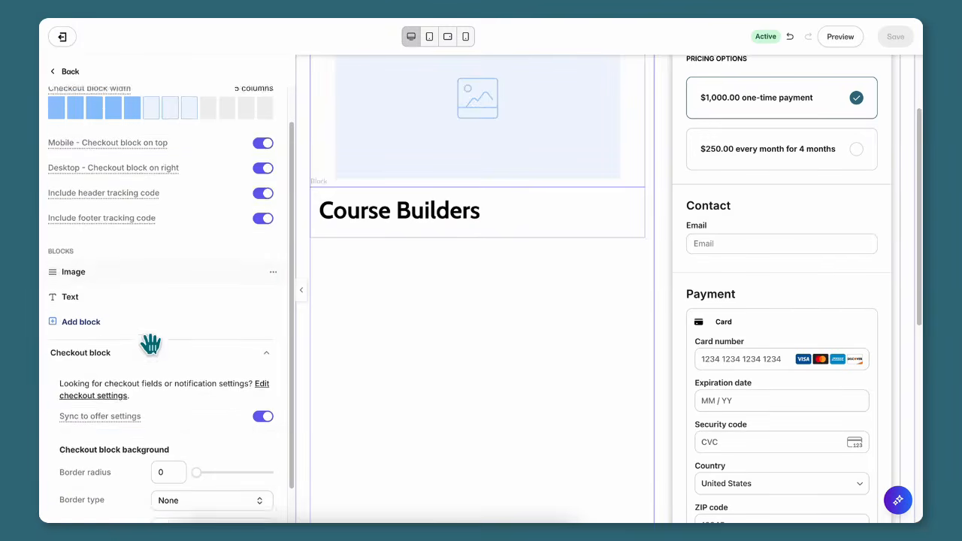
pyautogui.scroll(2, 101, 271)
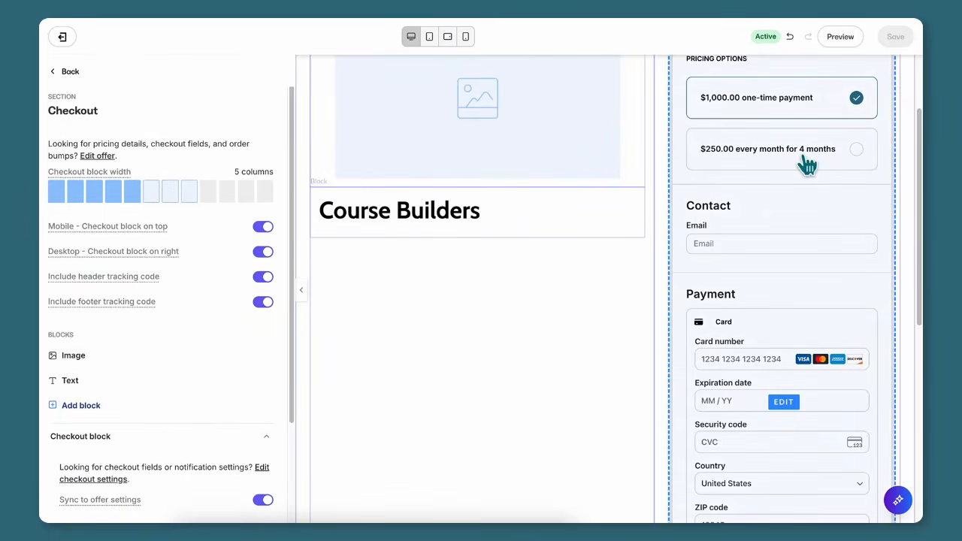
pyautogui.scroll(-1, 203, 301)
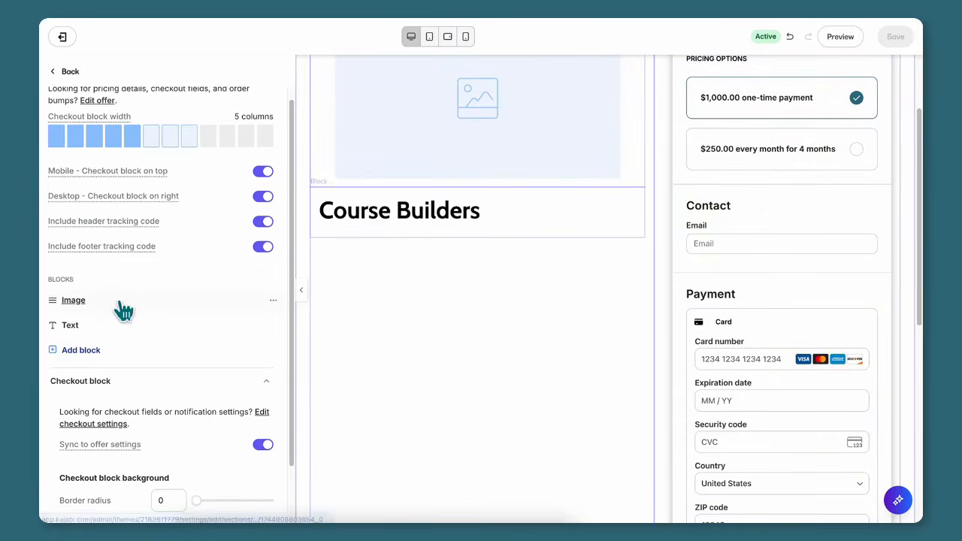
# Step: Add a Feature block to the Checkout section below the course title
pyautogui.click(80, 351)
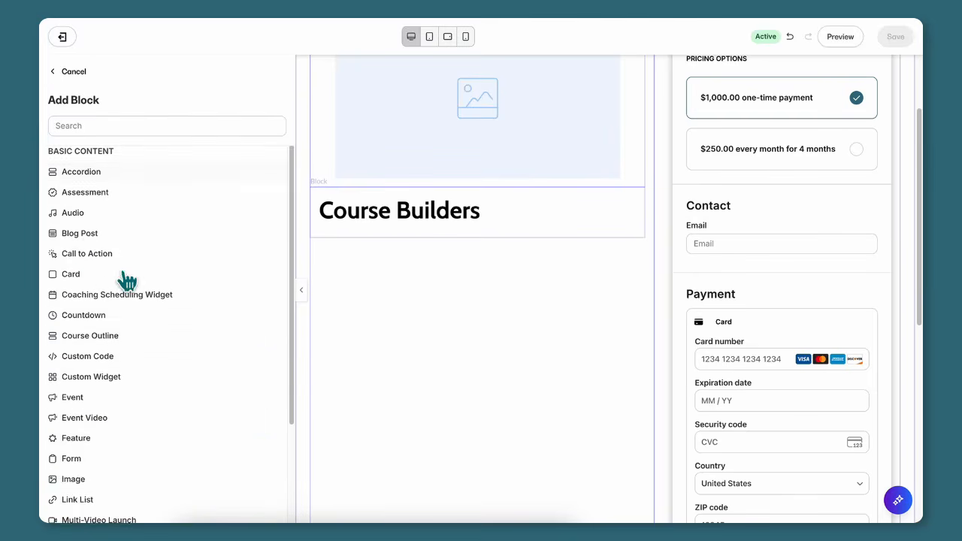
pyautogui.scroll(-1, 112, 316)
pyautogui.click(84, 397)
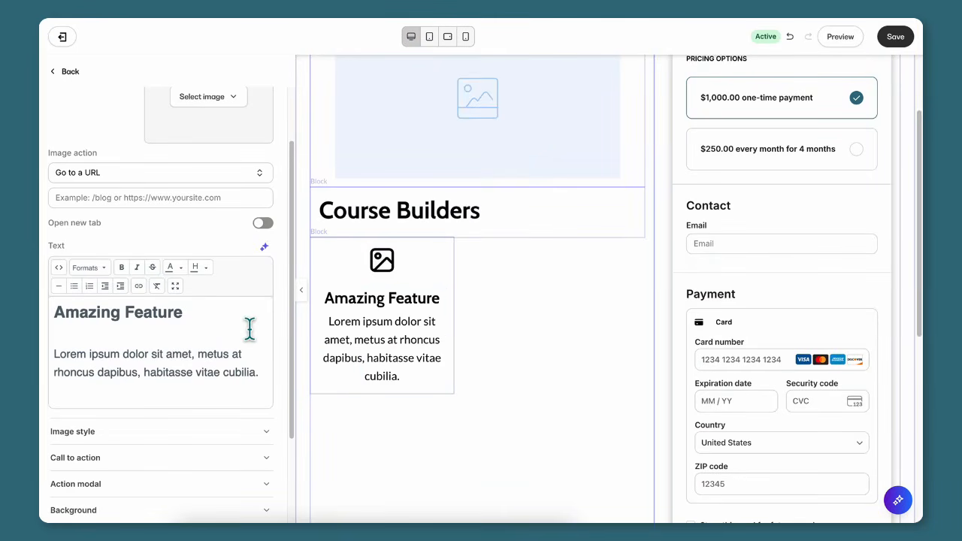
pyautogui.scroll(3, 130, 120)
pyautogui.click(74, 72)
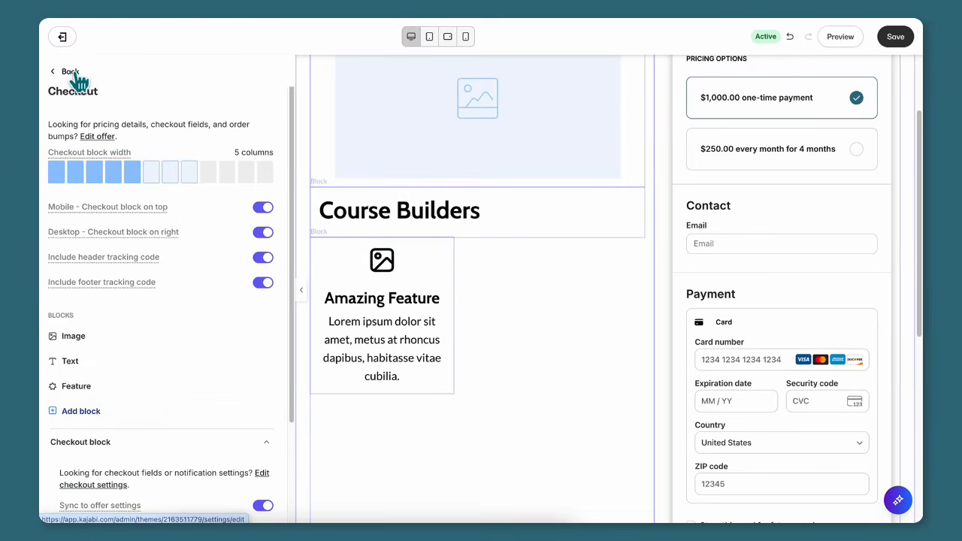
pyautogui.click(81, 411)
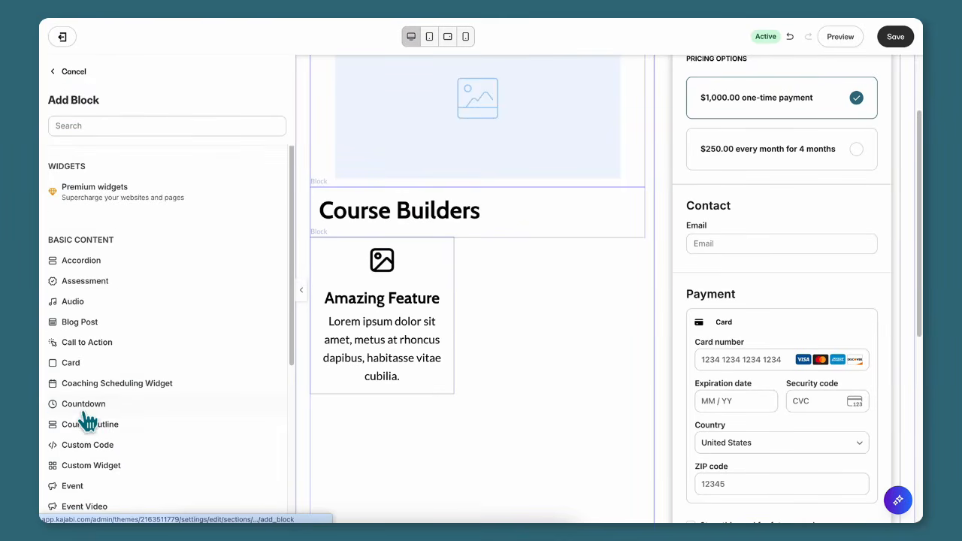
pyautogui.click(75, 75)
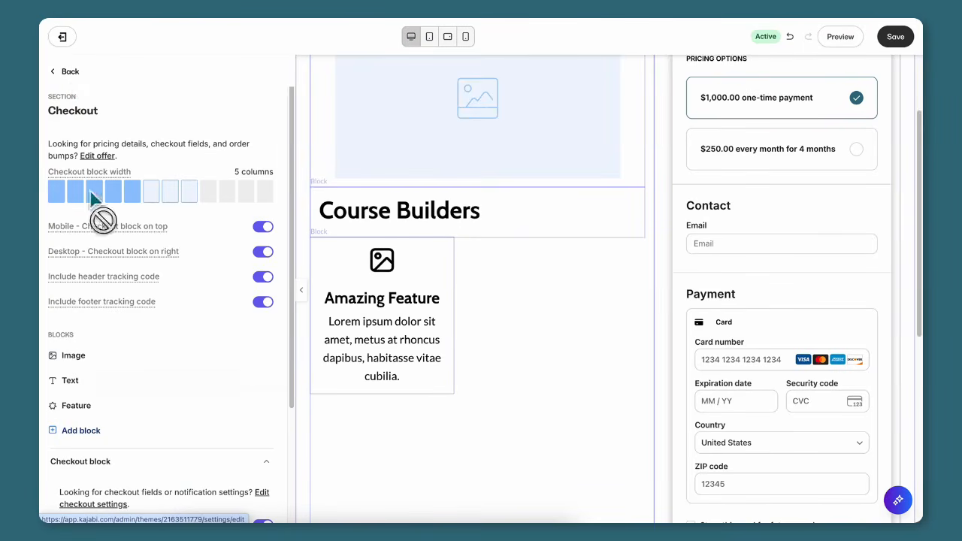
# Step: Add the line "Description" below the "Course Builders" heading in the Checkout section's text block
pyautogui.click(67, 383)
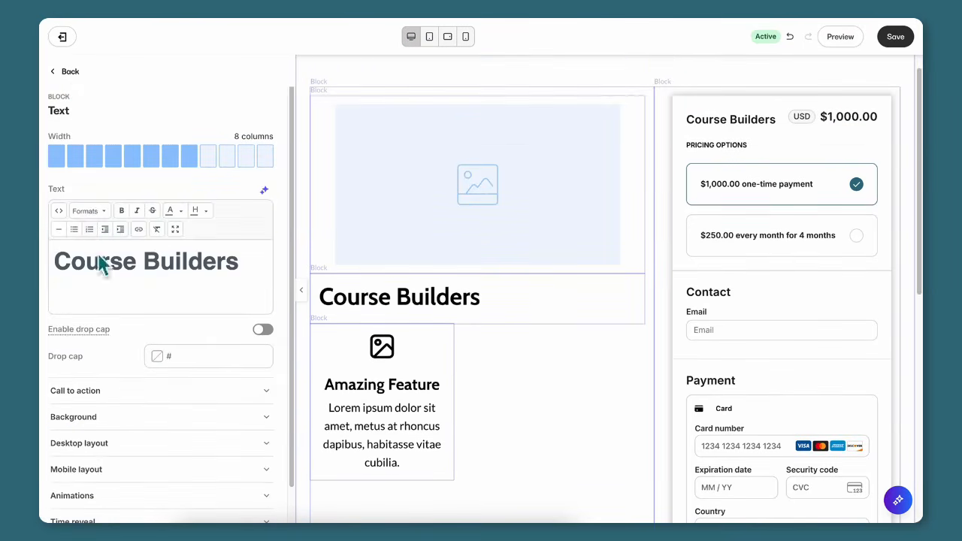
pyautogui.click(263, 266)
pyautogui.press('Return')
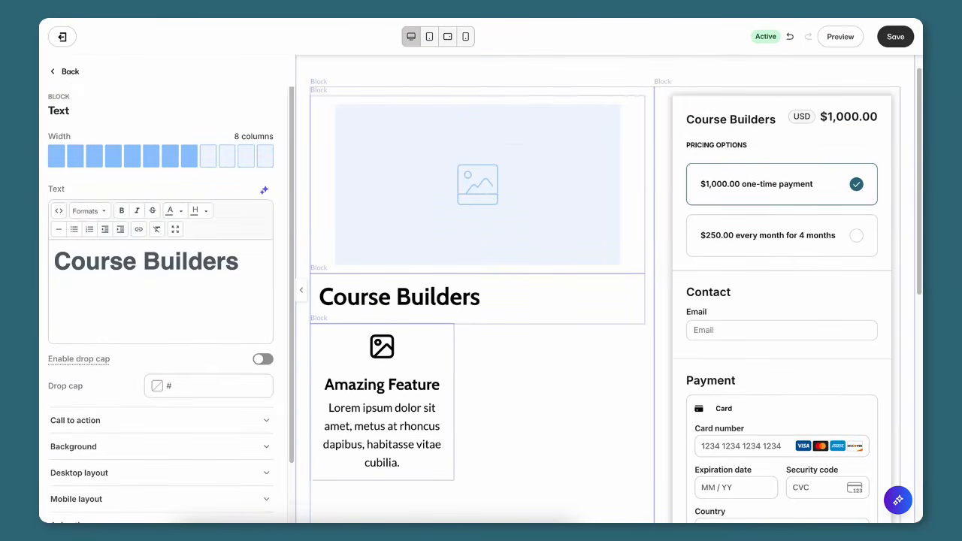
pyautogui.write('Description')
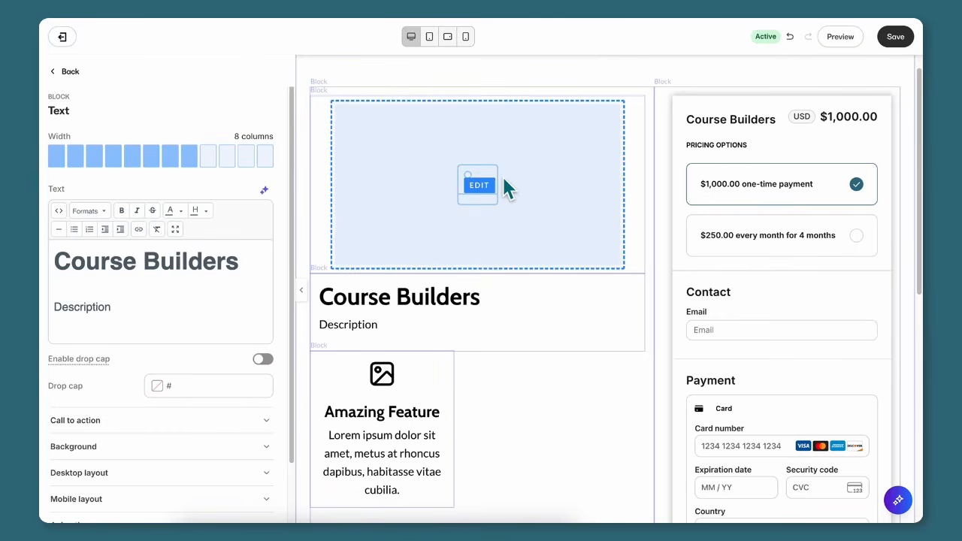
pyautogui.click(69, 72)
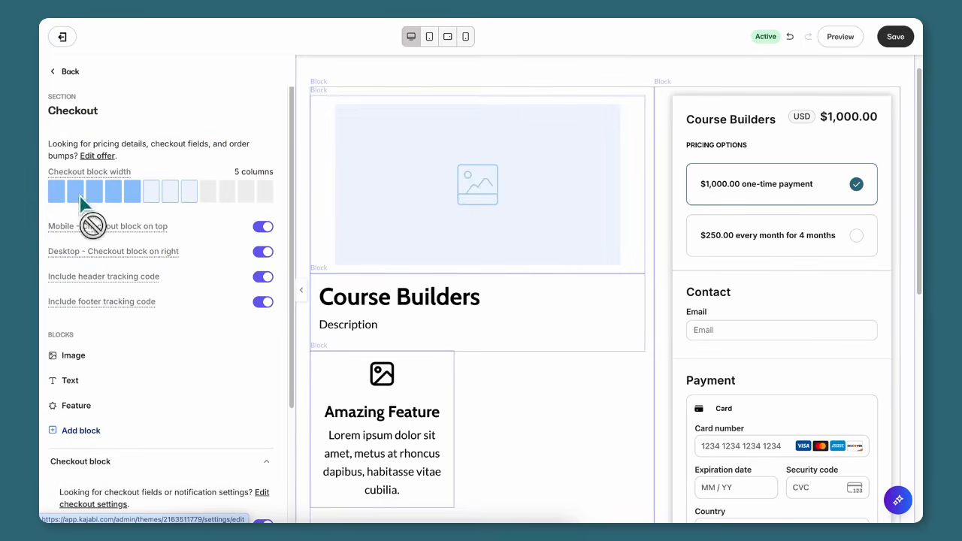
# Step: Move the text block above the image block, save the checkout page and exit the editor
pyautogui.moveTo(59, 378)
pyautogui.mouseDown()
pyautogui.moveTo(60, 351)
pyautogui.moveTo(64, 363)
pyautogui.mouseUp()
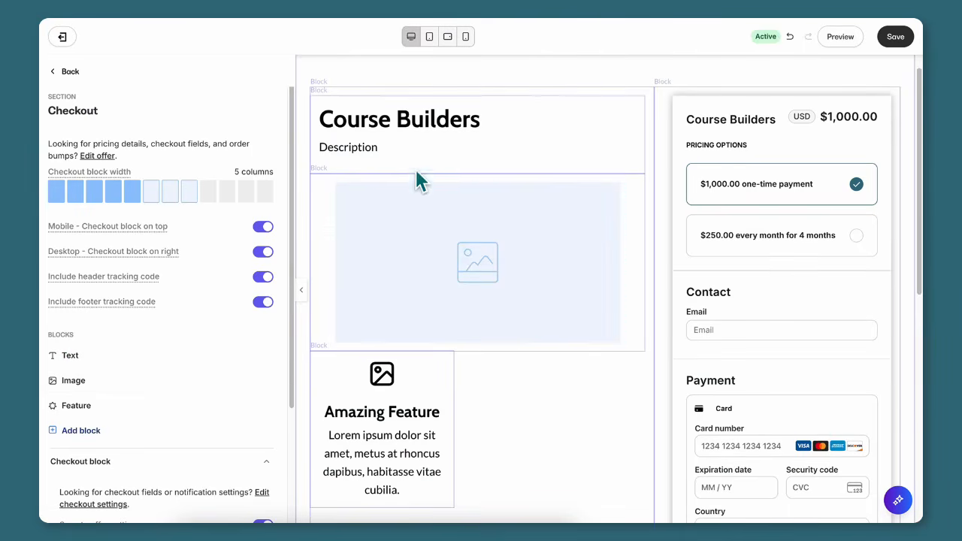
pyautogui.click(361, 150)
pyautogui.scroll(-2, 397, 147)
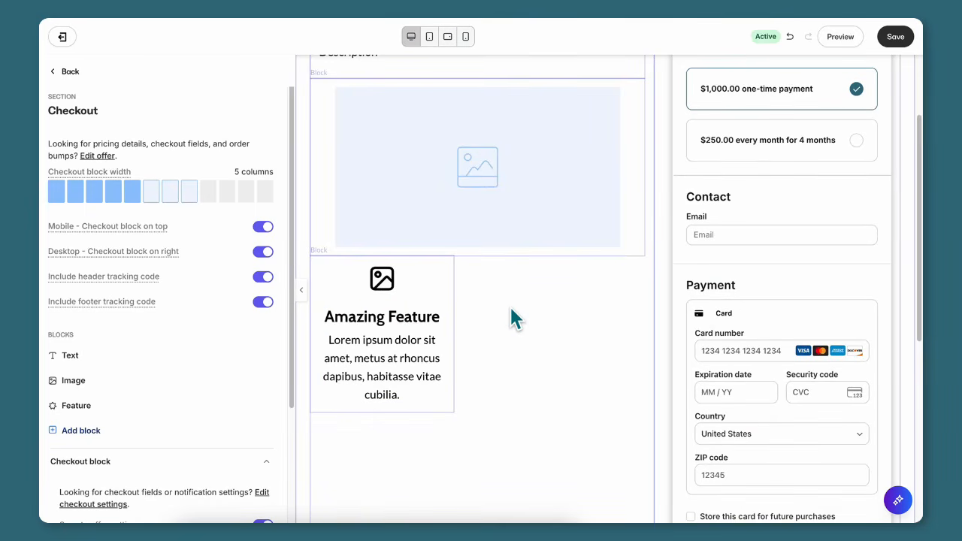
pyautogui.scroll(3, 509, 304)
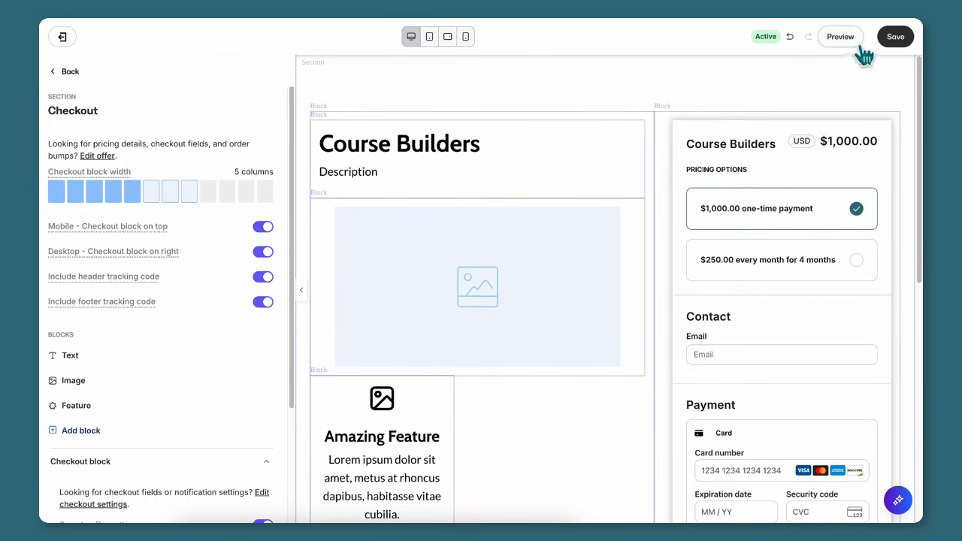
pyautogui.click(889, 39)
pyautogui.click(63, 37)
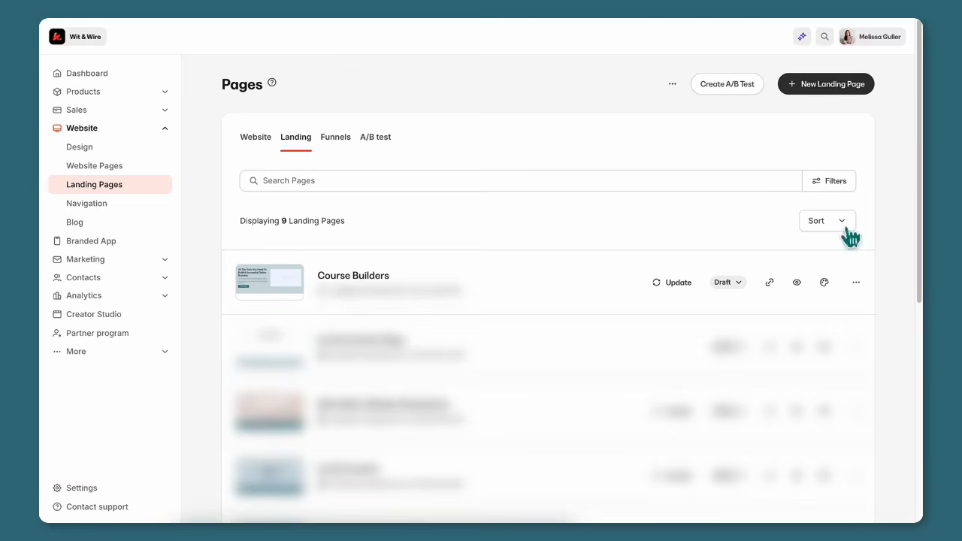
# Step: Open the "Course Builders" landing page for editing and look at the blocks of its Hero section
pyautogui.click(824, 283)
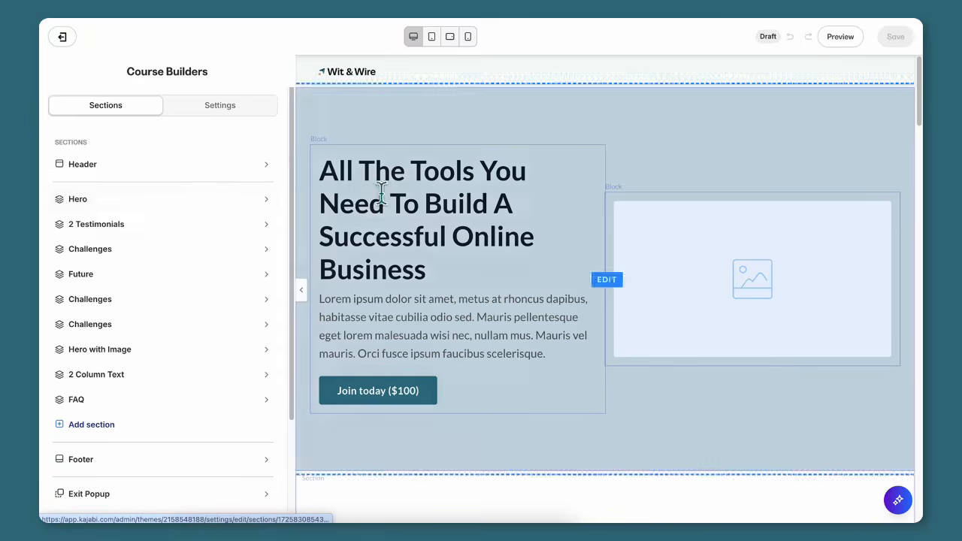
pyautogui.click(79, 201)
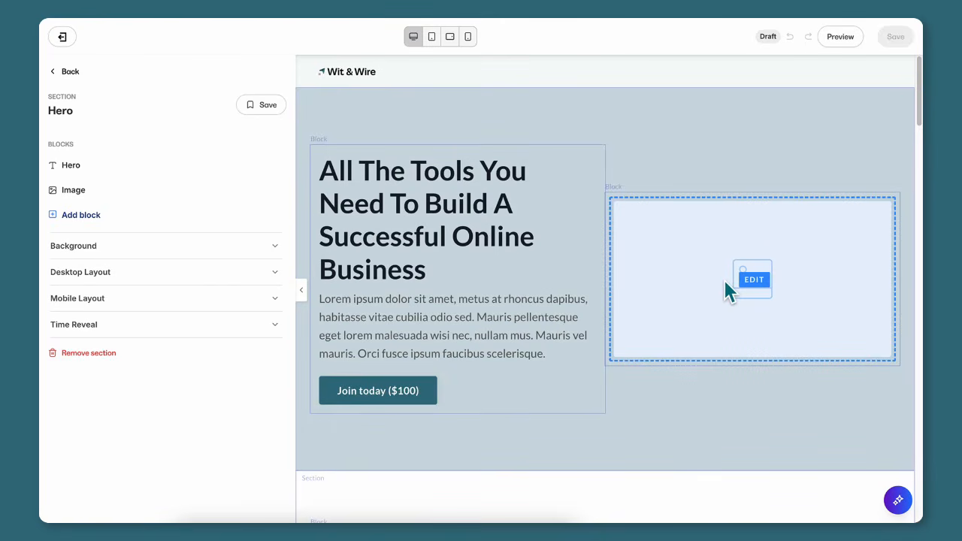
pyautogui.click(67, 72)
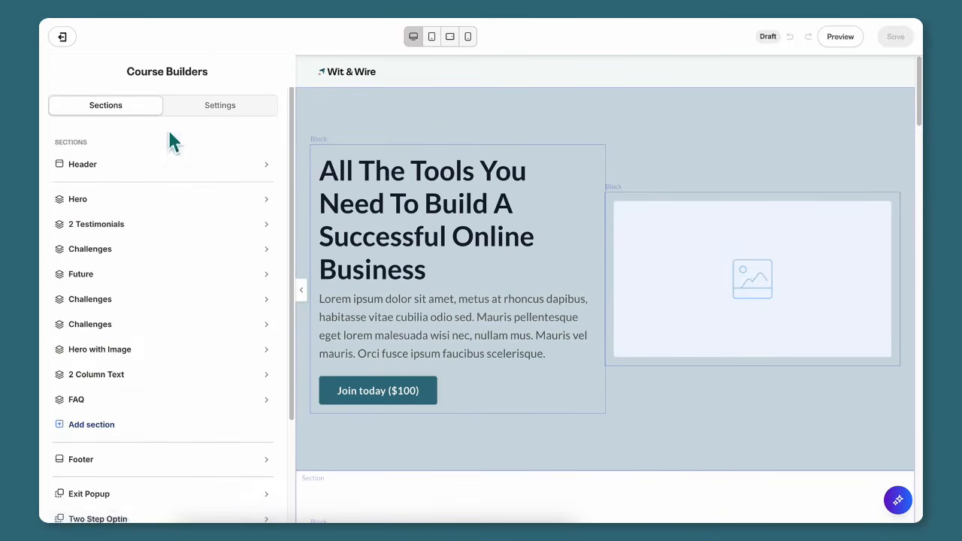
# Step: Browse the section templates available to add, previewing Hero with Image, 3 Feature Columns, Pricing Option and Pricing Cards
pyautogui.click(83, 425)
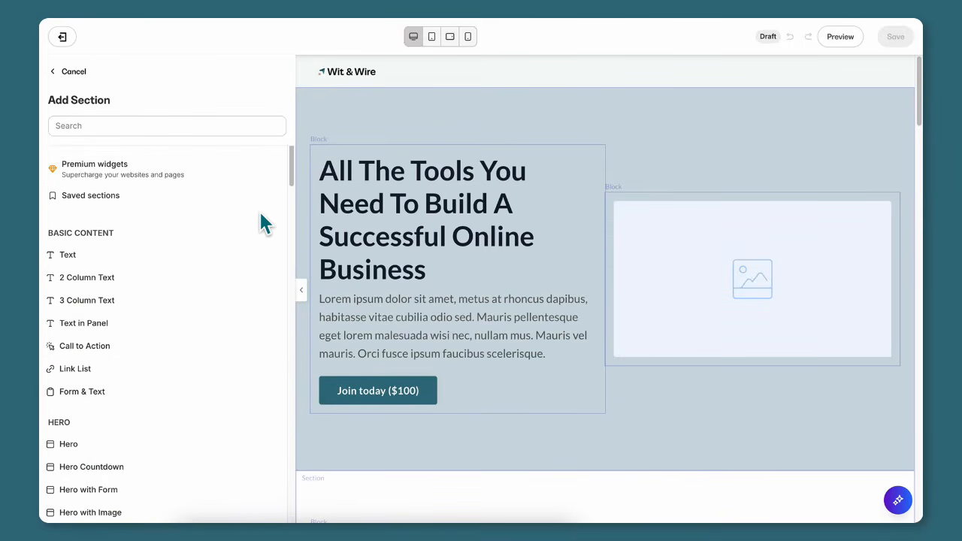
pyautogui.scroll(-5, 258, 209)
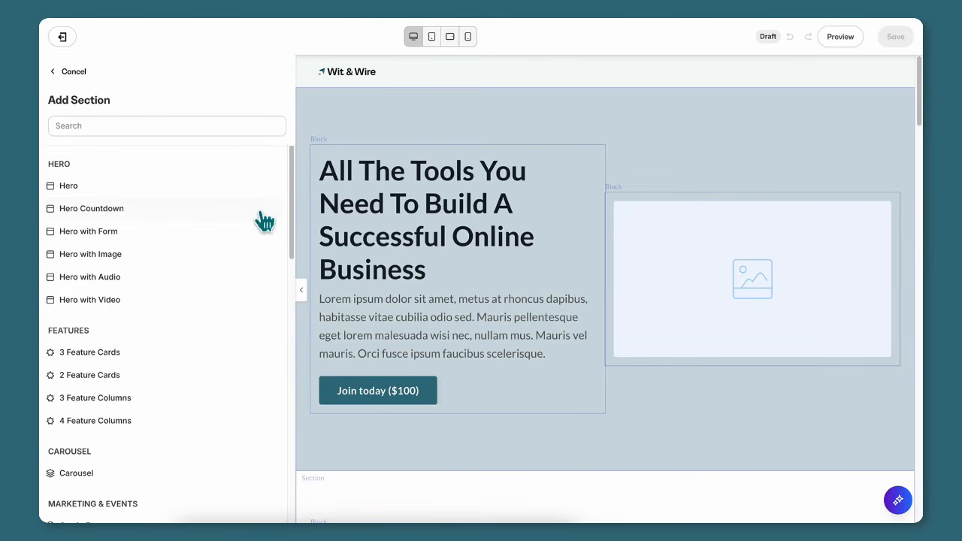
pyautogui.click(96, 258)
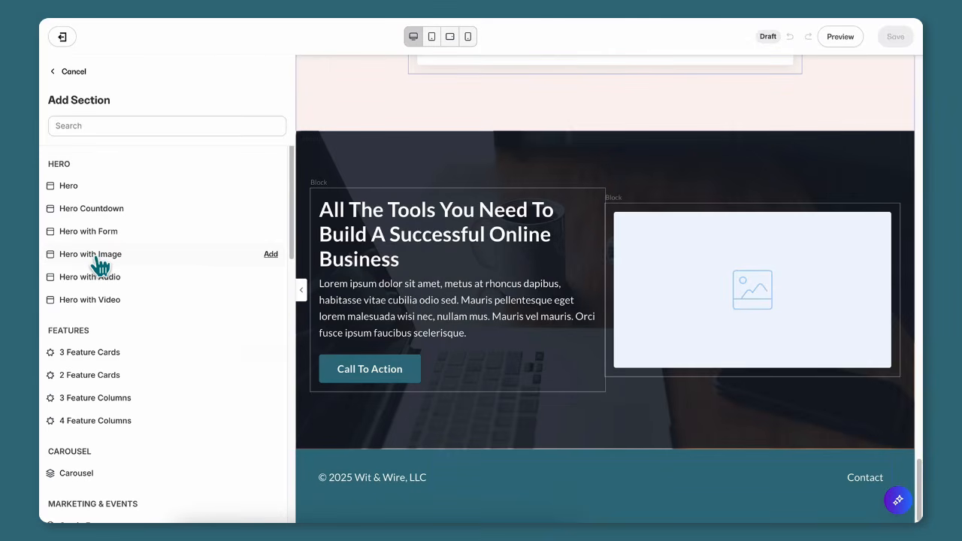
pyautogui.click(109, 400)
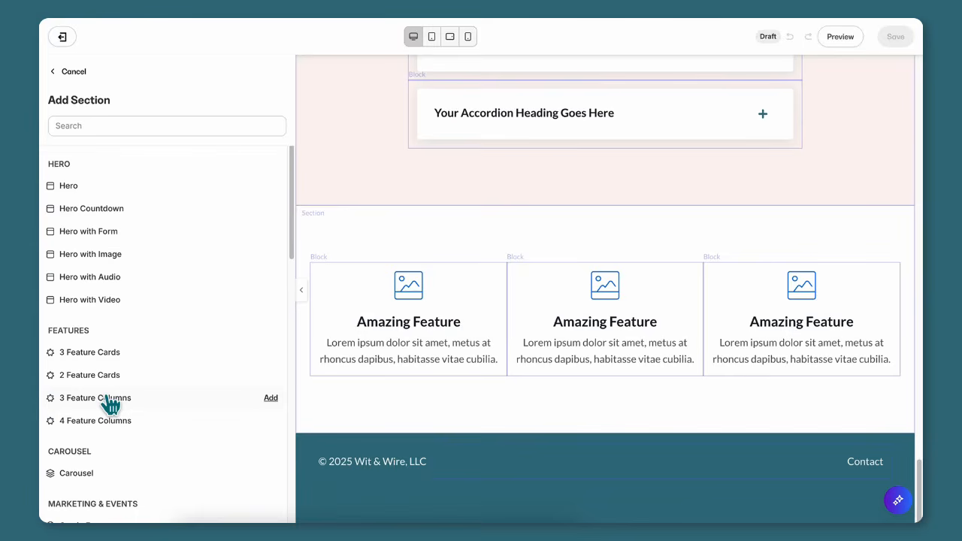
pyautogui.scroll(-4, 134, 394)
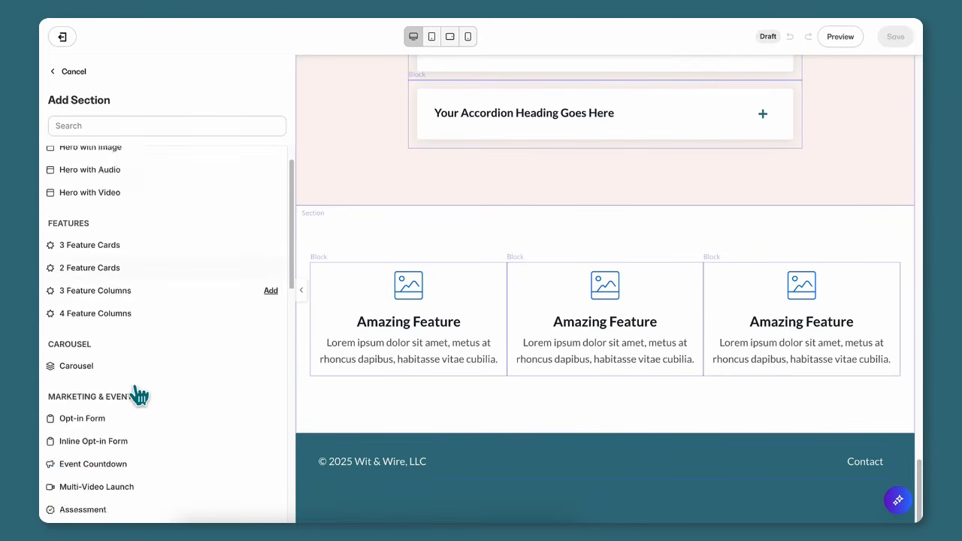
pyautogui.scroll(-6, 140, 395)
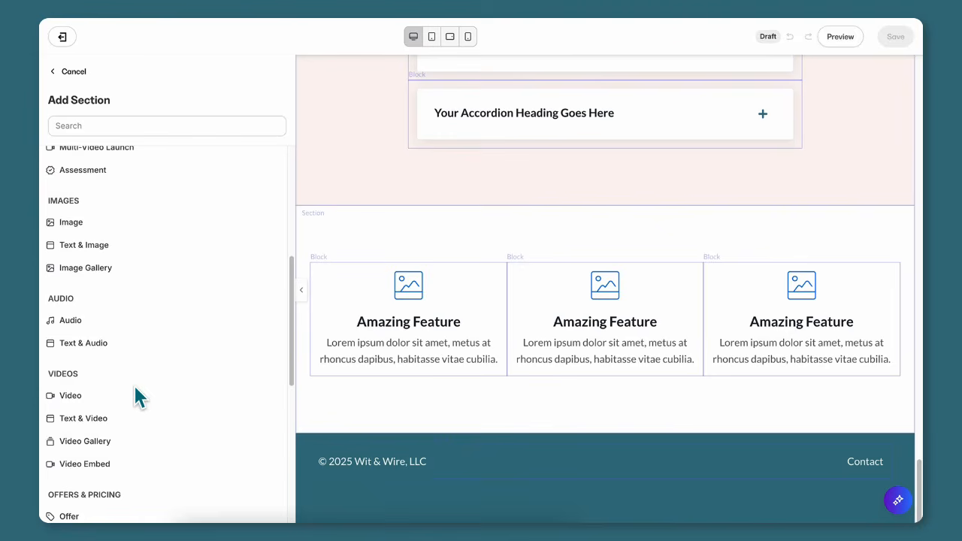
pyautogui.scroll(-3, 139, 397)
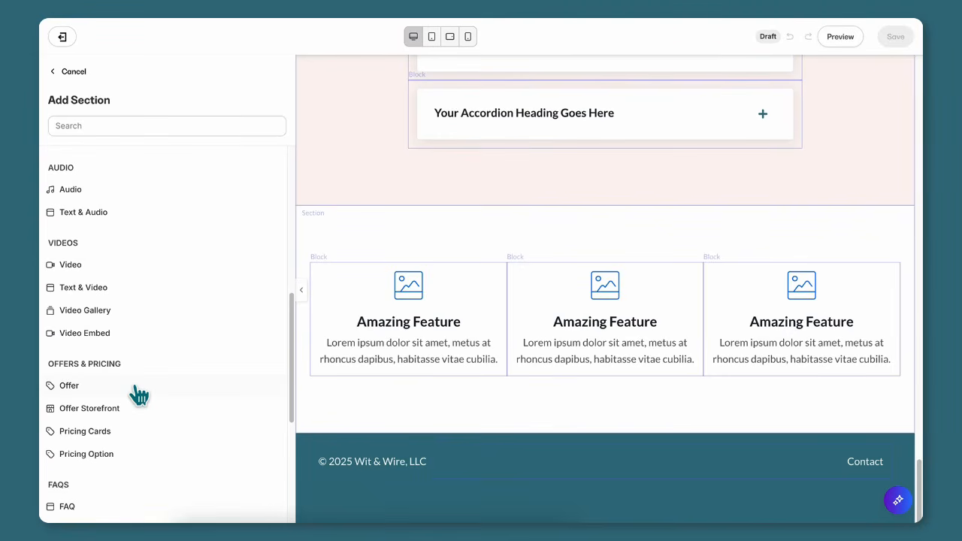
pyautogui.scroll(-2, 139, 394)
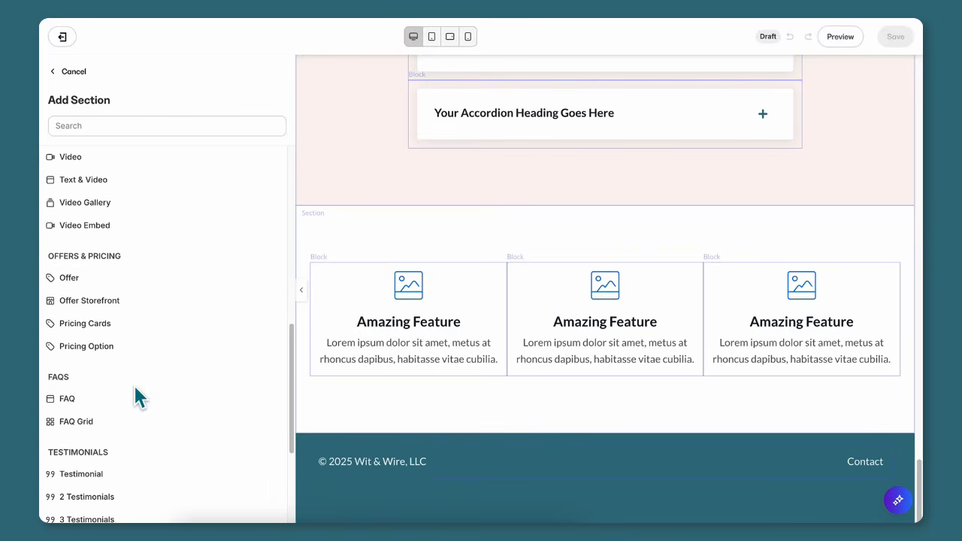
pyautogui.moveTo(129, 353)
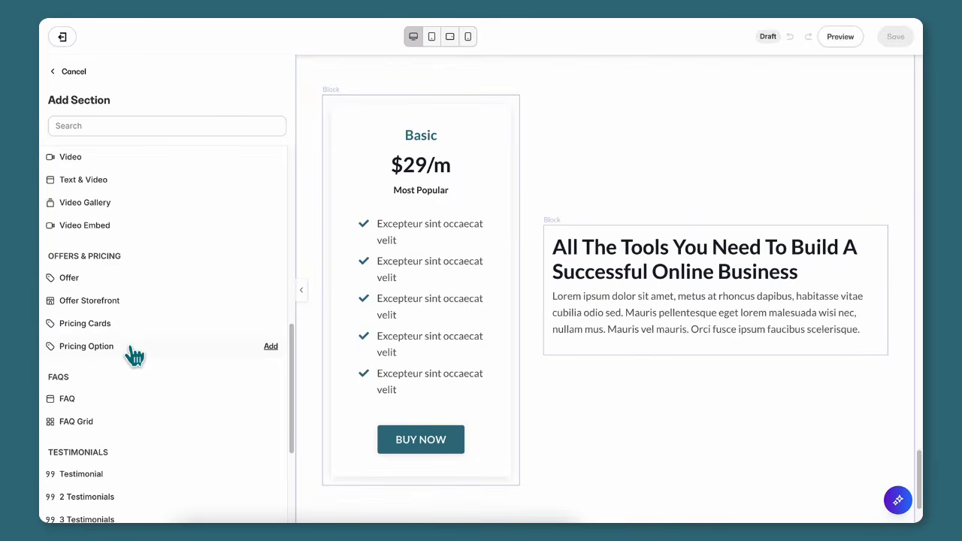
pyautogui.moveTo(135, 327)
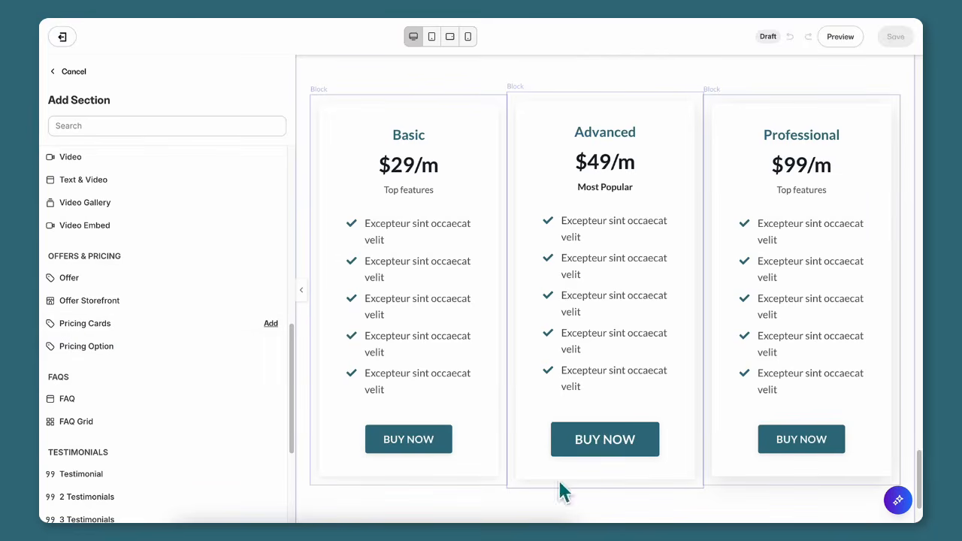
pyautogui.scroll(-3, 185, 298)
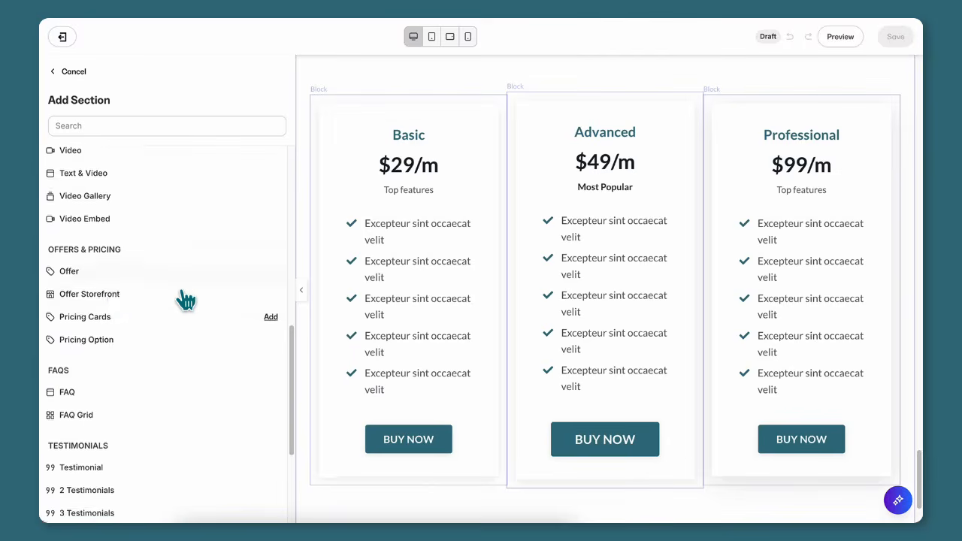
pyautogui.scroll(10, 185, 299)
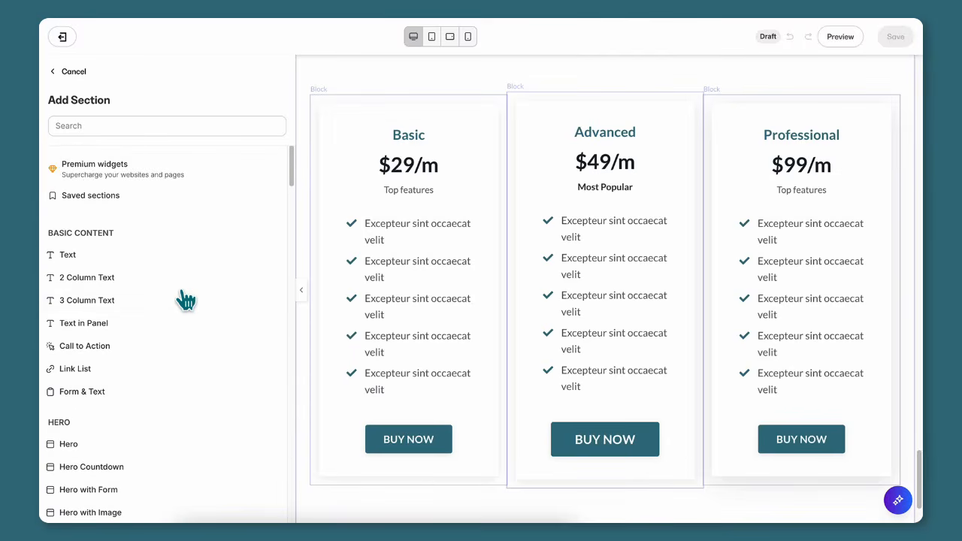